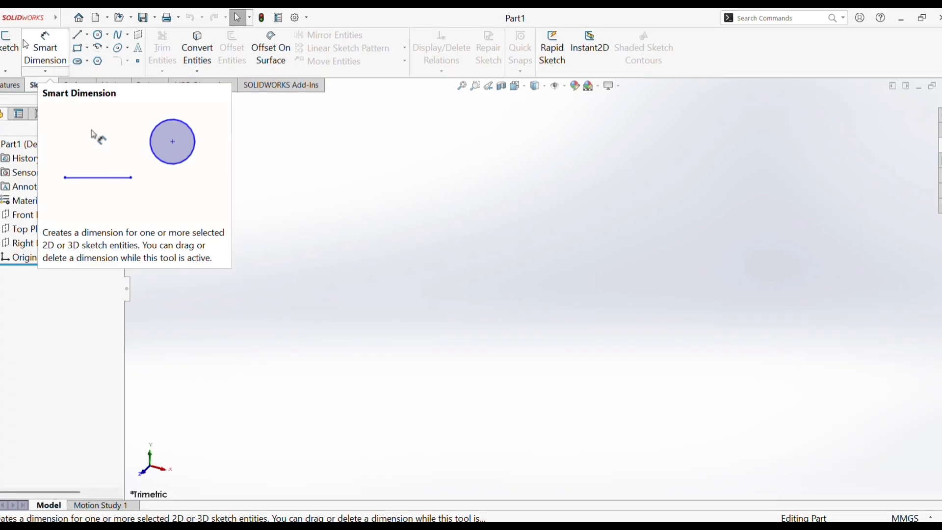
Start a sketch on the Front Plane and draw a circle centred on the origin with a 100 mm radius.
left_click(3, 48)
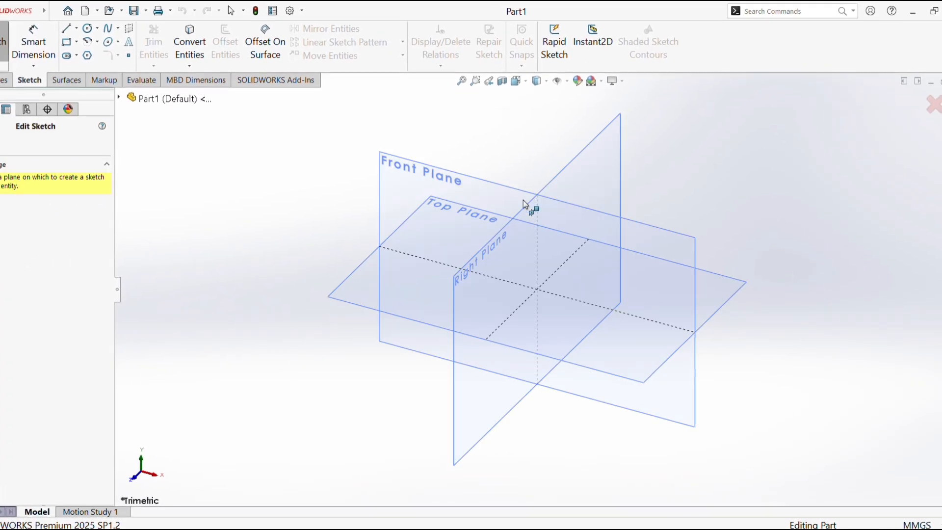
left_click(412, 182)
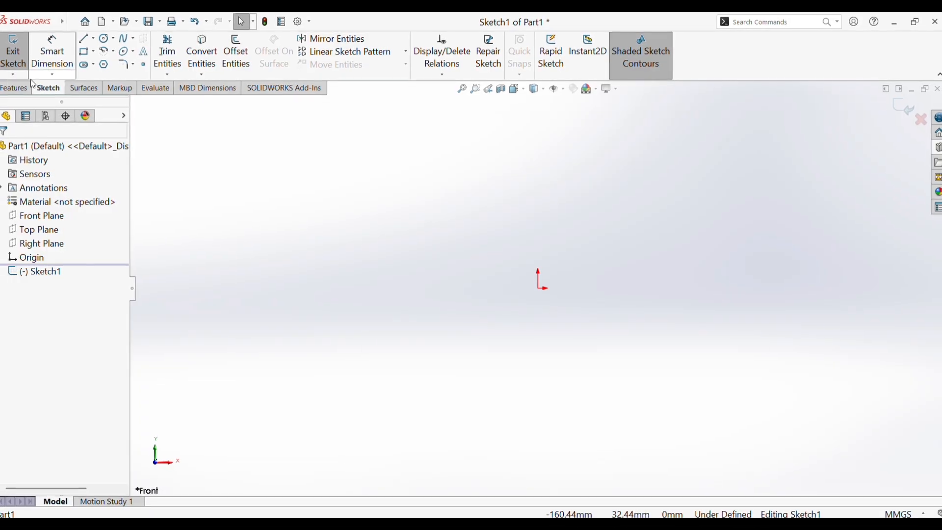
left_click(119, 42)
left_click(128, 52)
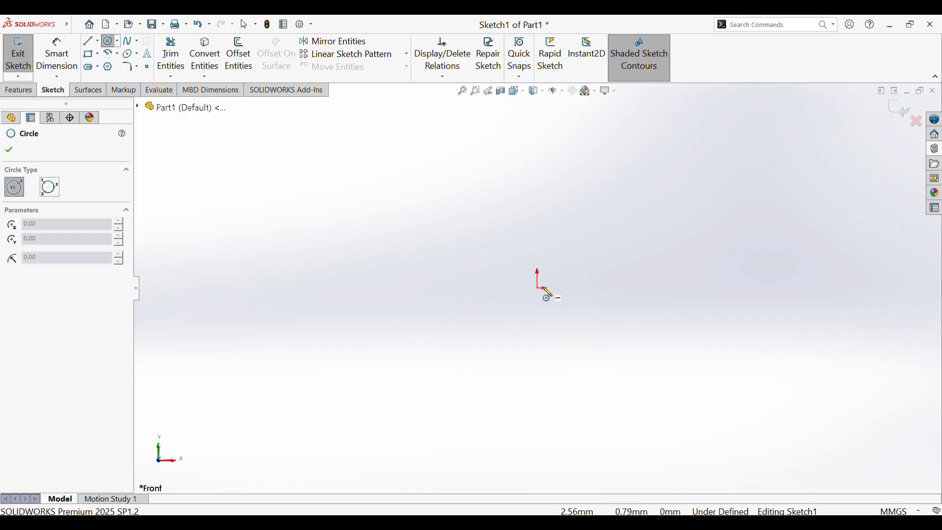
left_click(539, 289)
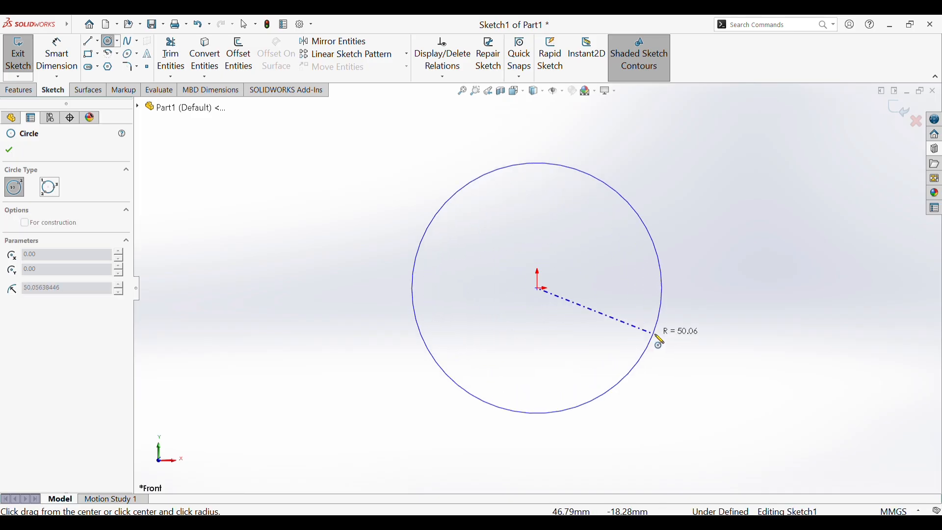
left_click(678, 329)
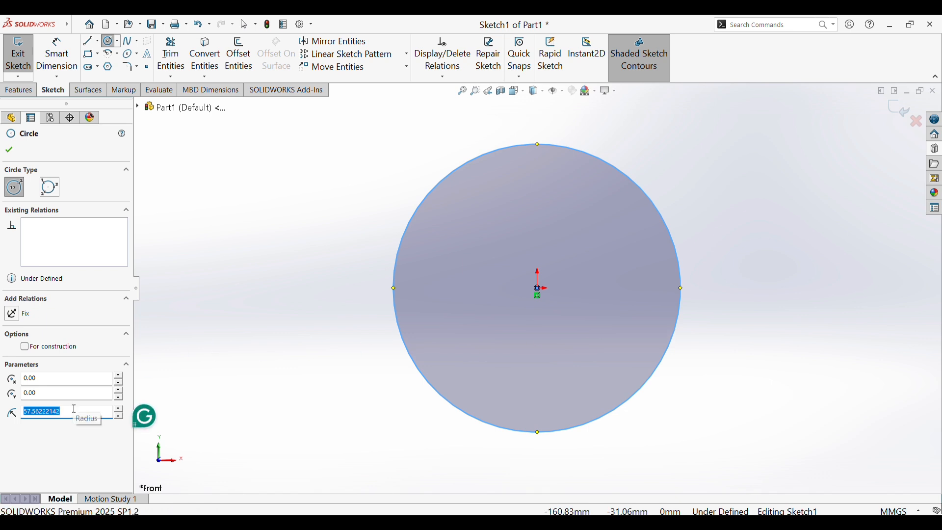
type("100")
key("Return")
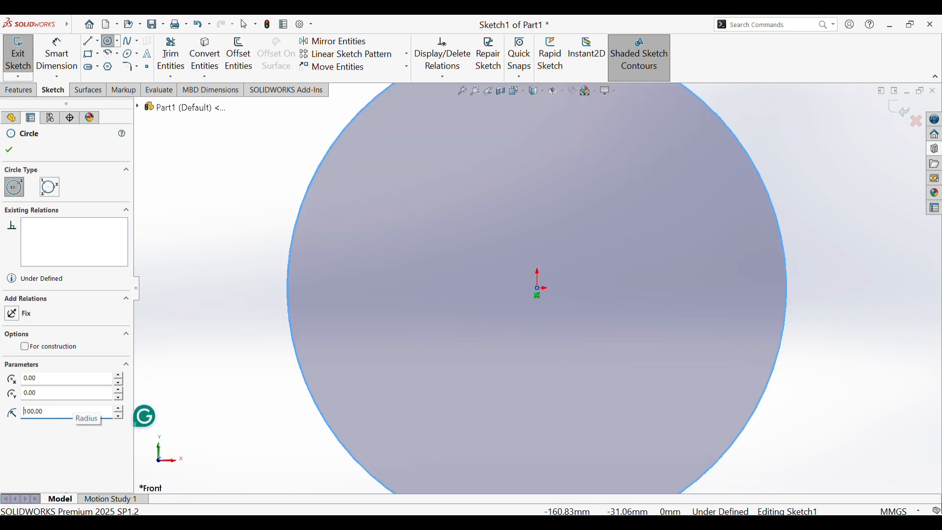
scroll(449, 305, "down", 2)
scroll(452, 304, "up", 6)
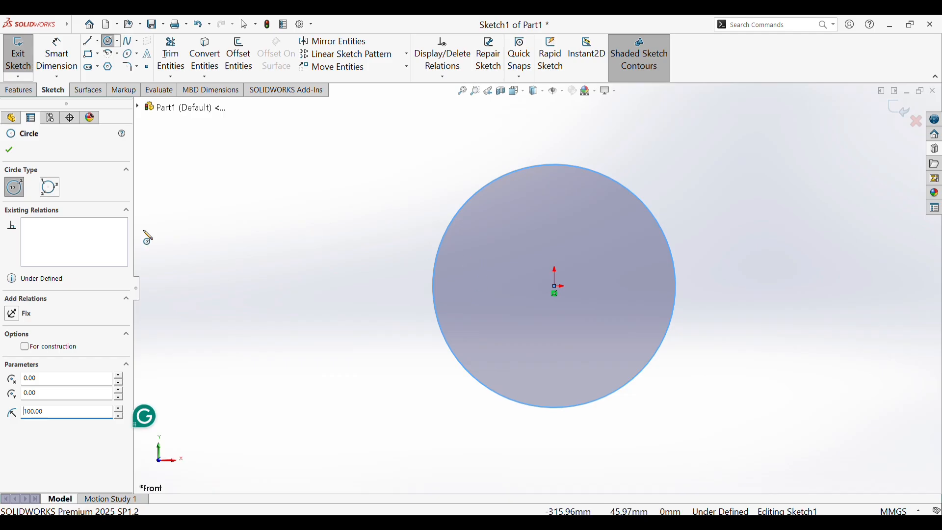
left_click(10, 151)
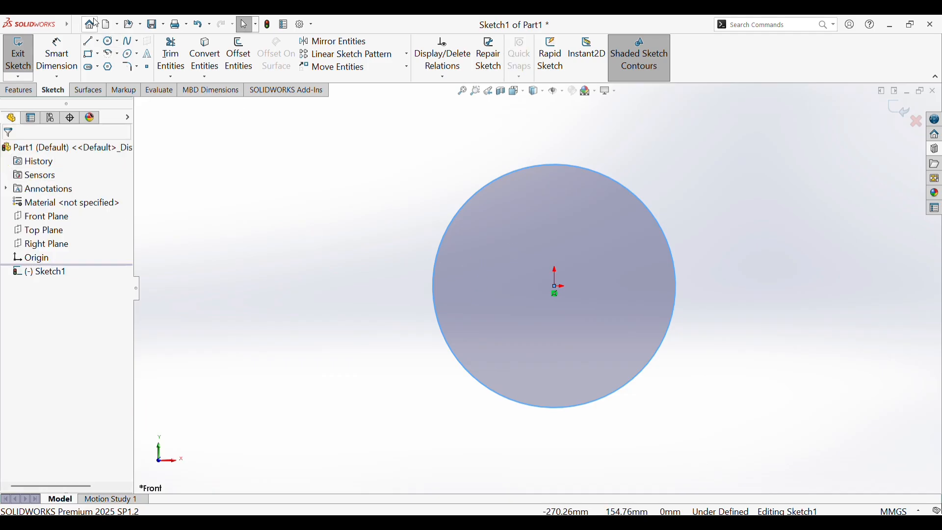
Draw a smaller concentric circle of about 60 mm radius centred on the origin inside the first one.
left_click(109, 43)
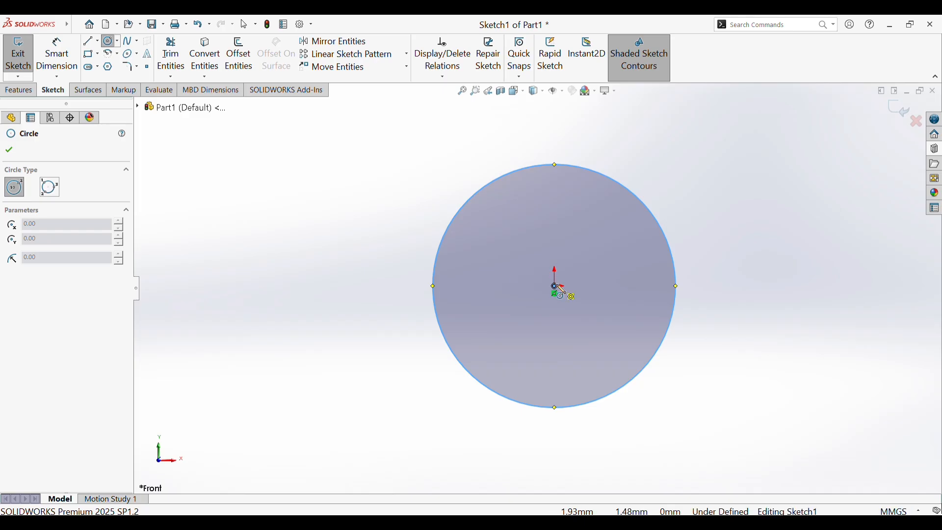
left_click(556, 289)
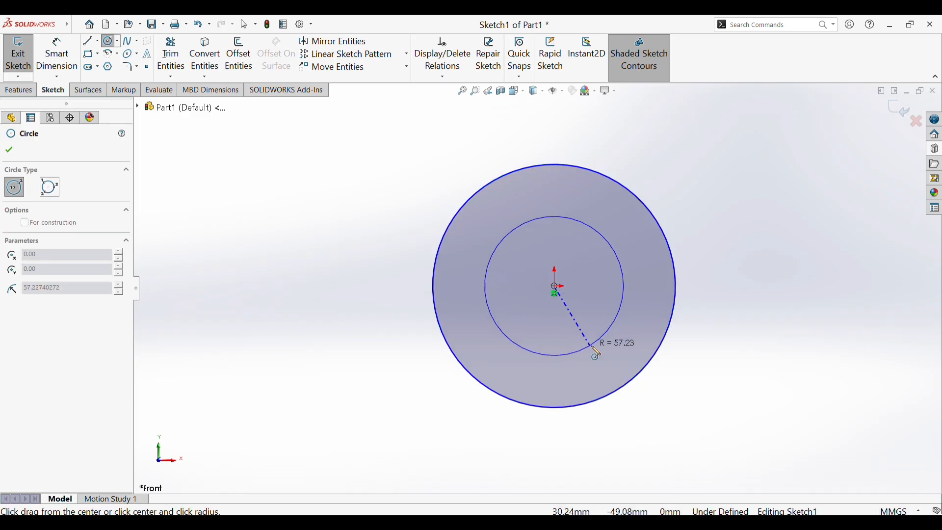
left_click(601, 349)
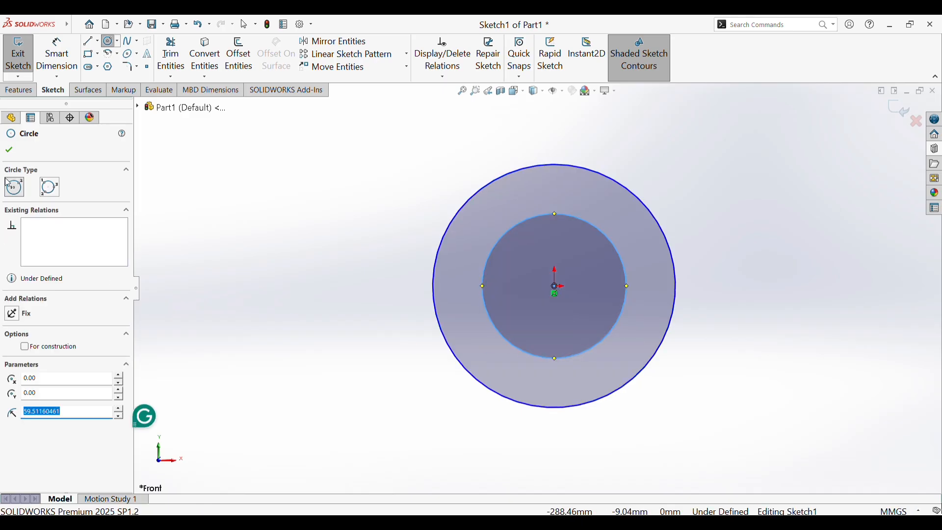
Dimension the inner circle's diameter as 120 mm.
left_click(55, 58)
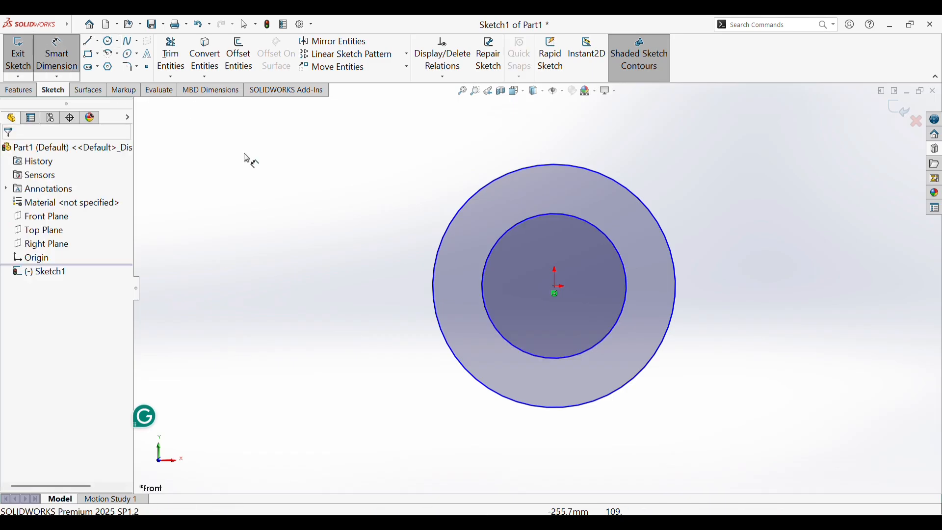
left_click(630, 284)
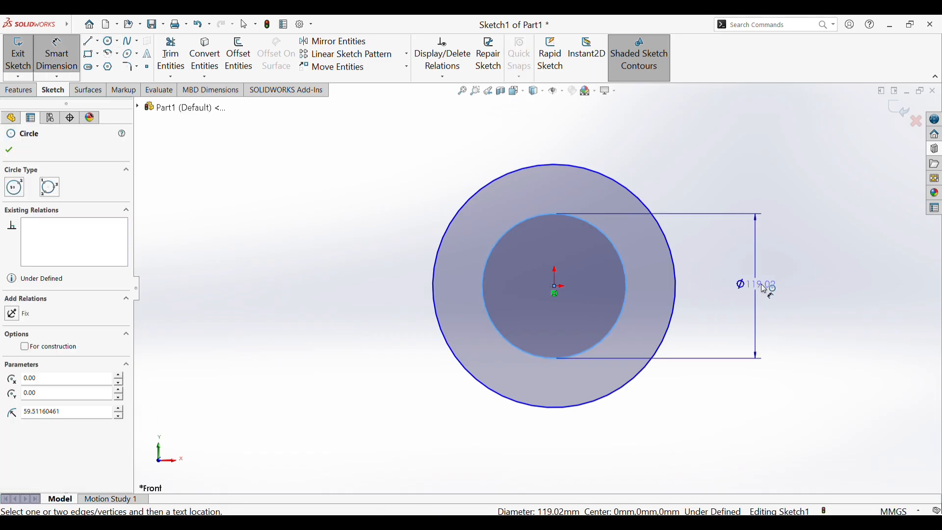
left_click(783, 291)
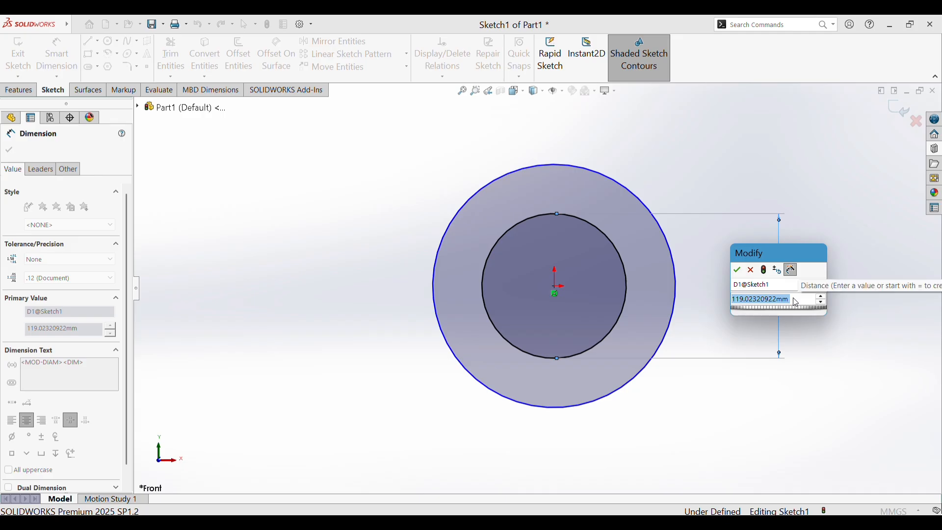
type("120")
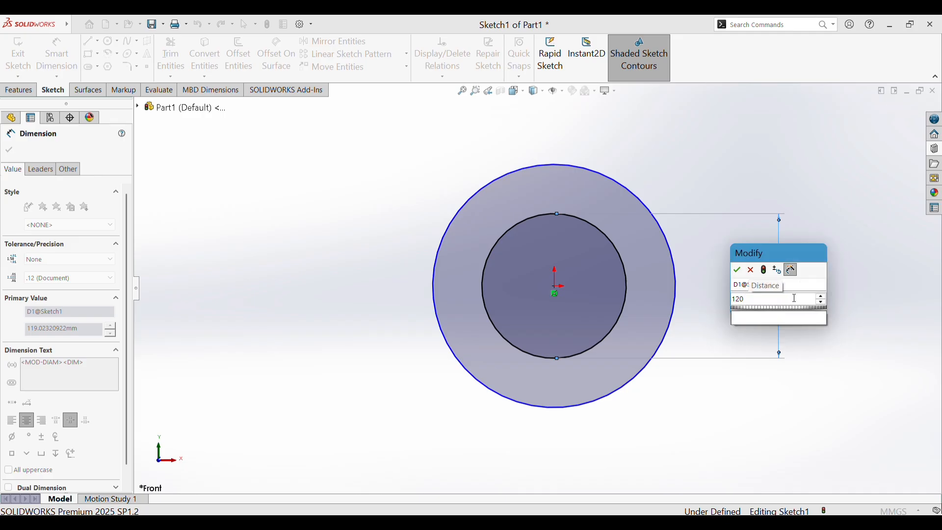
key("Return")
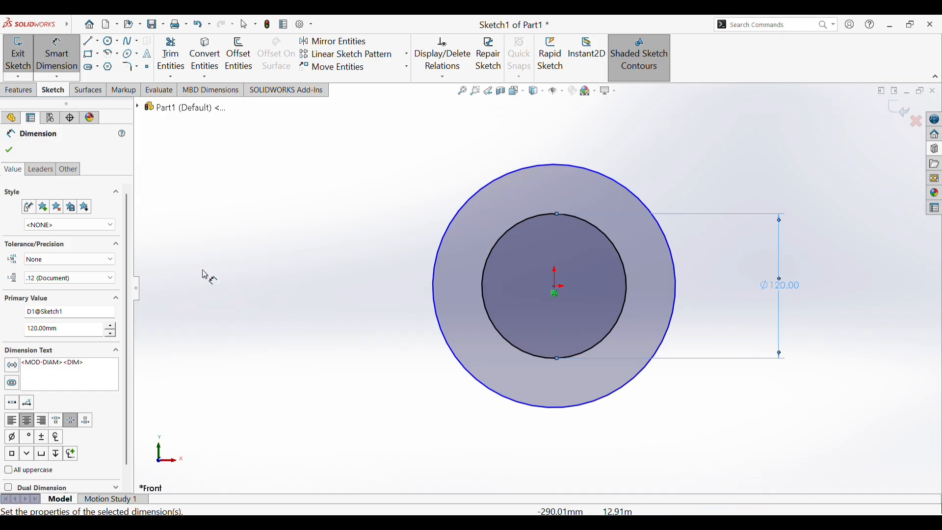
left_click(9, 151)
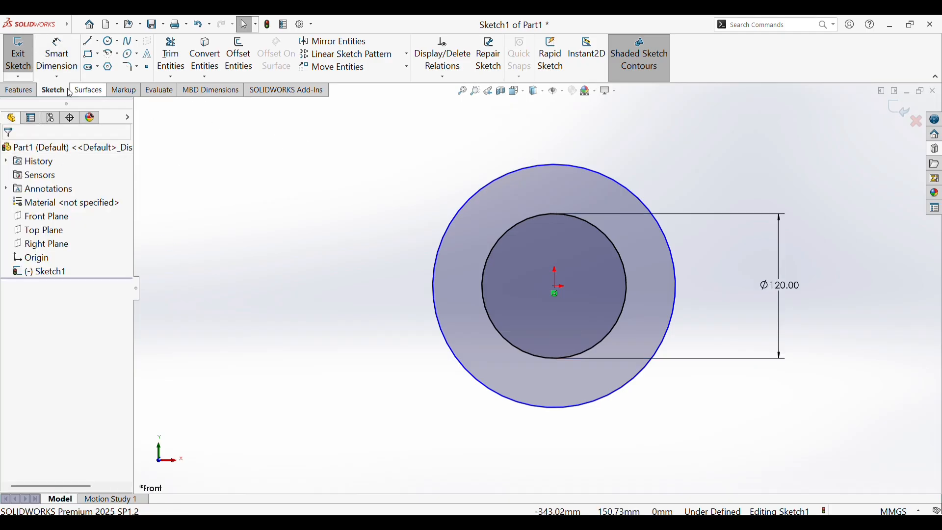
Start an Extruded Boss/Base from the two-circle sketch and set its end condition to Mid Plane.
left_click(16, 92)
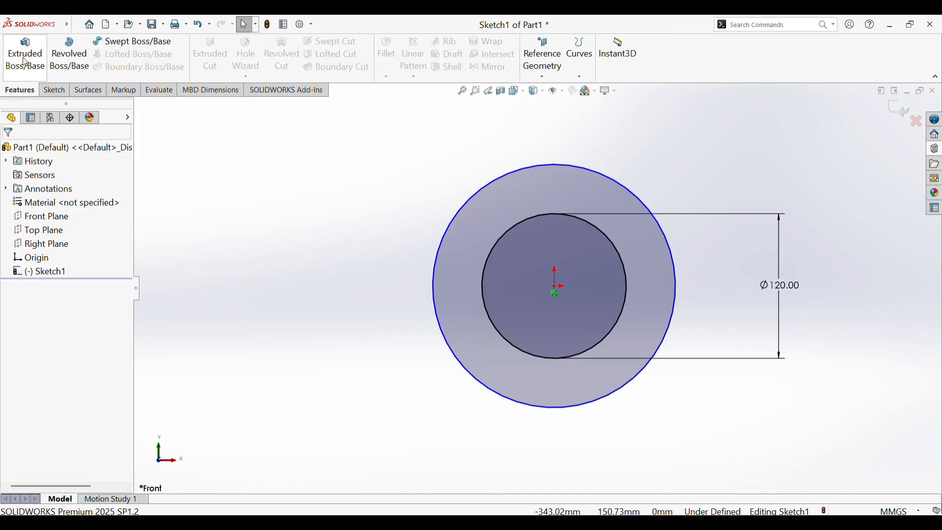
left_click(26, 63)
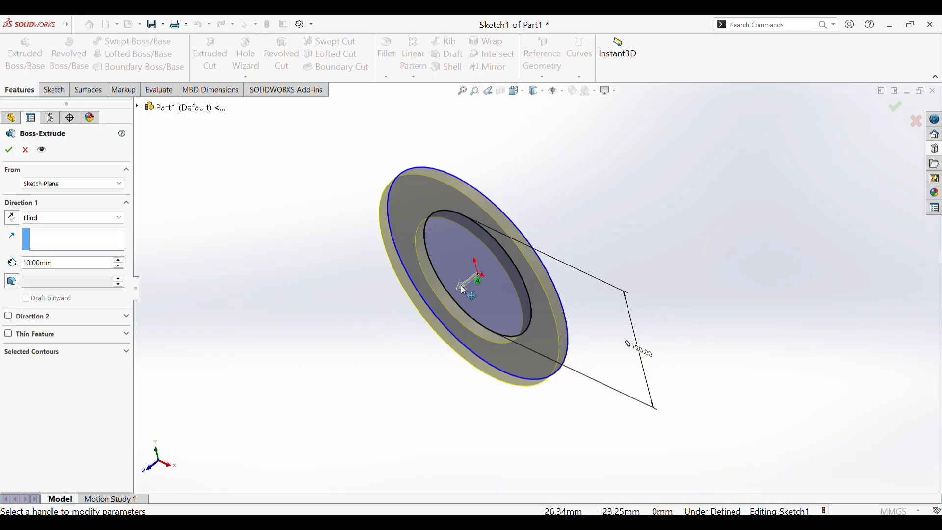
mouse_move(463, 290)
left_mouse_down()
mouse_move(456, 314)
mouse_move(454, 304)
left_mouse_up()
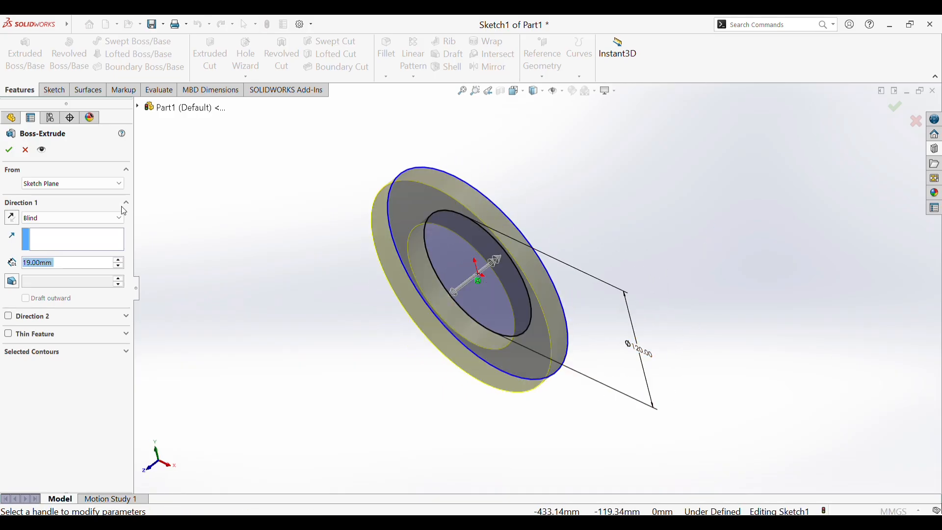
left_click(90, 184)
left_click(89, 182)
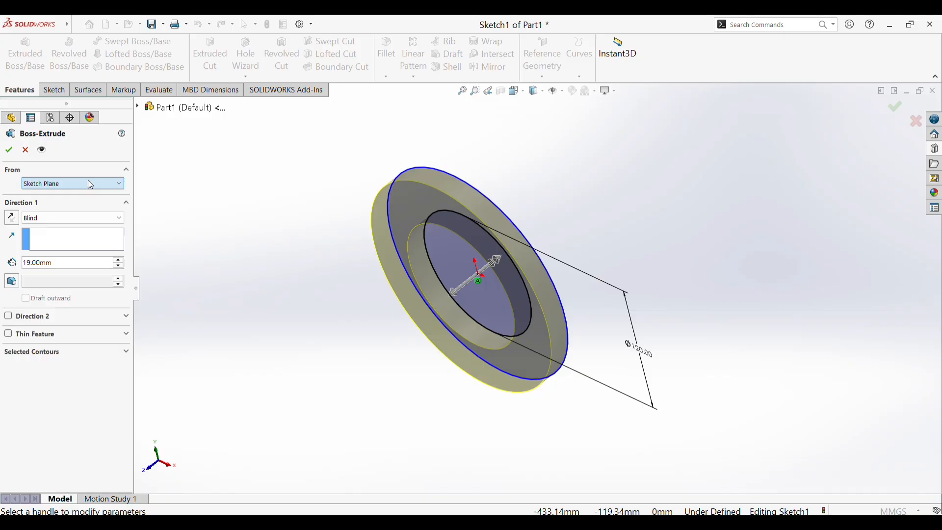
left_click(78, 218)
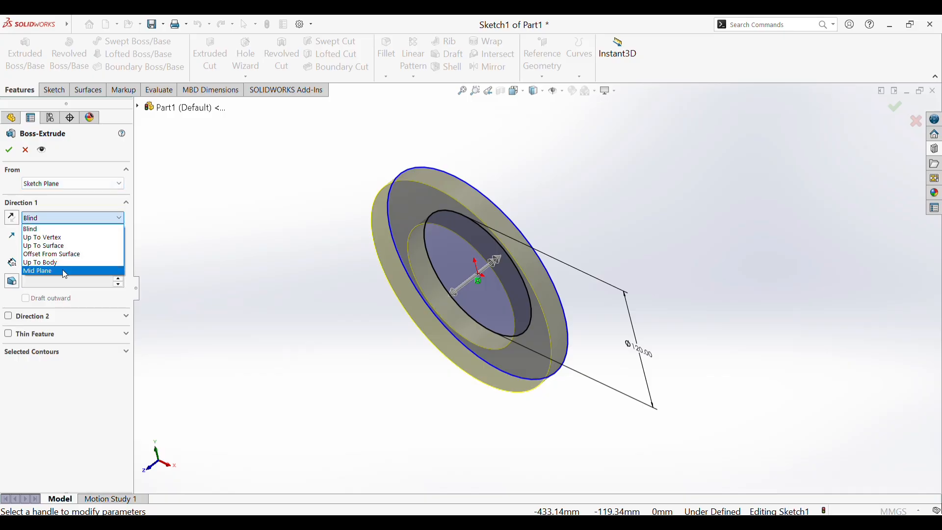
left_click(63, 269)
middle_click_drag(503, 326, 602, 226)
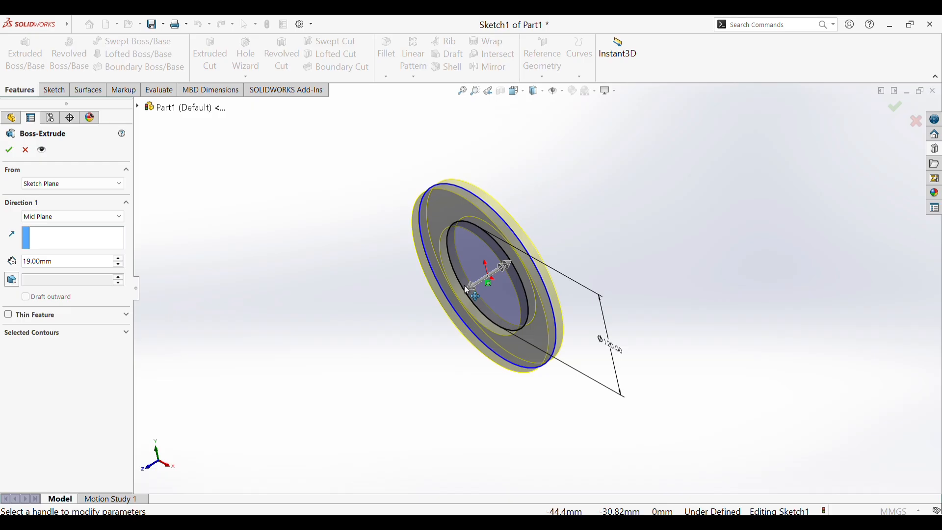
Set the mid-plane extrusion depth to 20 mm and complete the ring.
mouse_move(465, 290)
left_mouse_down()
mouse_move(455, 297)
mouse_move(463, 293)
left_mouse_up()
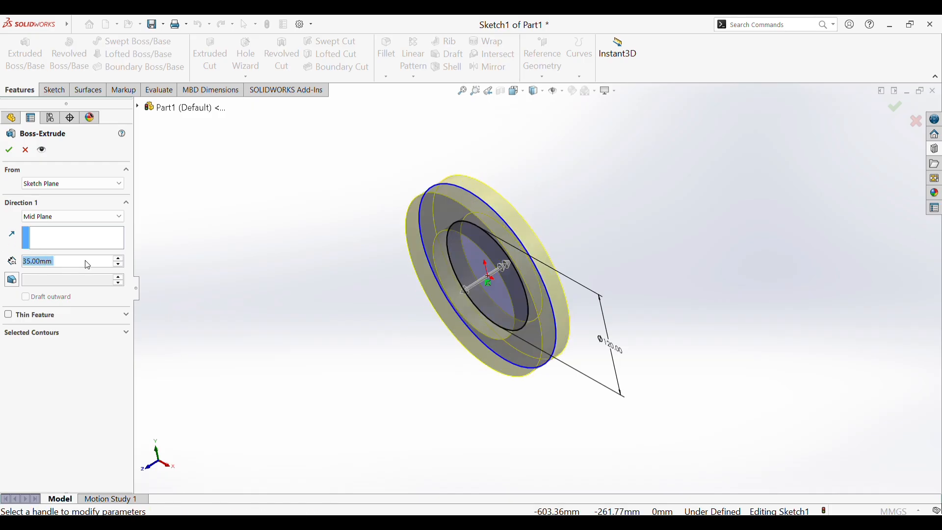
type("2")
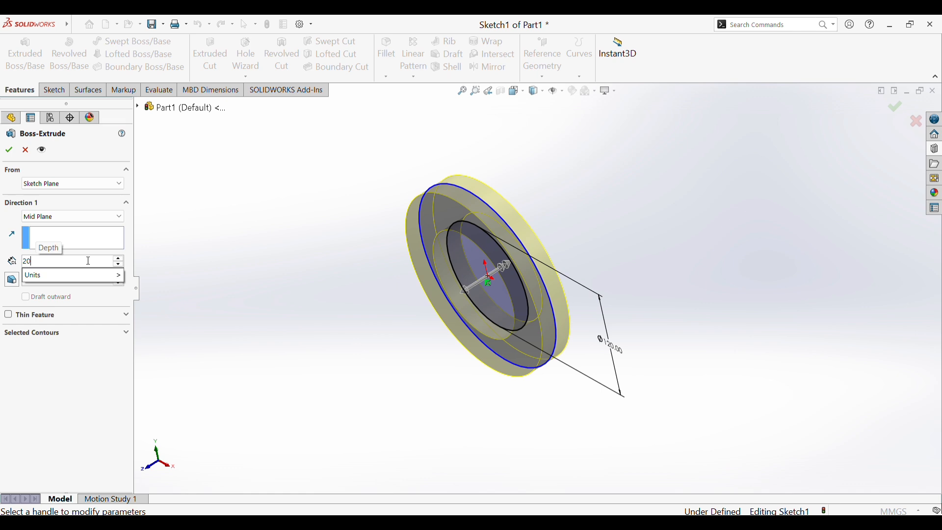
type("0")
key("Return")
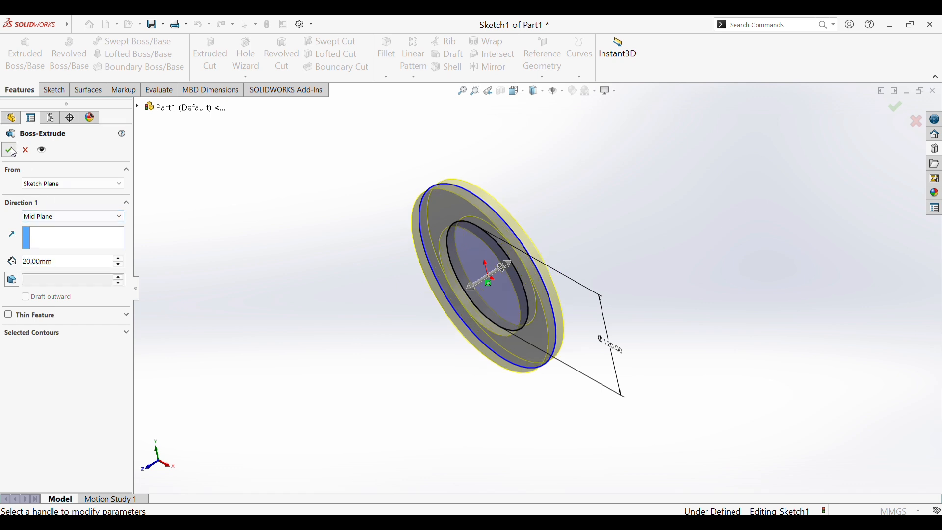
left_click(8, 150)
Sketch two origin-centred circles on the ring's front face, one of 60 mm radius on the bore edge and one of about 65 mm radius.
middle_click_drag(523, 231, 590, 178)
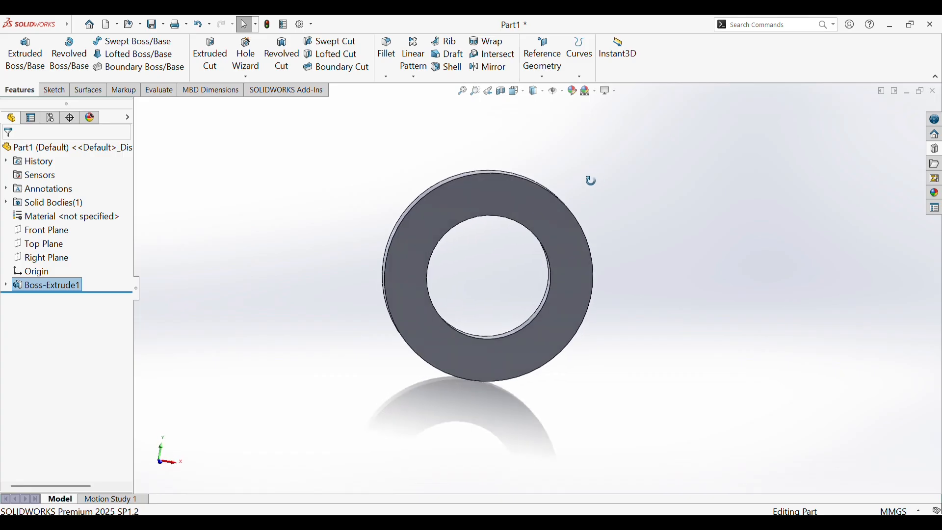
left_click(480, 201)
left_click(516, 177)
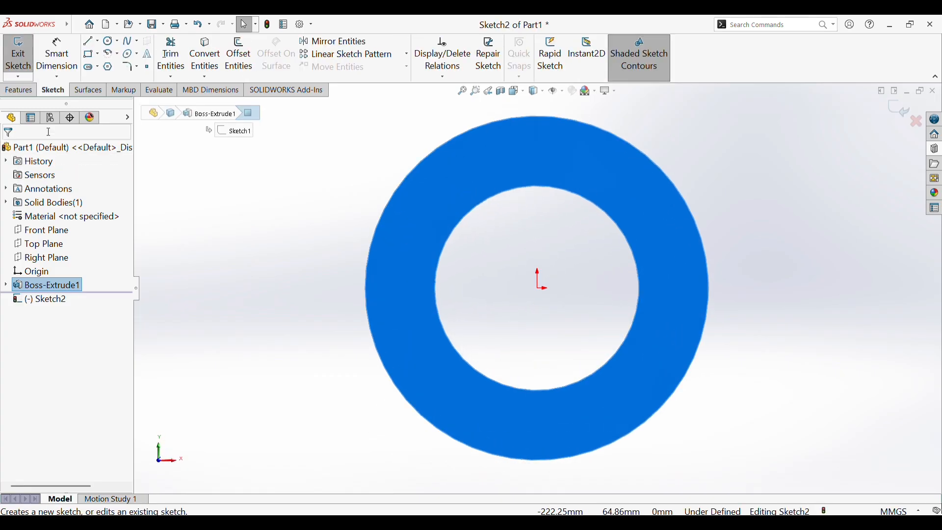
left_click(110, 41)
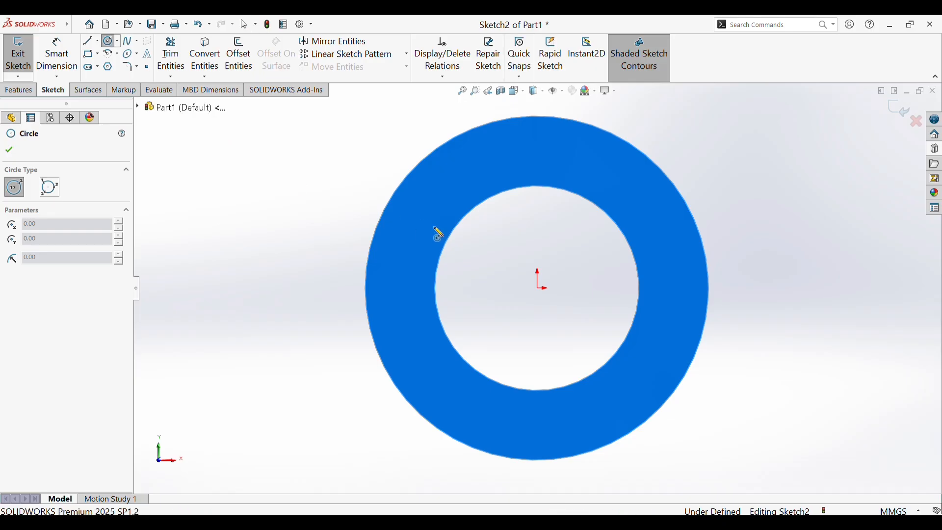
left_click(539, 288)
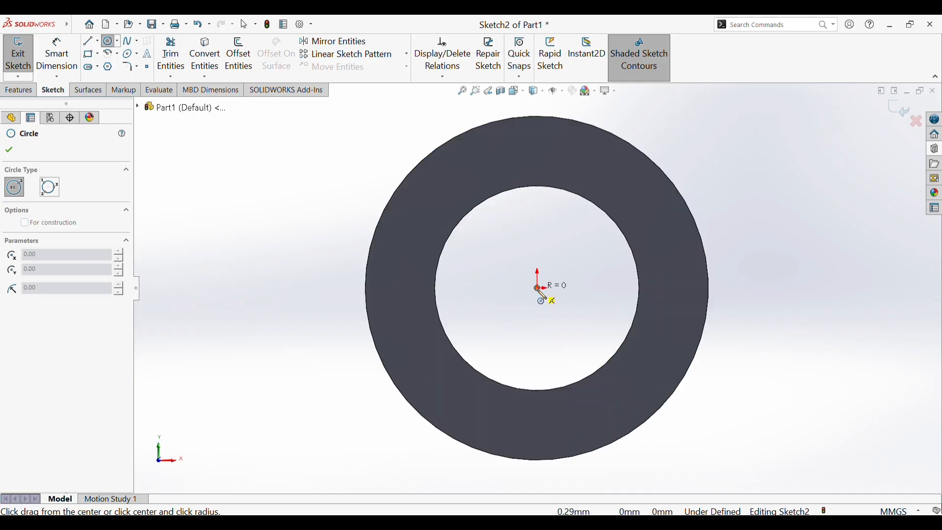
left_click(608, 374)
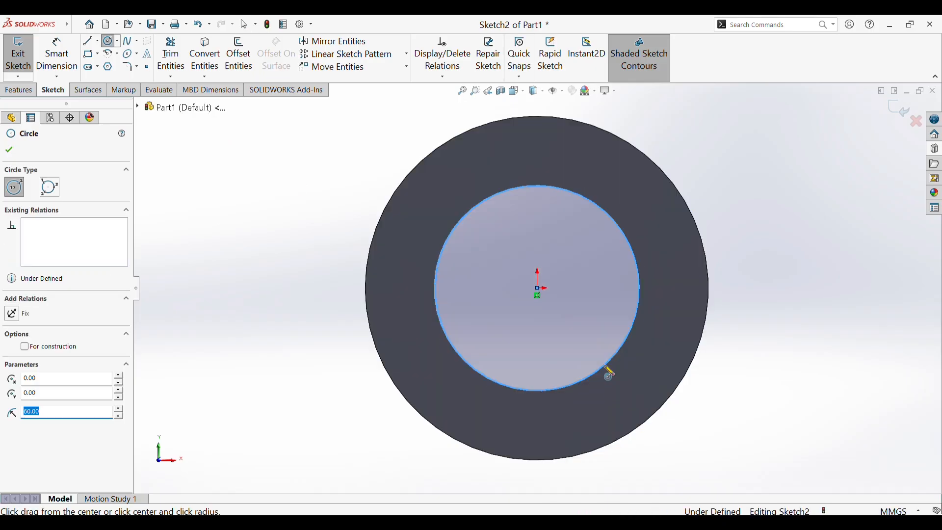
left_click(537, 289)
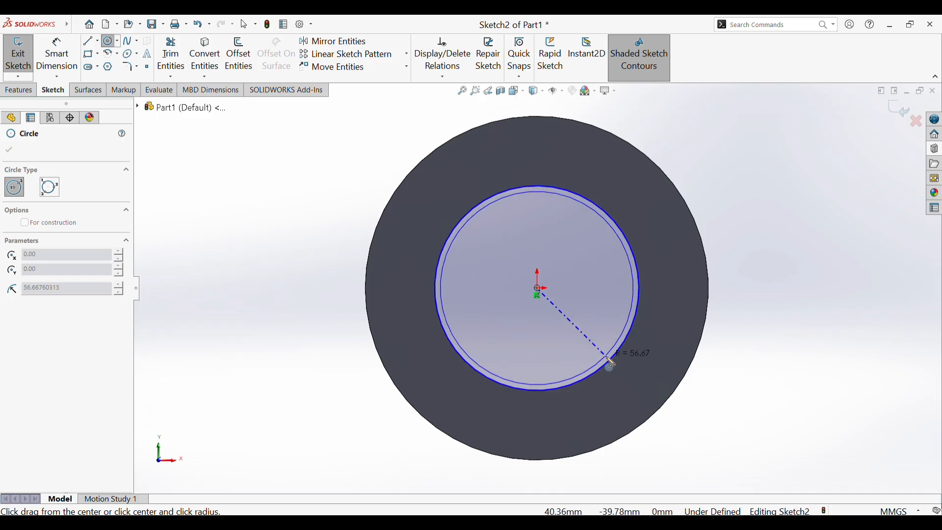
left_click(621, 372)
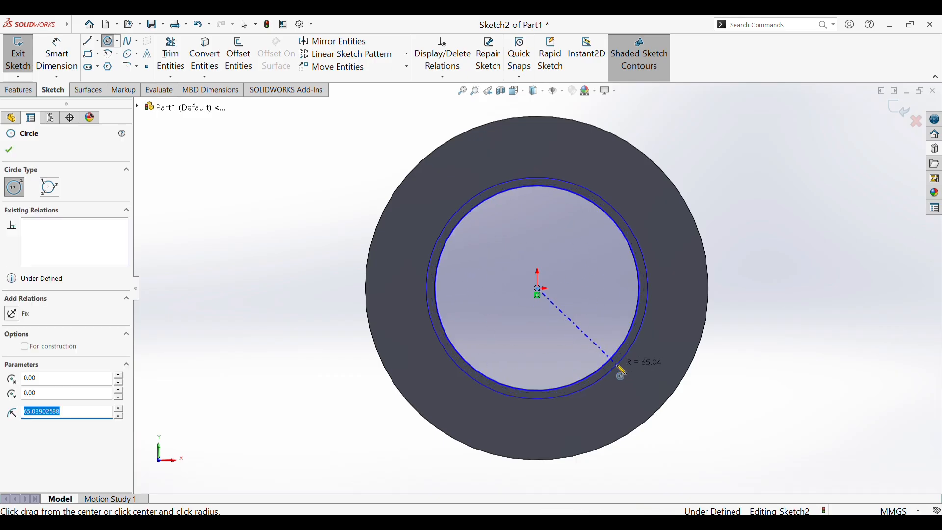
Dimension the diameter of the larger circle around the bore as 130 mm.
left_click(56, 54)
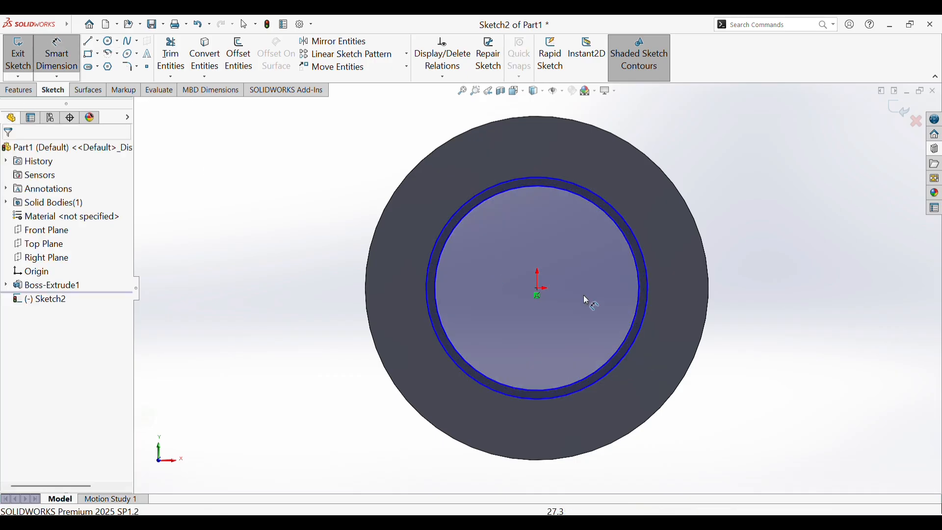
left_click(645, 288)
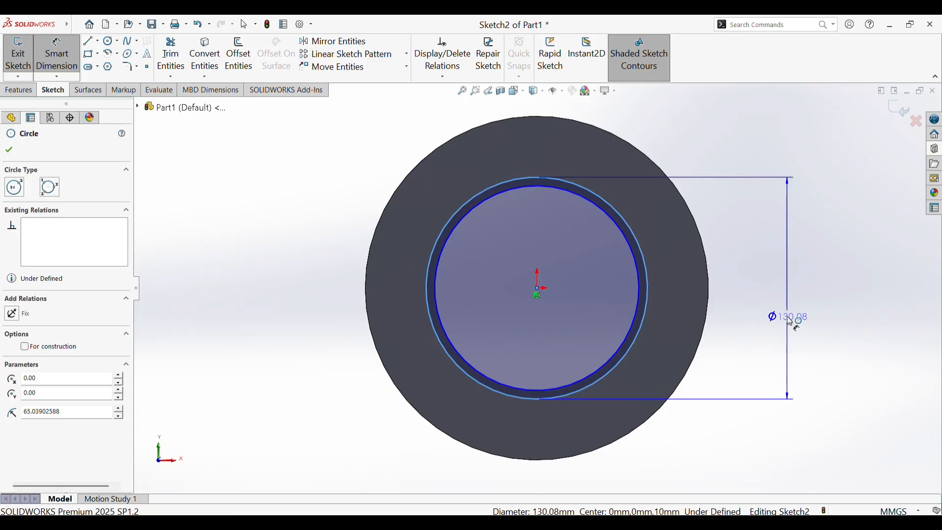
left_click(788, 317)
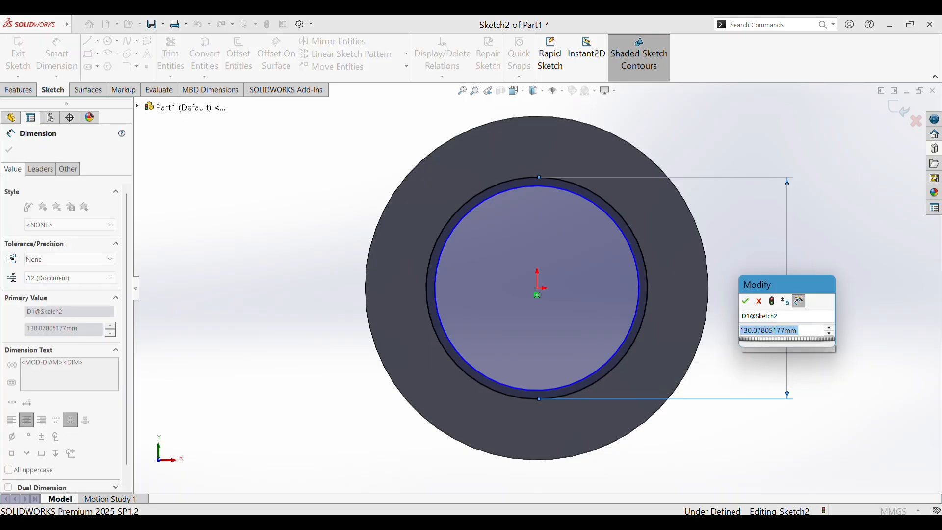
type("130")
key("Return")
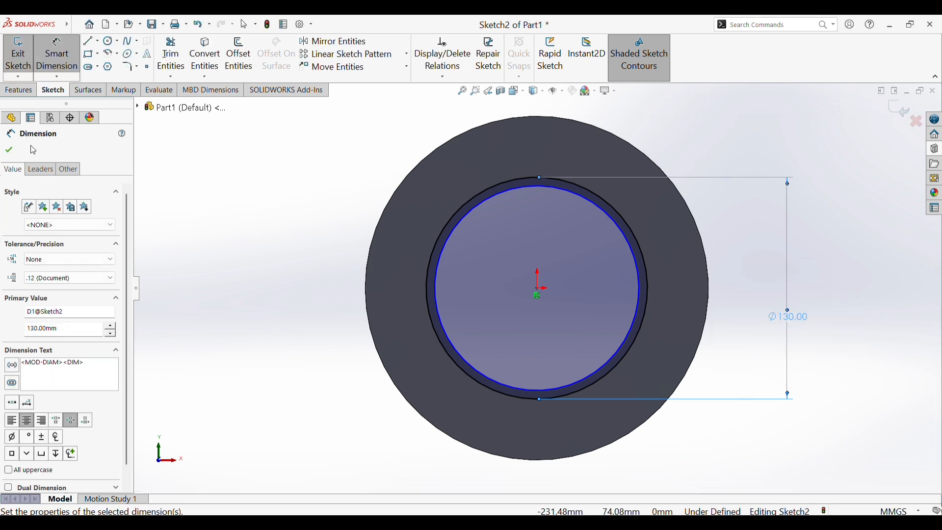
left_click(9, 149)
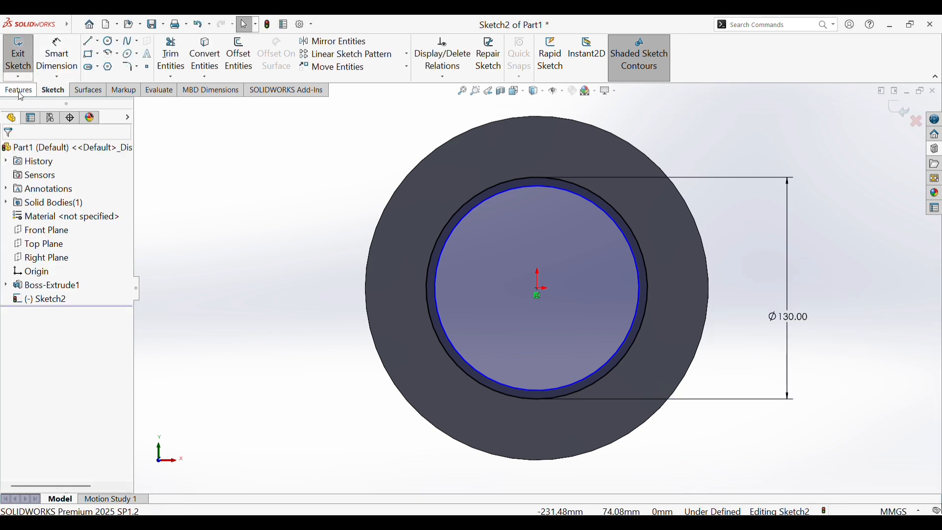
Start an Extruded Boss/Base from the two-circle sketch on the ring's face and set its end condition to Blind.
left_click(20, 91)
left_click(24, 55)
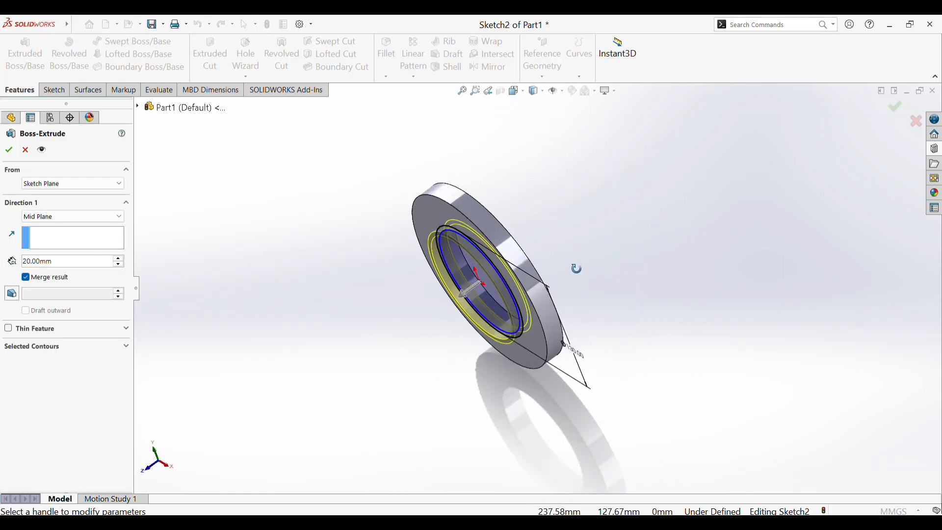
mouse_move(577, 269)
middle_mouse_down()
mouse_move(635, 169)
mouse_move(579, 265)
middle_mouse_up()
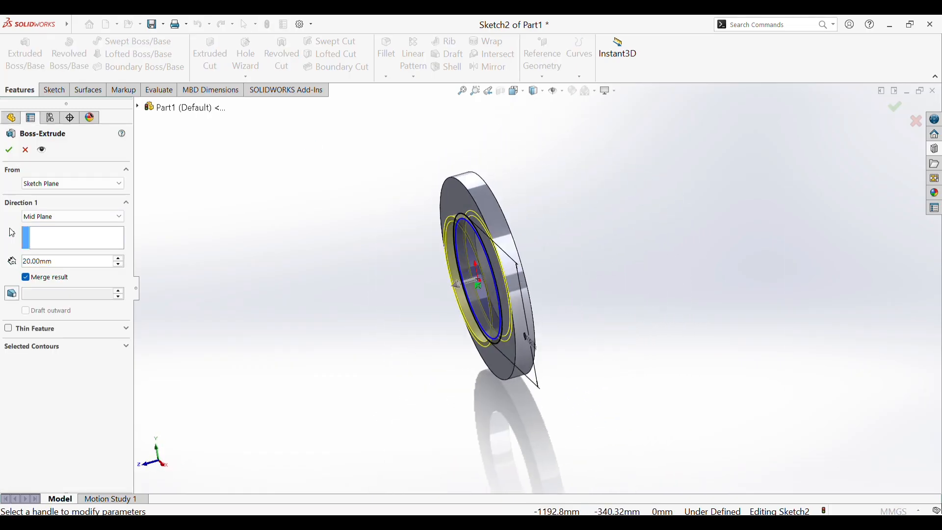
left_click(96, 213)
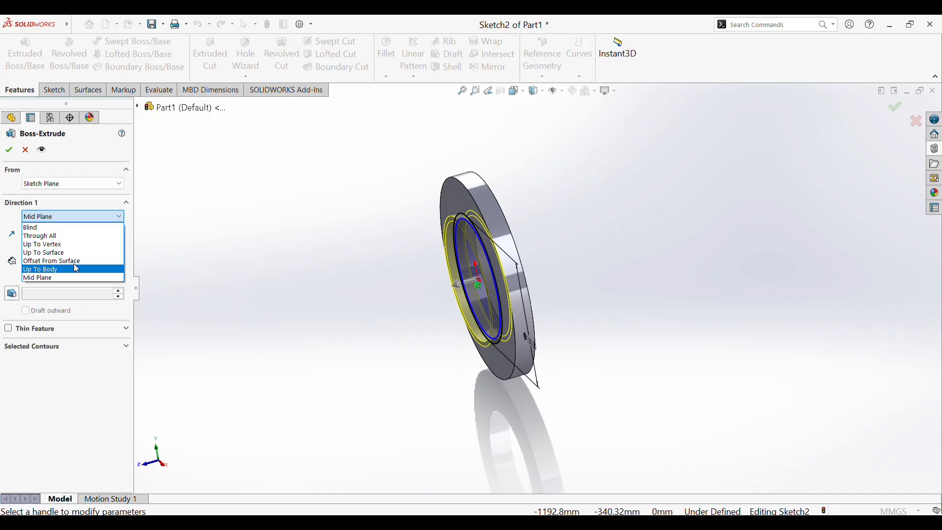
left_click(80, 228)
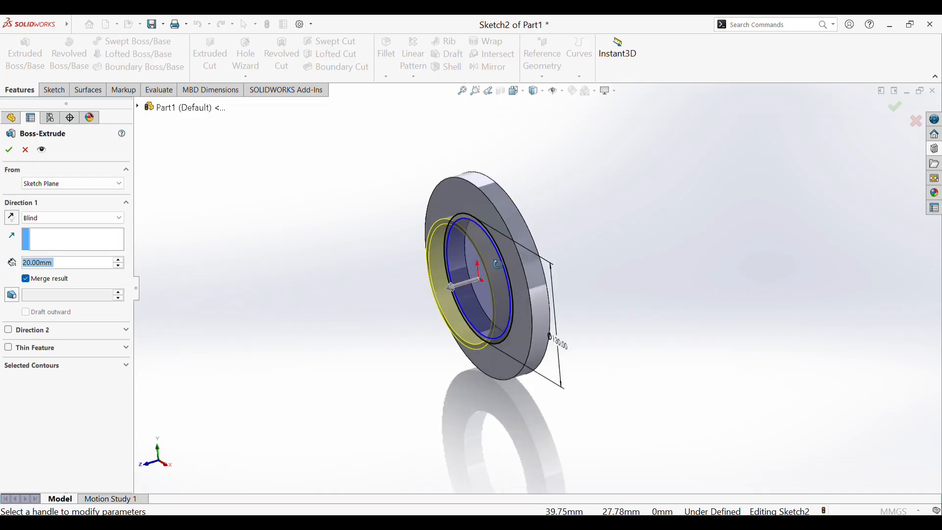
Set the blind extrusion depth to 100 mm, projecting outward from the ring, and complete the tube.
left_click_drag(454, 291, 412, 309)
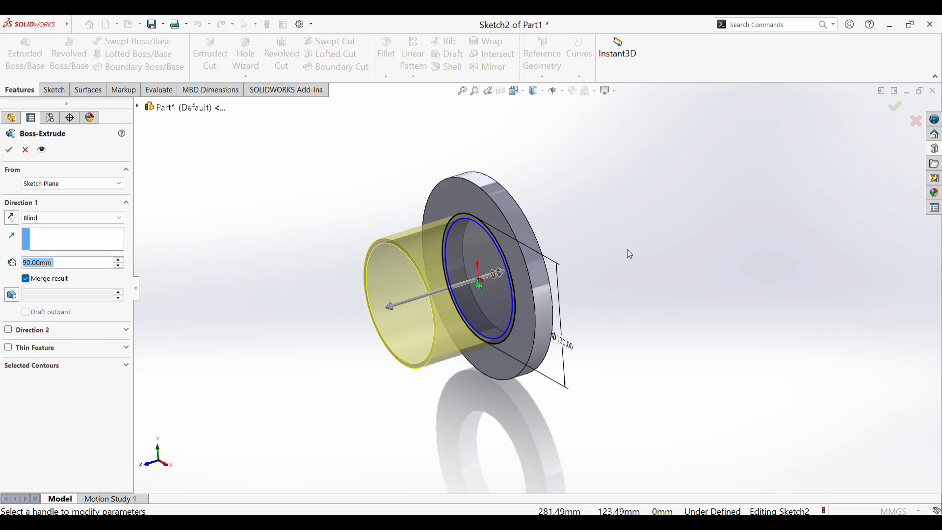
middle_click_drag(627, 249, 600, 265)
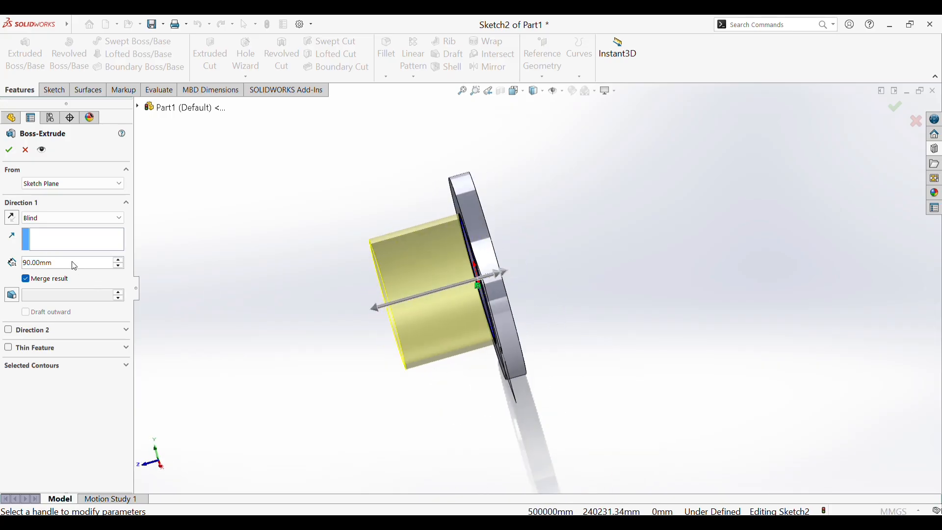
left_click_drag(73, 262, 29, 263)
type("100")
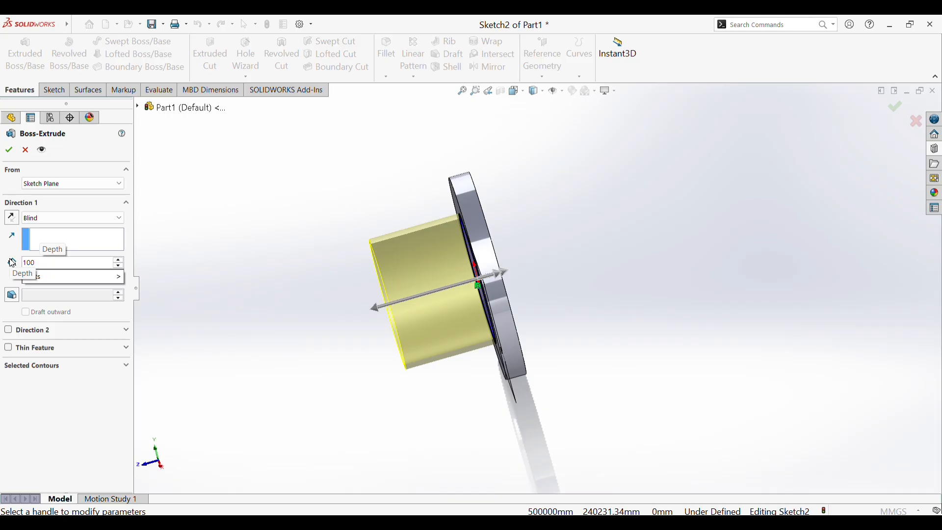
key("Return")
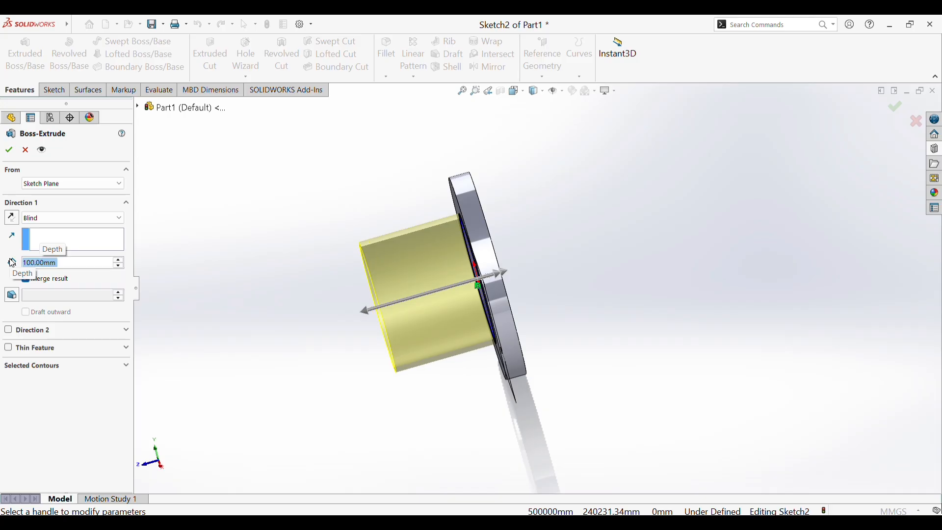
left_click(9, 150)
Fillet the circular edge where the tube's outer wall meets the ring's face with a 10 mm radius.
middle_click_drag(393, 183, 480, 171)
scroll(487, 227, "down", 5)
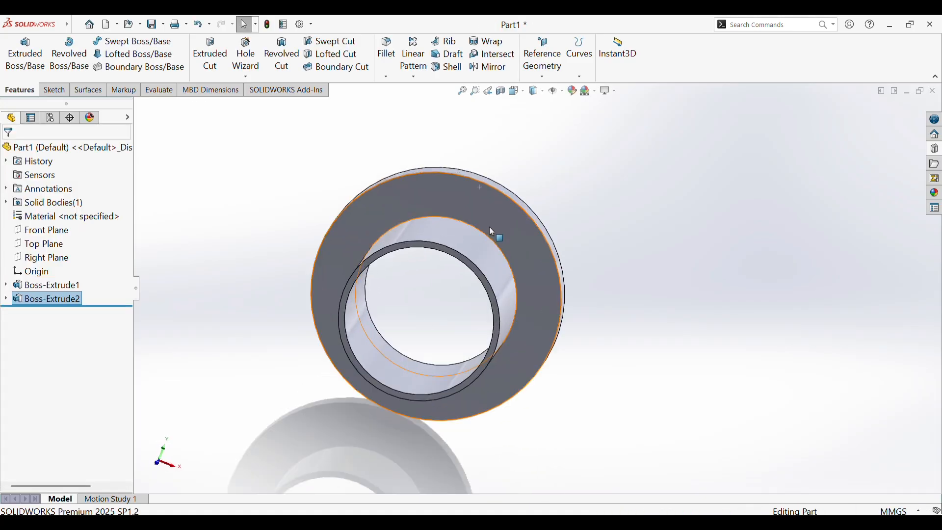
middle_click_drag(488, 227, 472, 243)
left_click(474, 237)
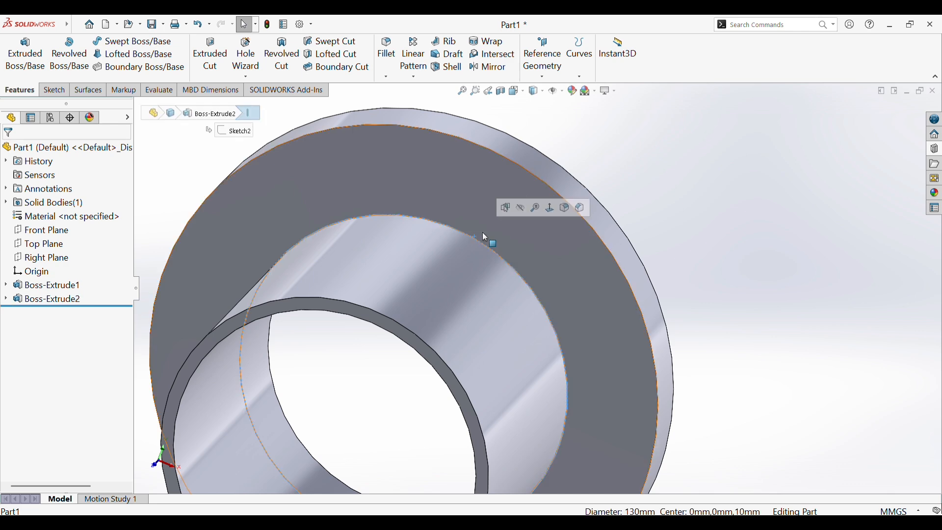
left_click(568, 208)
middle_click_drag(435, 265, 2, 231)
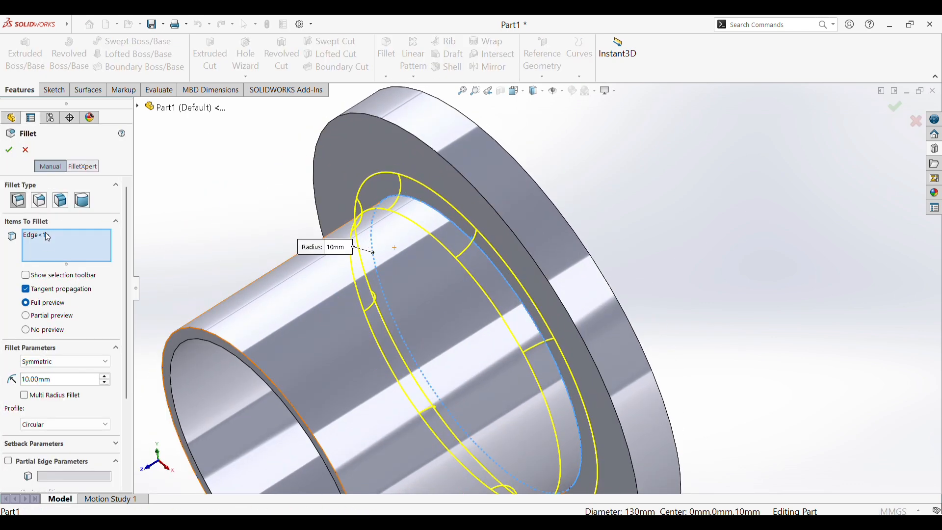
left_click(9, 151)
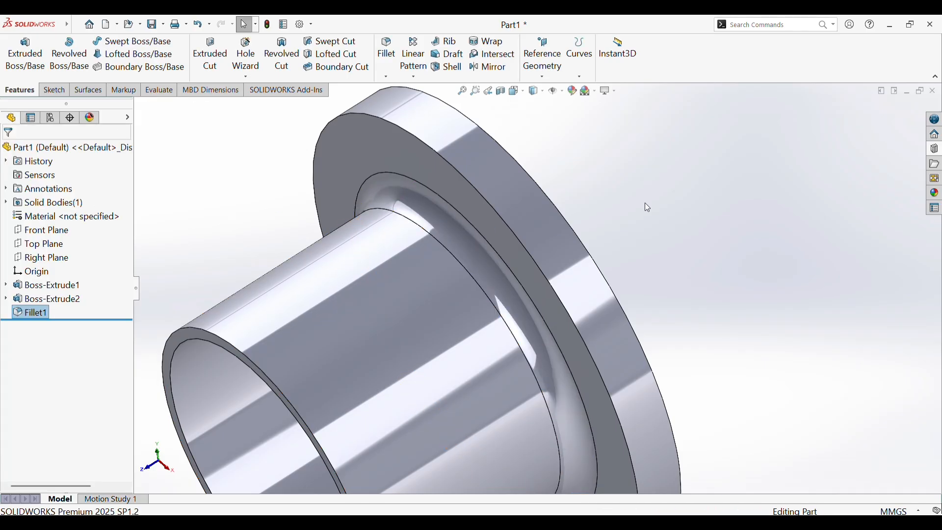
Orient the view normal to the ring's front face around the tube and open a new sketch on that face.
scroll(645, 202, "up", 5)
middle_click_drag(466, 266, 521, 249)
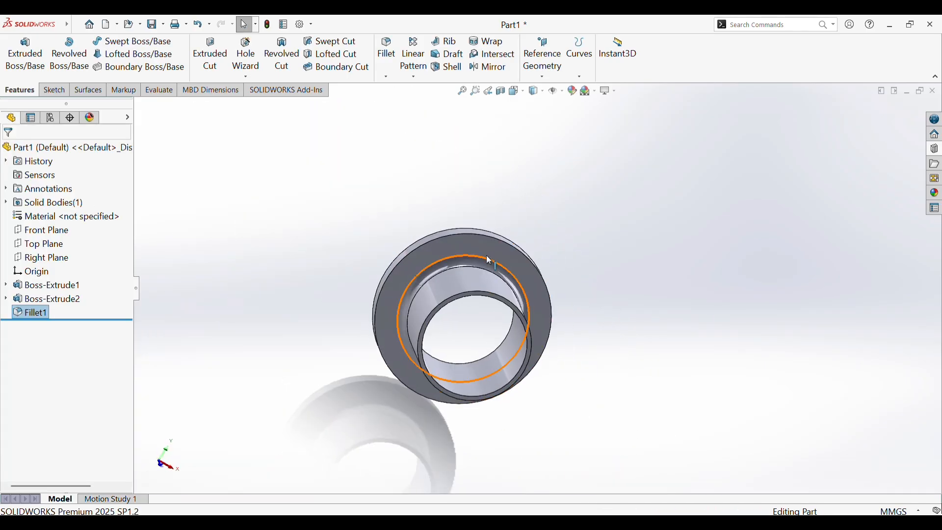
right_click(487, 243)
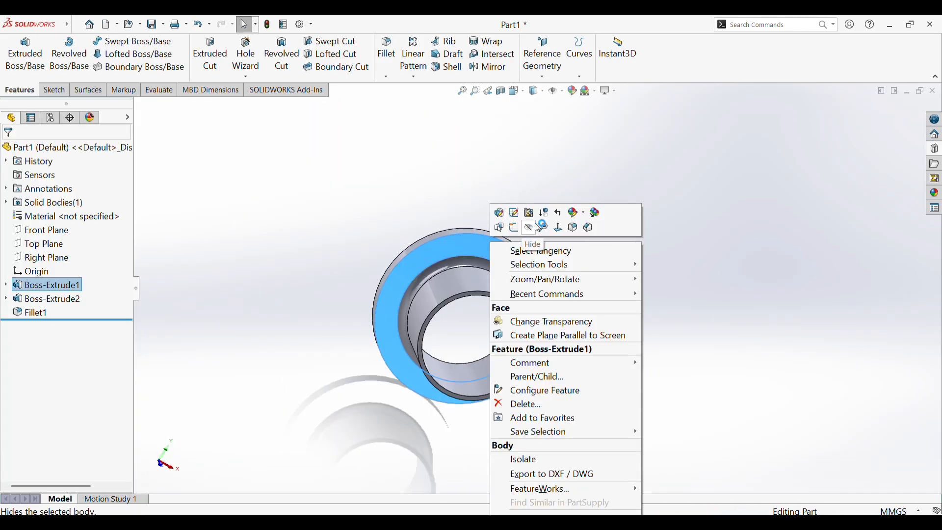
left_click(559, 236)
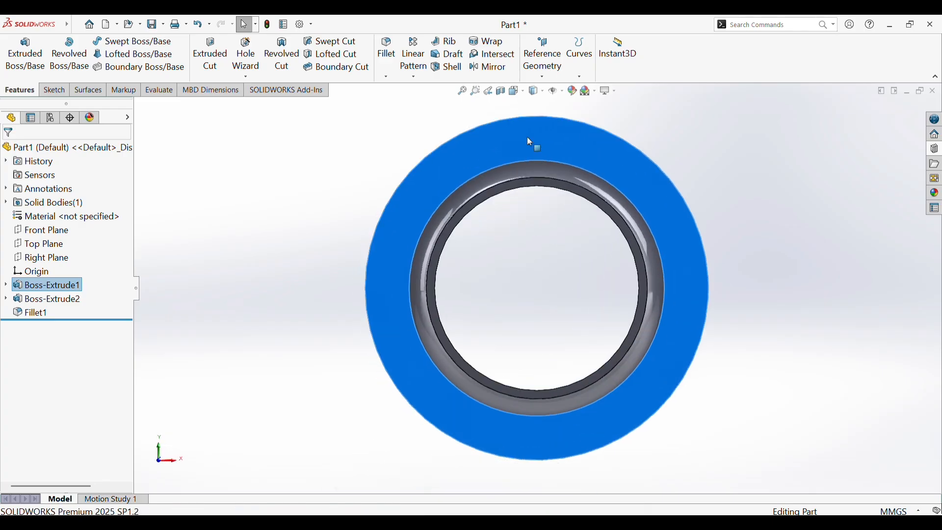
right_click(533, 141)
left_click(554, 123)
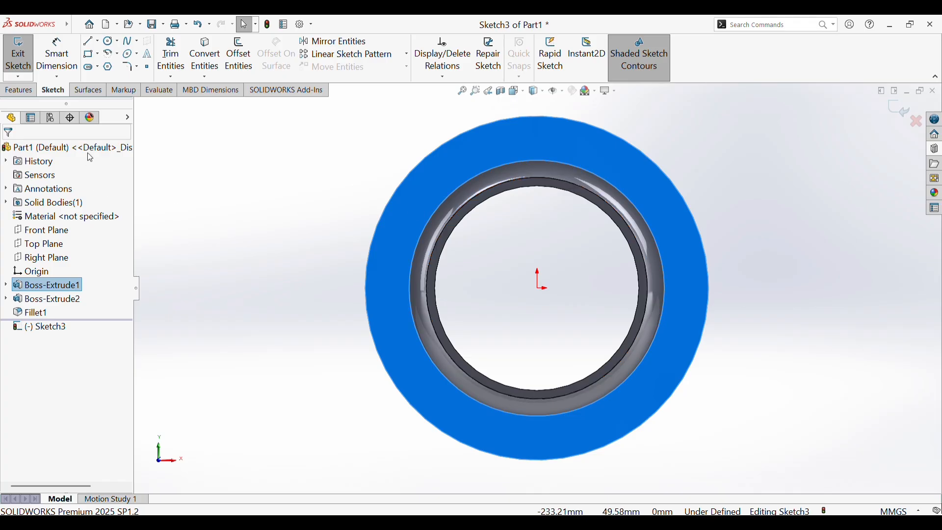
Sketch a vertical centerline about 86 mm long from the origin up onto the ring's face.
left_click(97, 41)
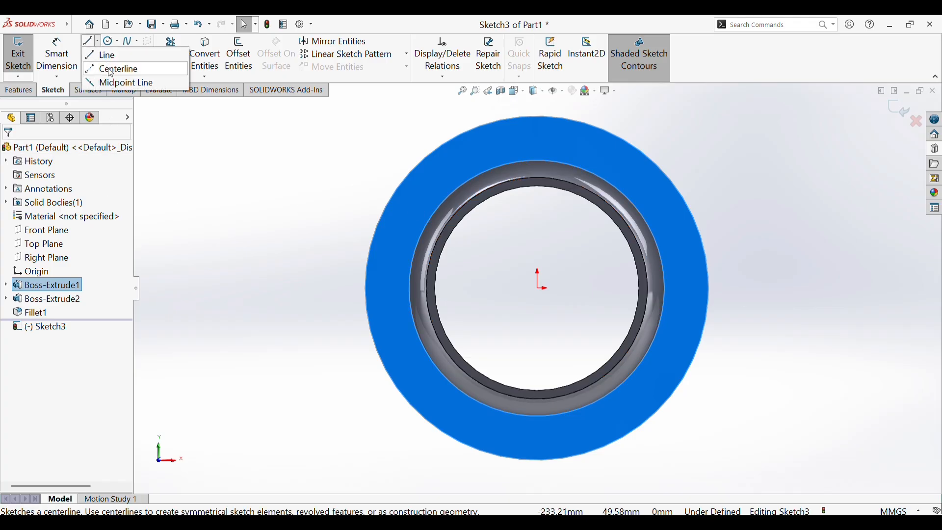
left_click(112, 67)
left_click(539, 286)
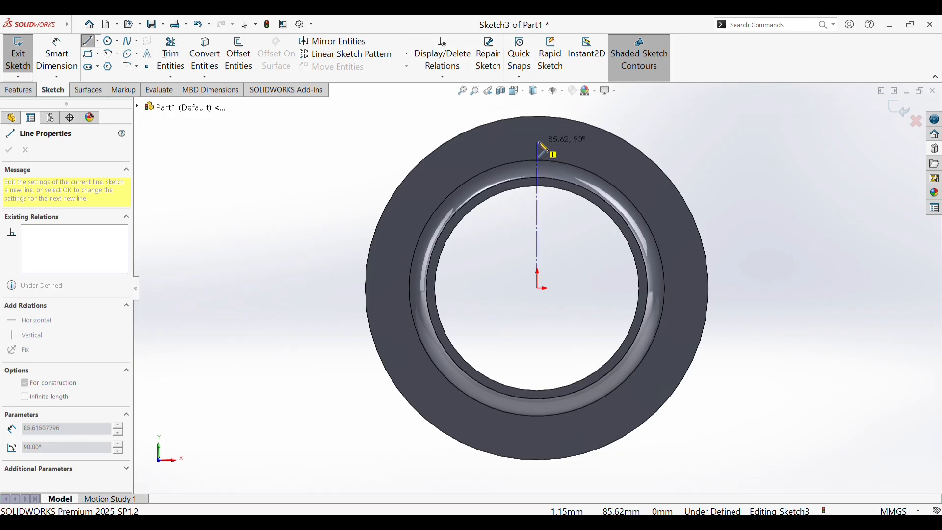
left_click(541, 146)
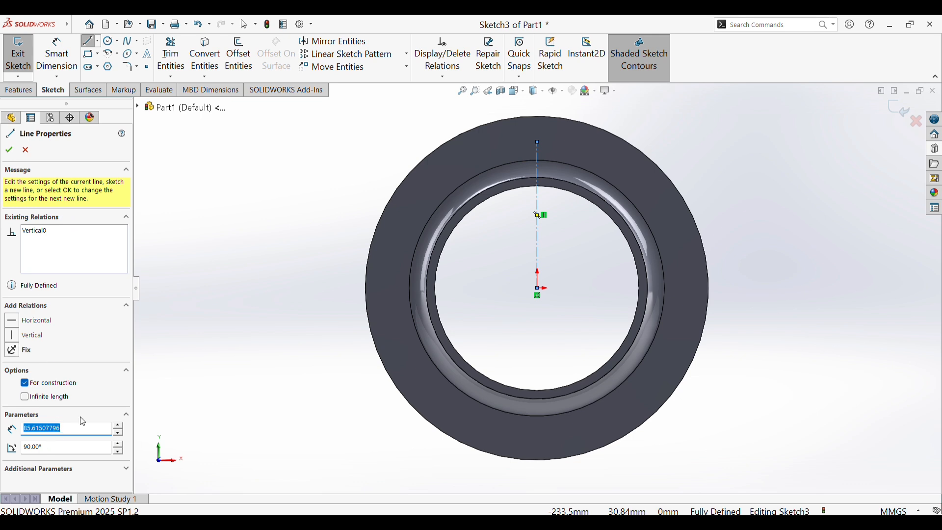
Dimension the vertical centerline's length as 88 mm.
left_click(56, 53)
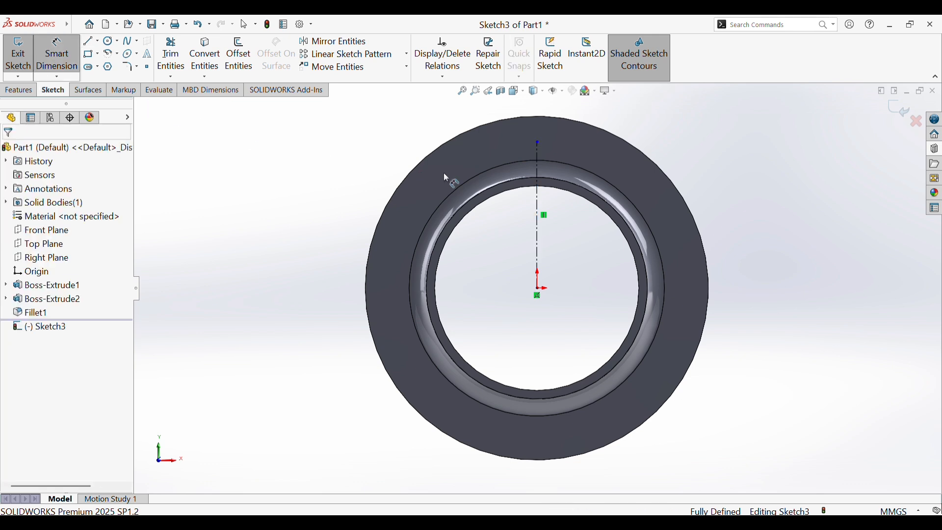
left_click(539, 196)
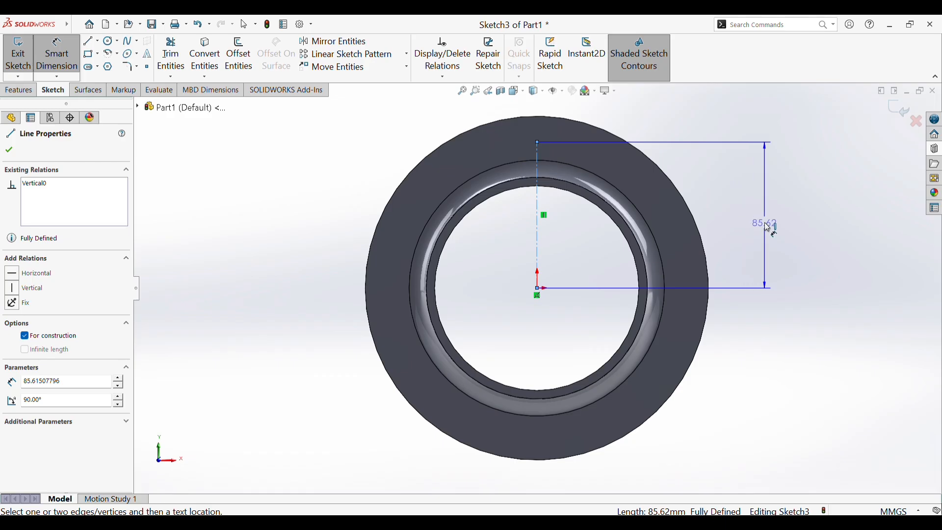
left_click(770, 229)
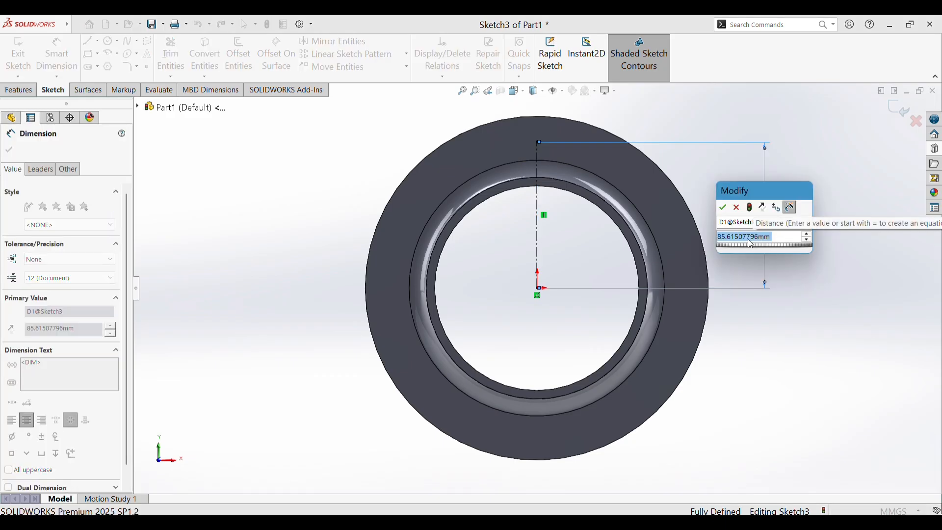
type("88")
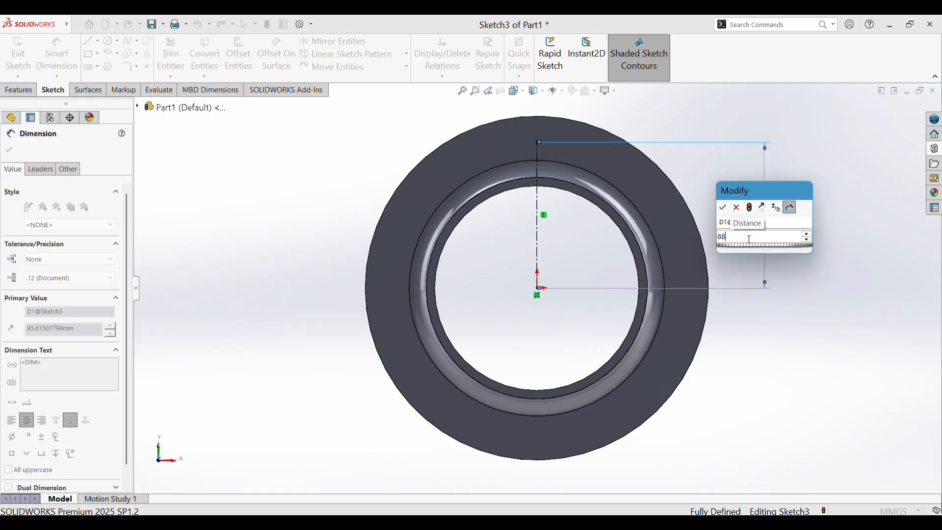
key("Return")
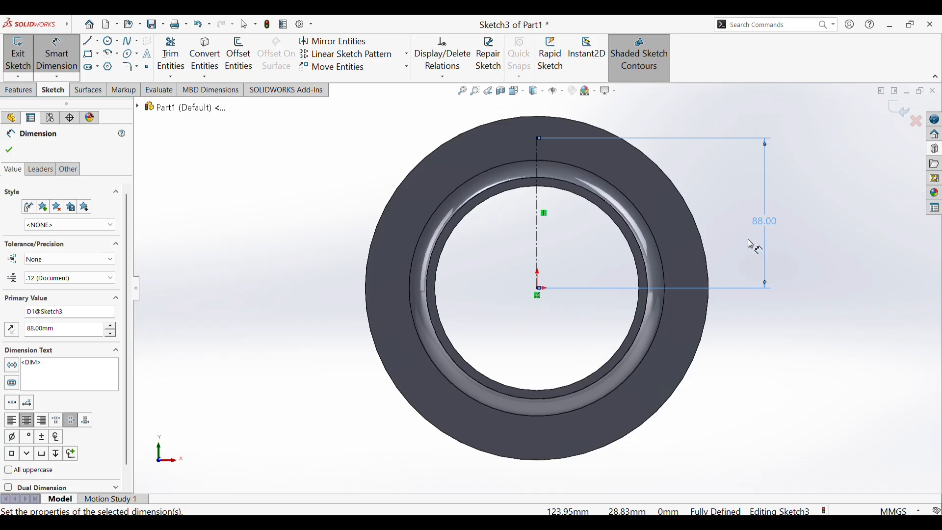
left_click(10, 150)
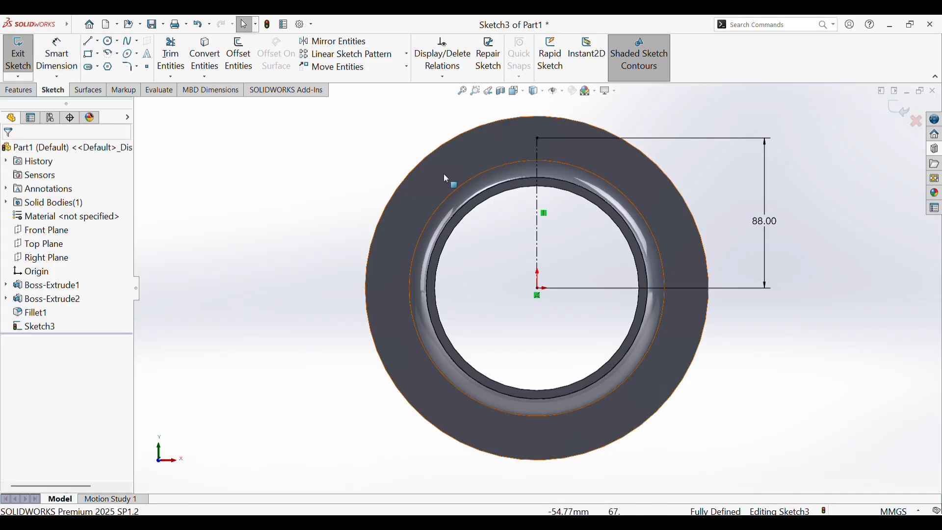
Sketch a circle of about 8.5 mm radius centred on the upper end of the centerline.
left_click(110, 41)
left_click(538, 140)
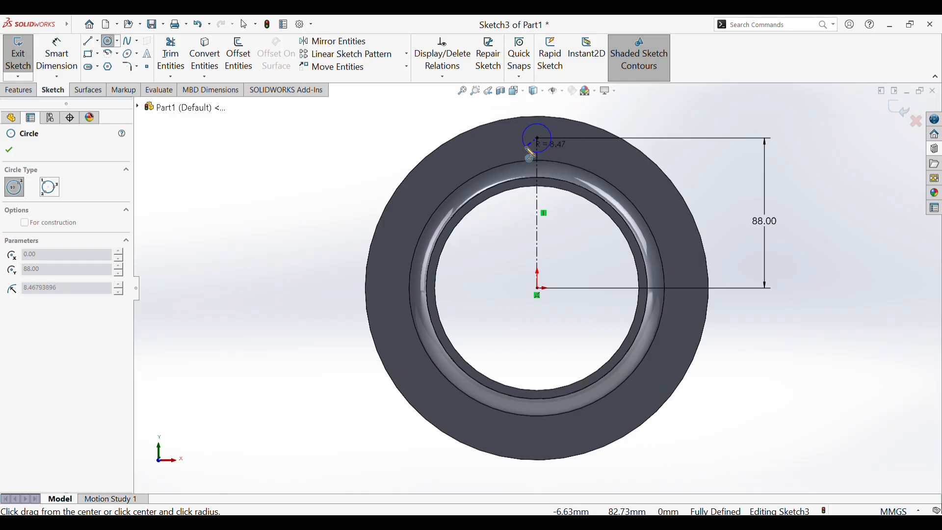
left_click(529, 153)
Dimension the small circle on the flange face with a diameter of 16 mm.
left_click(57, 55)
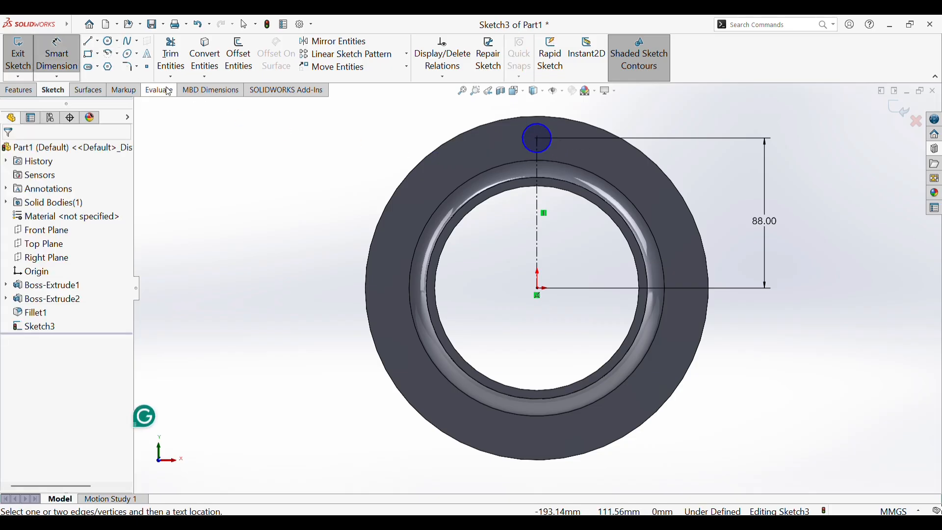
scroll(578, 143, "down", 4)
left_click(532, 172)
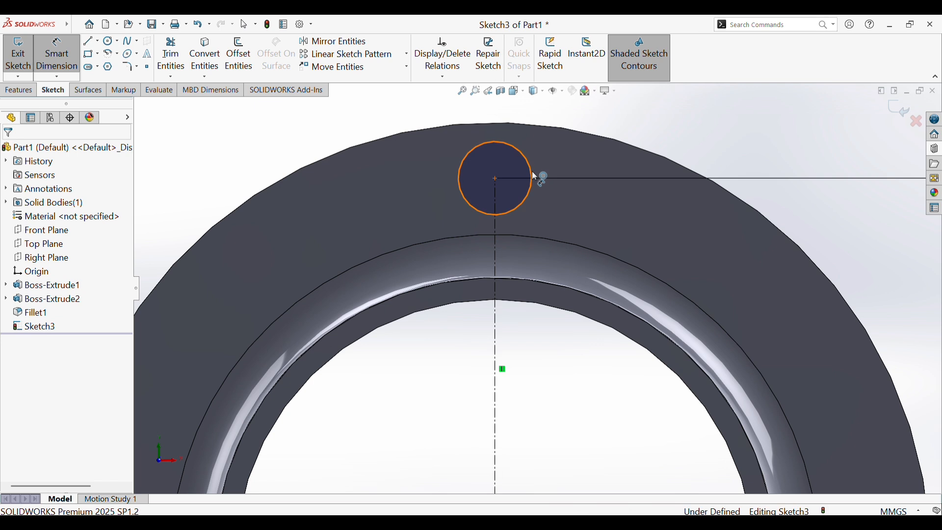
left_click(838, 200)
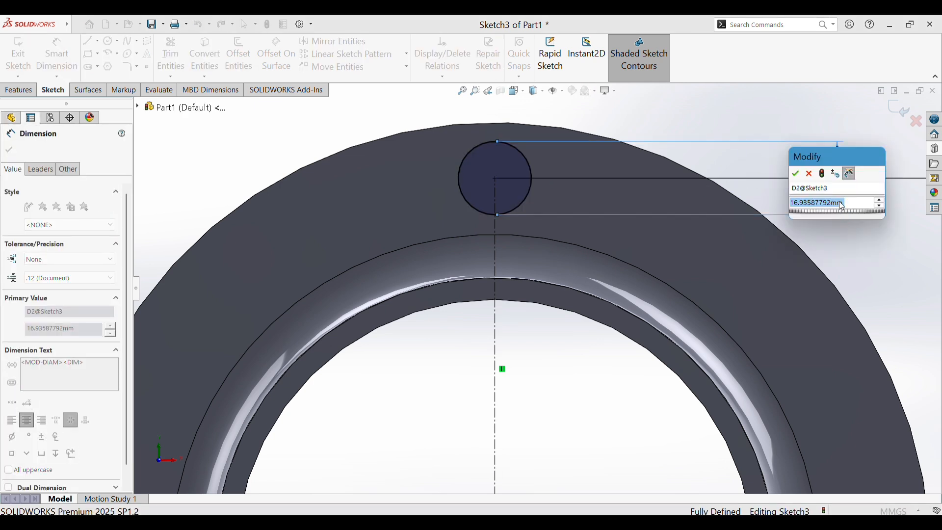
type("16")
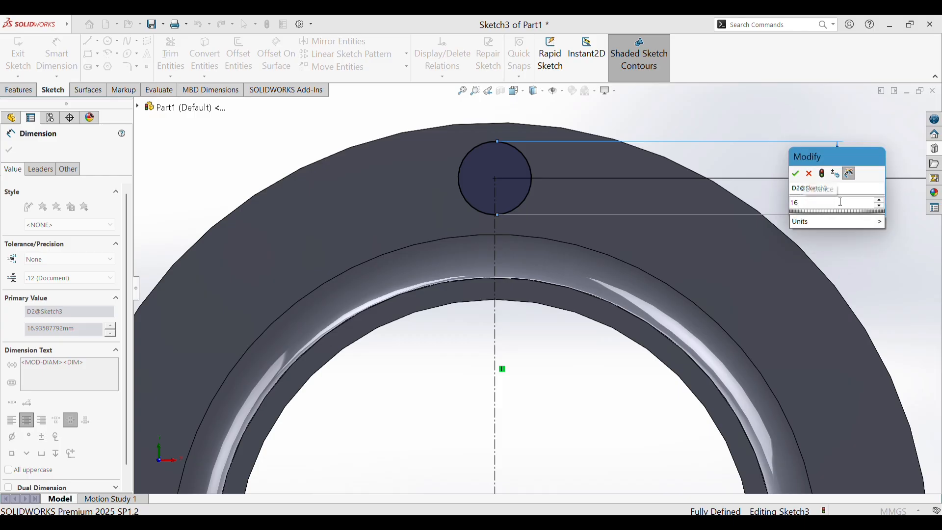
key("Return")
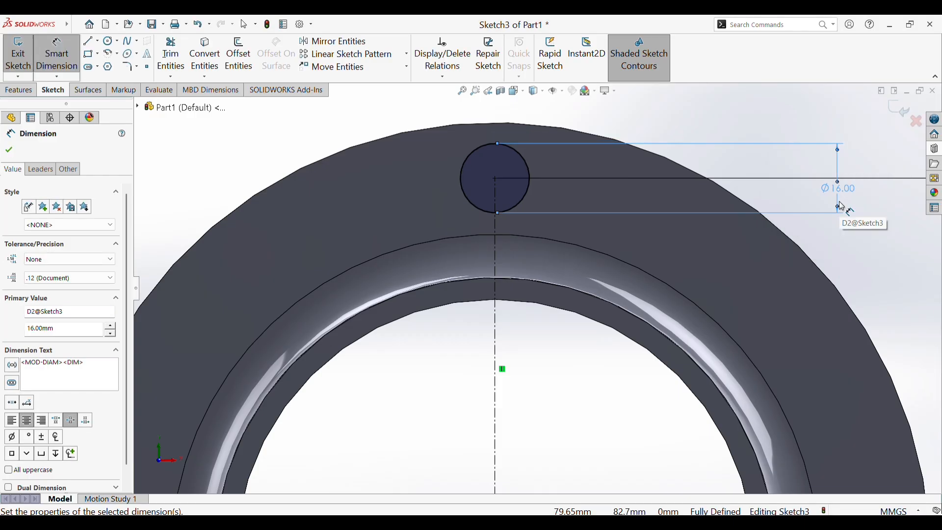
left_click(9, 151)
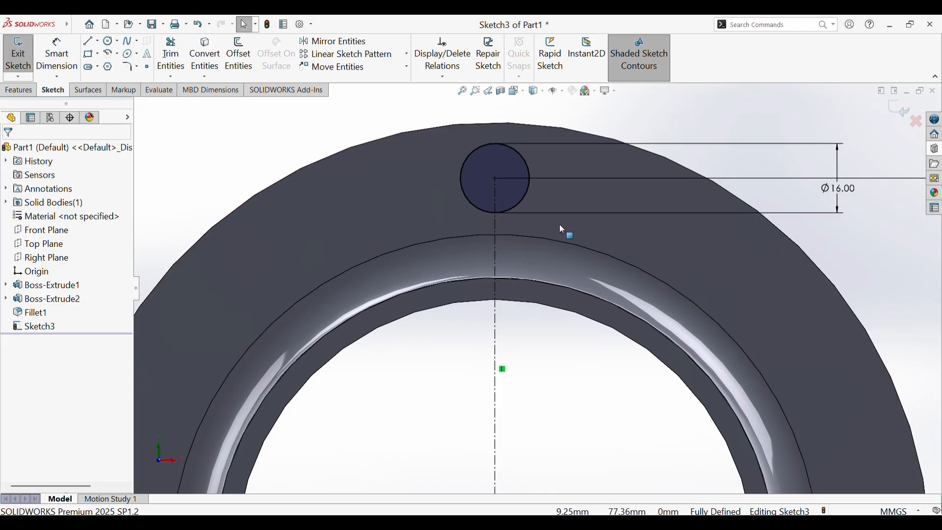
Cut-extrude the 16 mm circle through the flange with a blind depth of 100 mm.
scroll(567, 220, "up", 5)
middle_click_drag(566, 220, 581, 316)
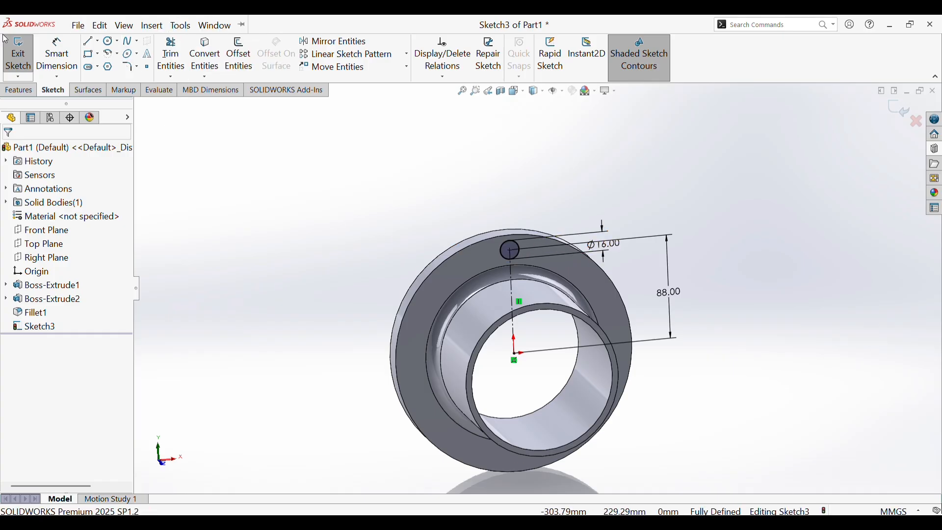
left_click(19, 91)
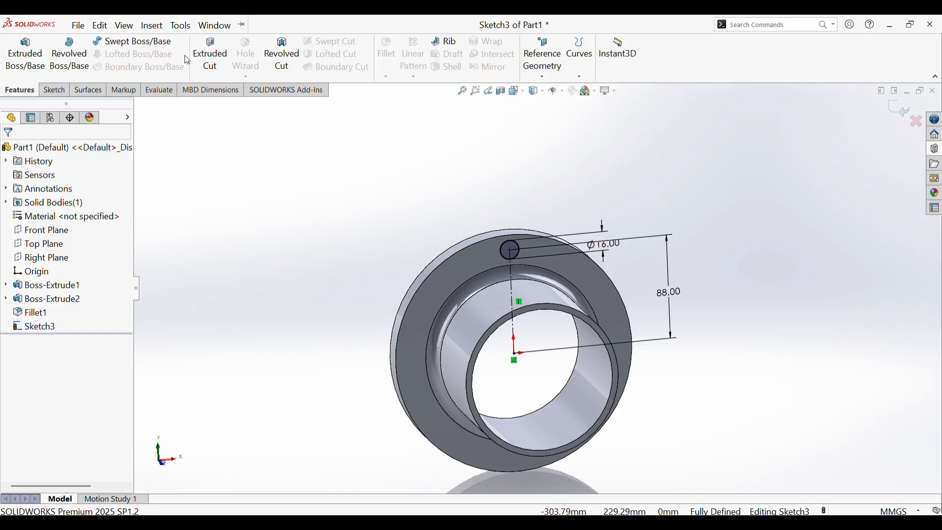
left_click(210, 53)
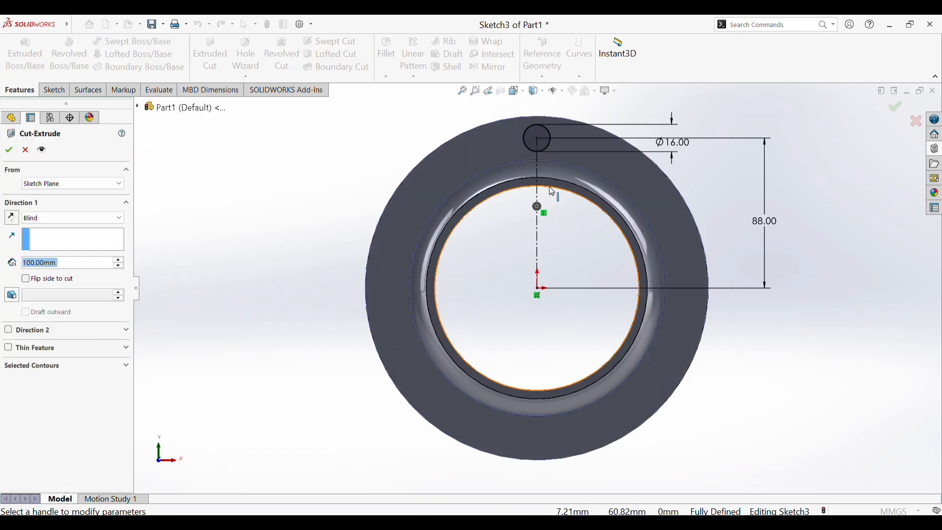
left_click(542, 133)
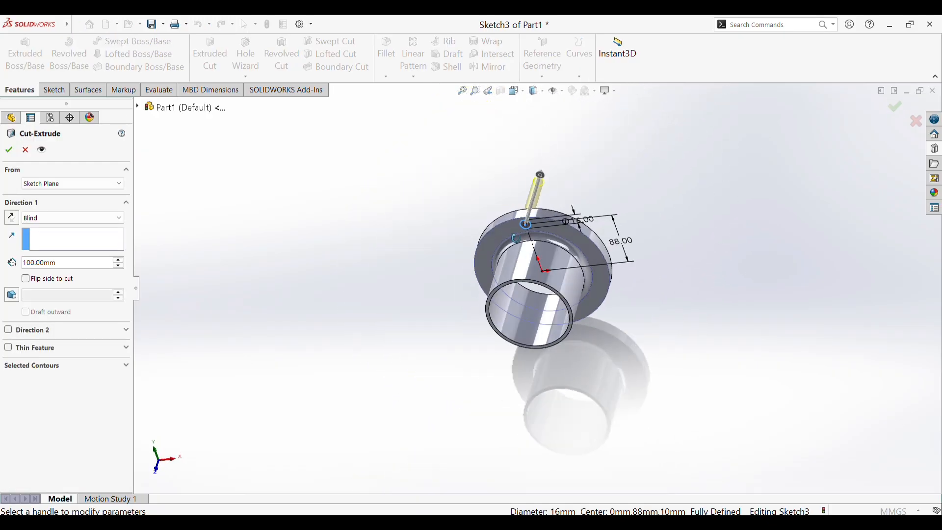
middle_click_drag(516, 238, 514, 248)
scroll(523, 225, "down", 4)
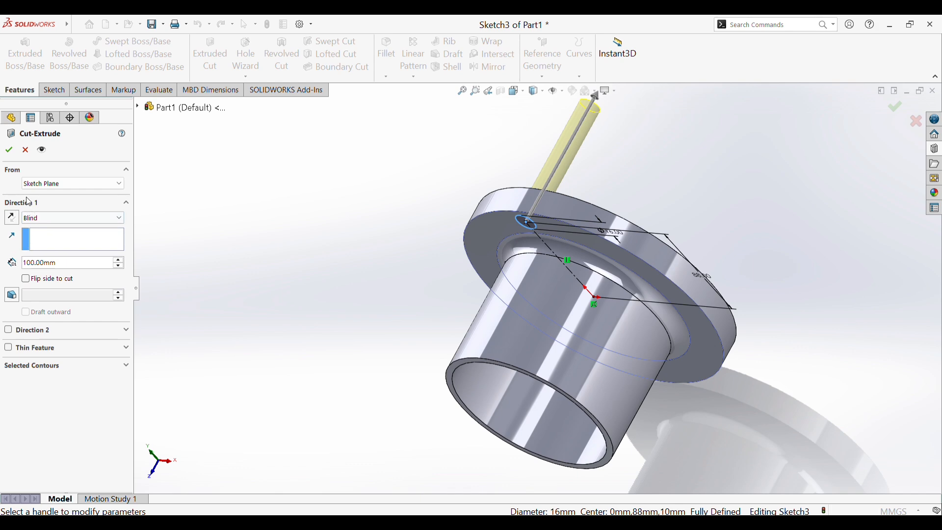
left_click(10, 150)
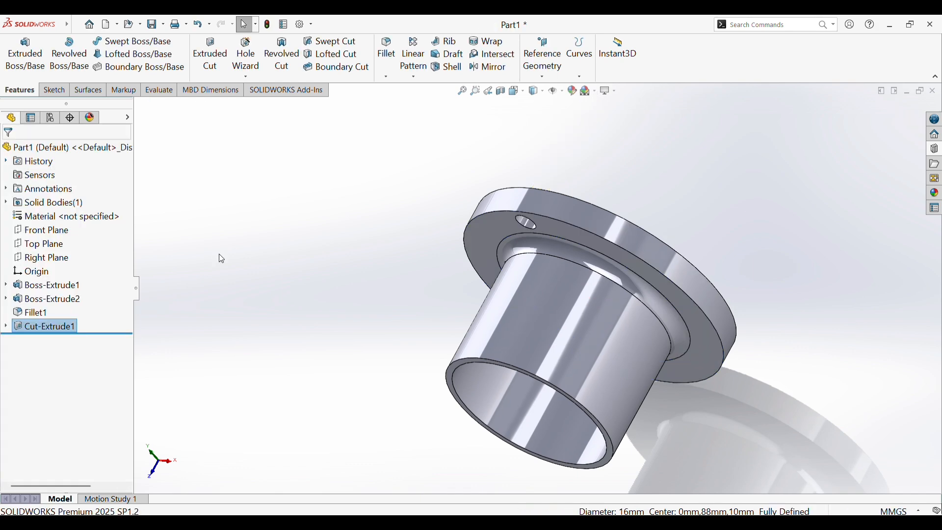
Start a circular pattern of the 16 mm hole around the circular edge where the fillet meets the flange face.
middle_click_drag(219, 256, 517, 209)
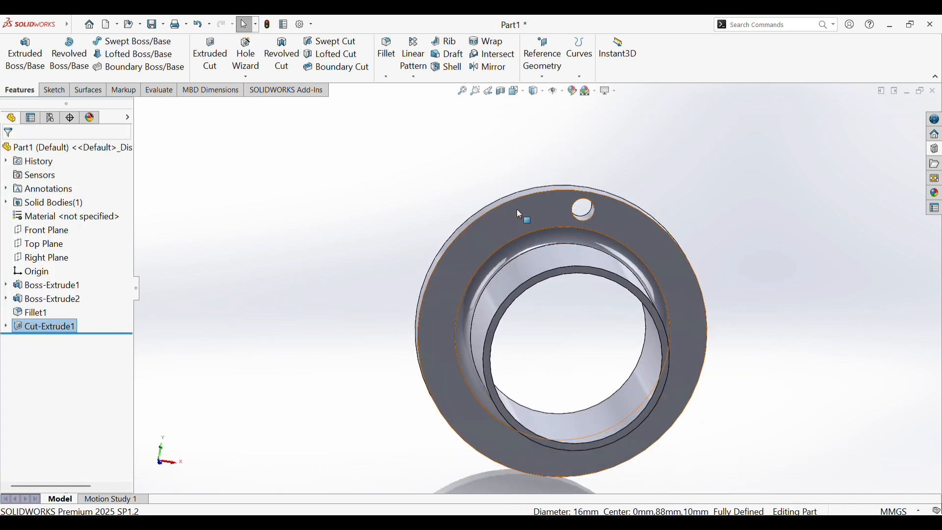
left_click(516, 208)
left_click(606, 178)
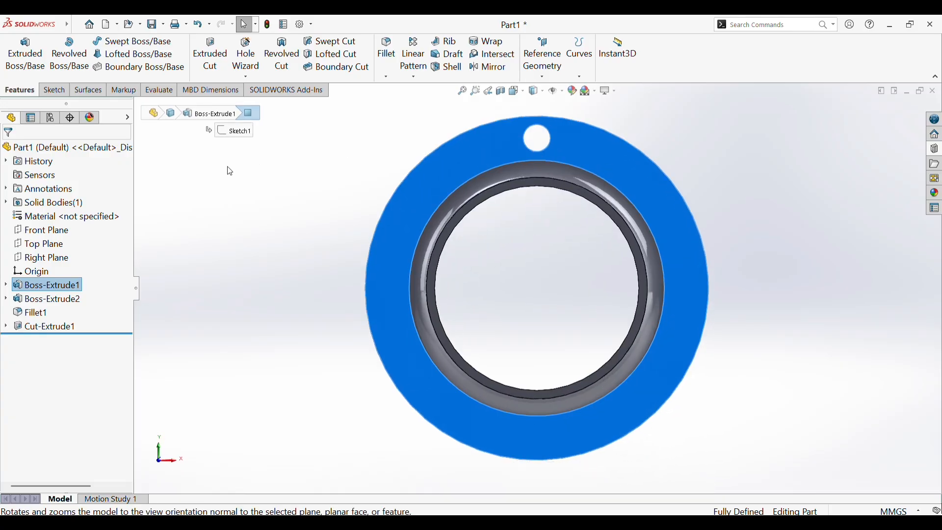
left_click(172, 184)
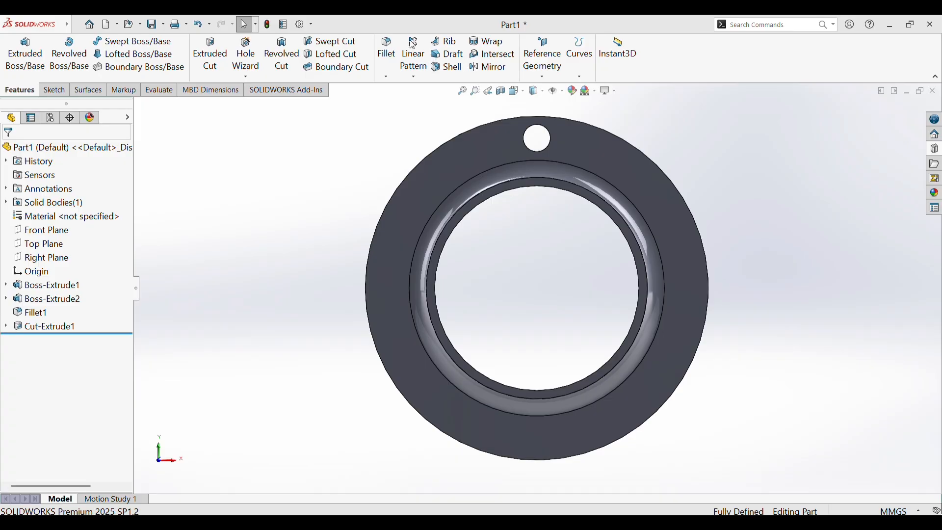
scroll(423, 192, "up", 2)
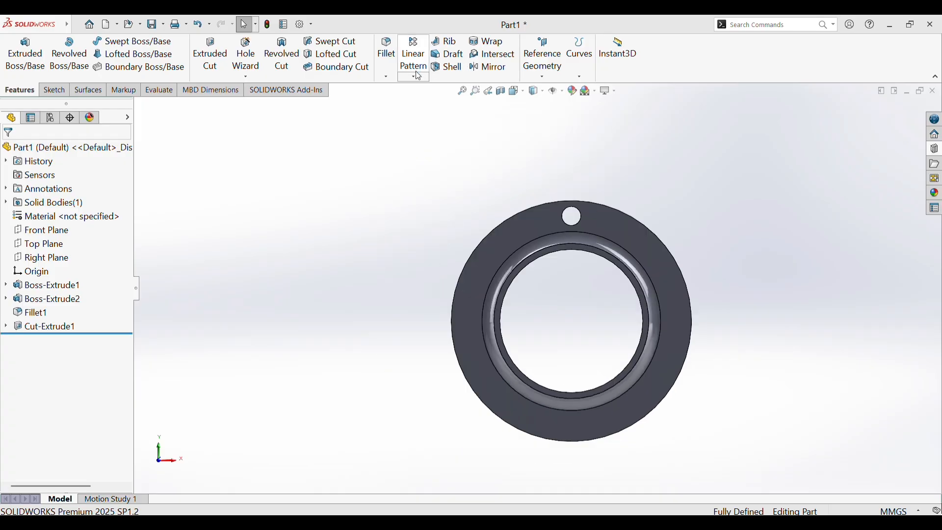
left_click(415, 77)
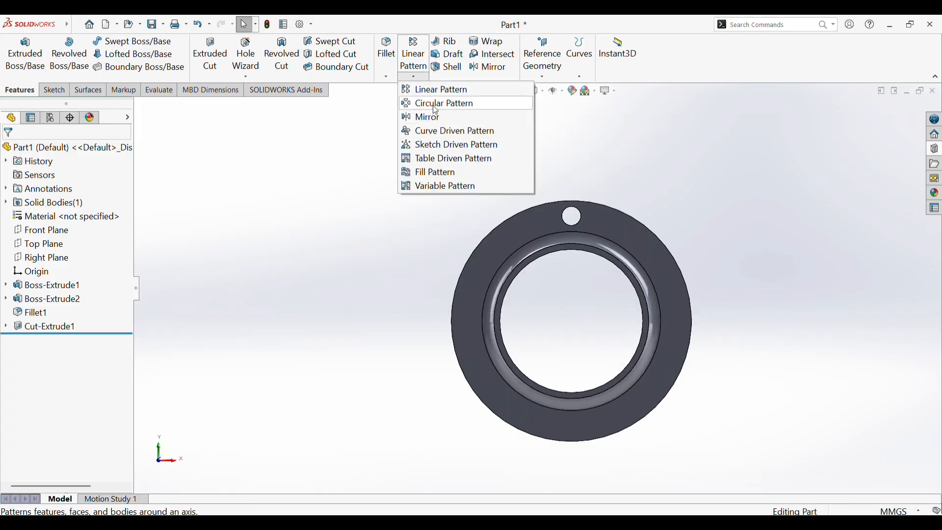
left_click(436, 104)
scroll(589, 267, "down", 2)
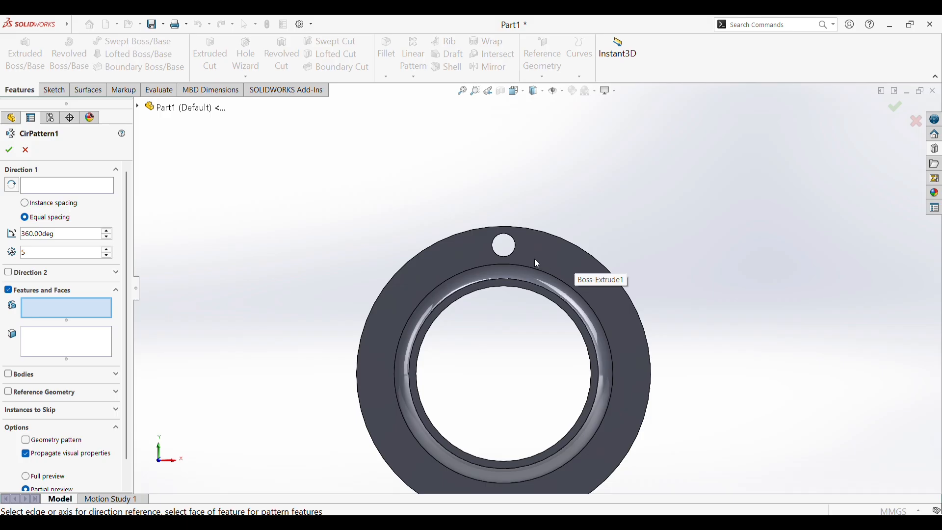
middle_click_drag(534, 258, 527, 258)
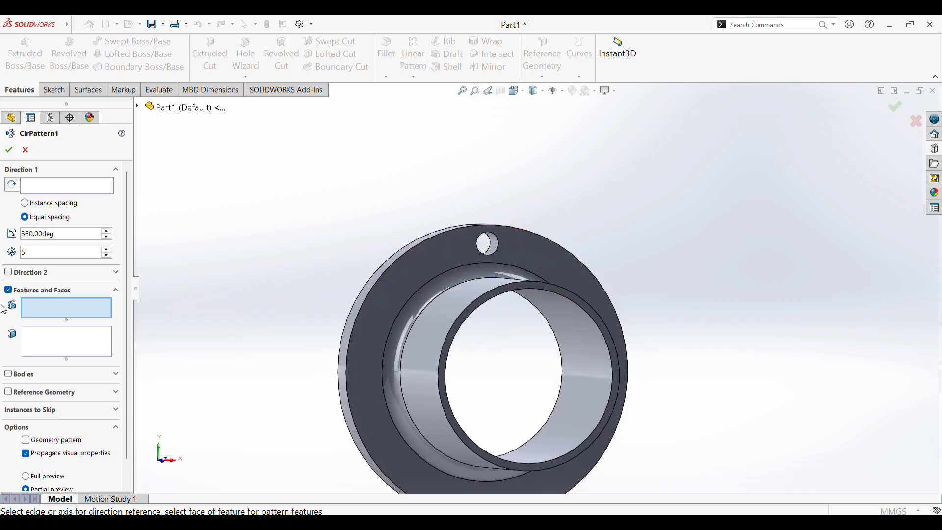
left_click(501, 251)
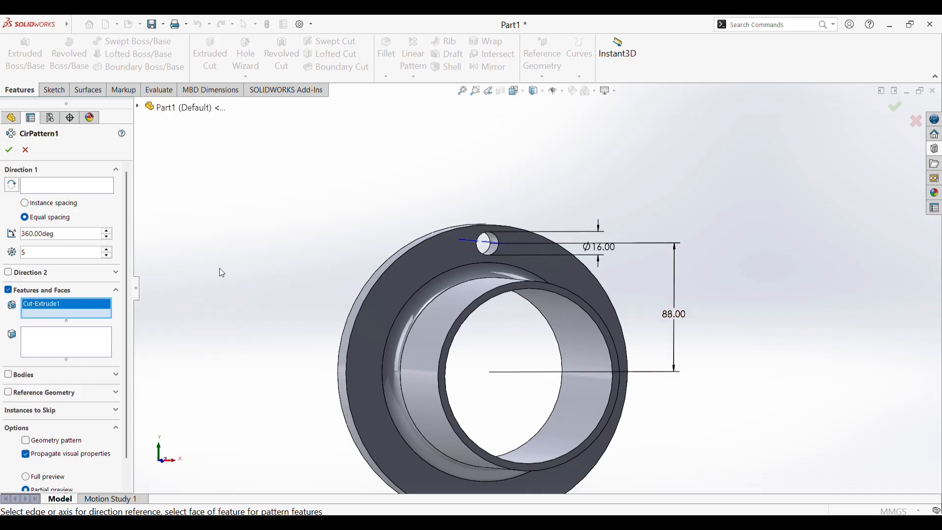
left_click(35, 187)
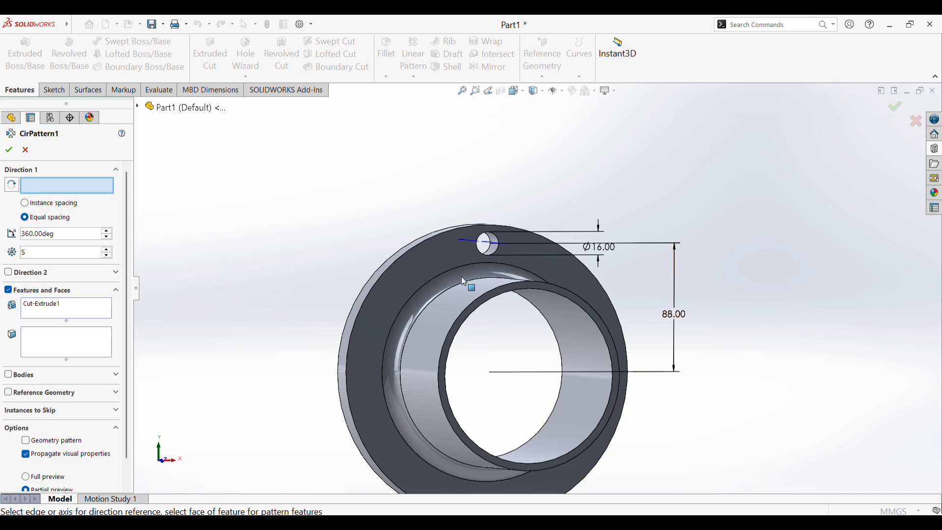
left_click(539, 278)
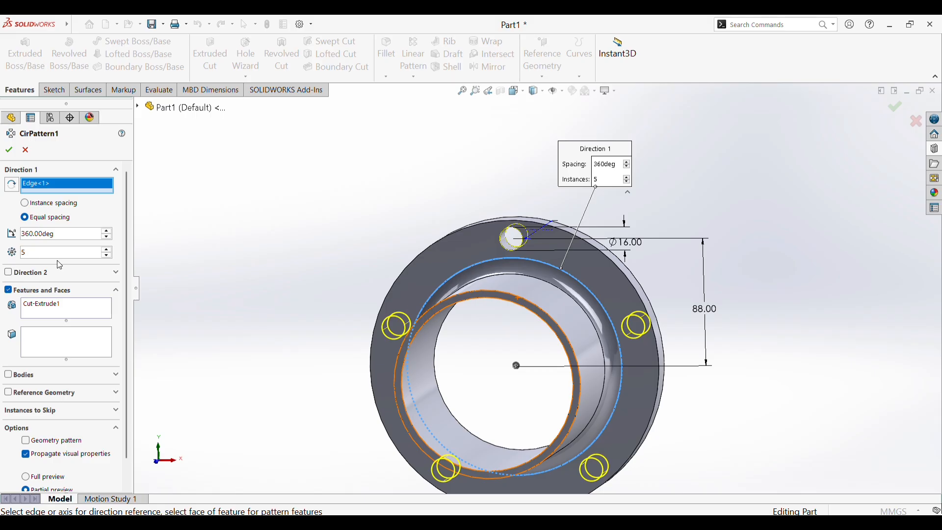
Complete the circular hole pattern with 5 equally spaced instances over 360 degrees.
left_click(108, 256)
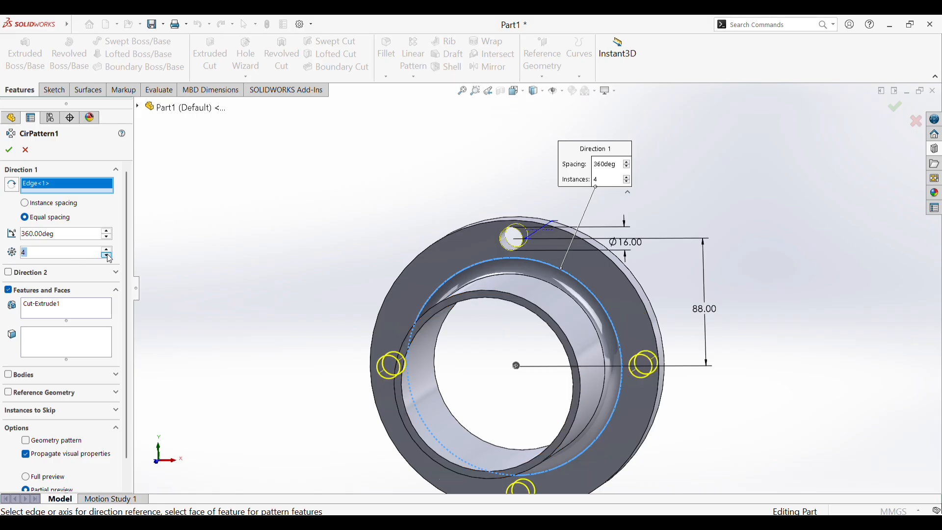
left_click(108, 251)
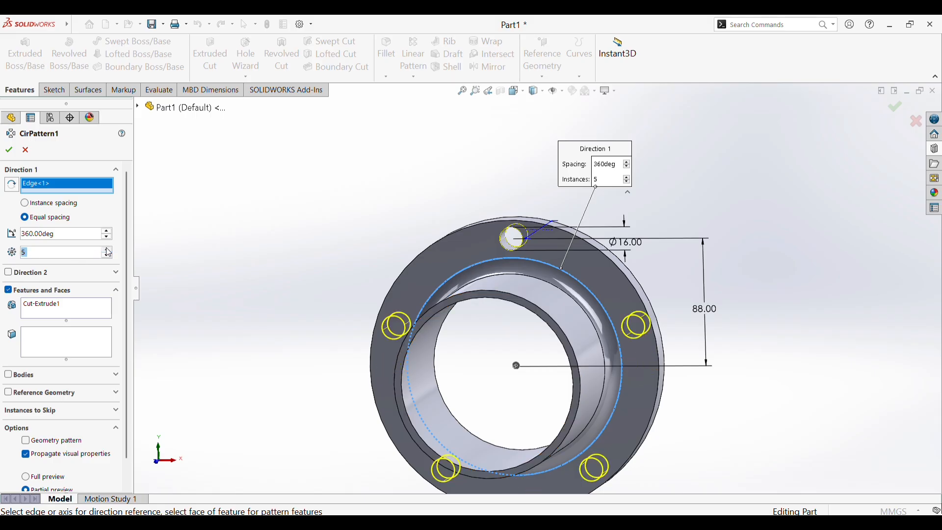
left_click(108, 251)
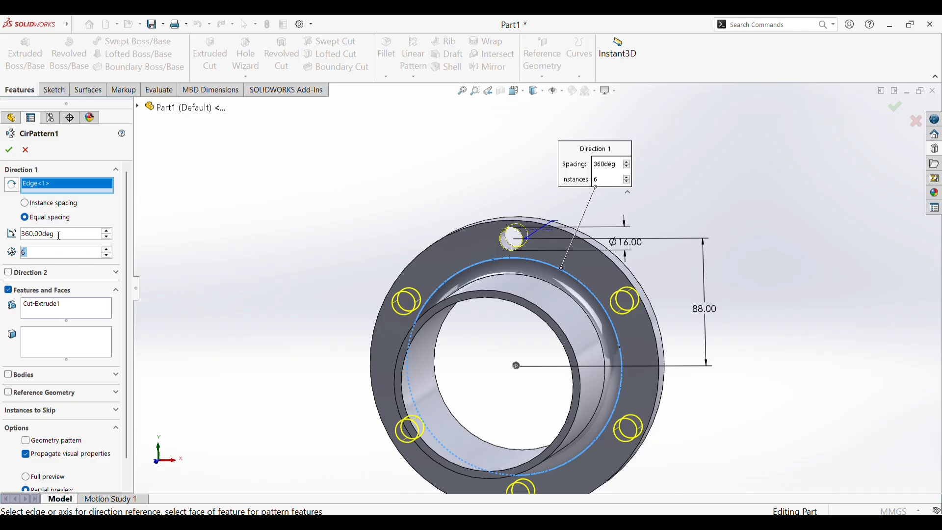
left_click(24, 204)
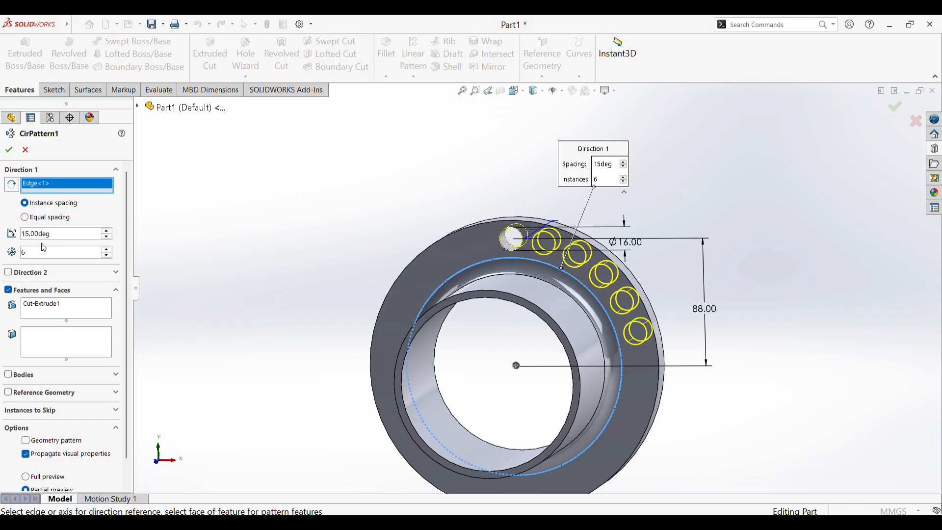
left_click(25, 219)
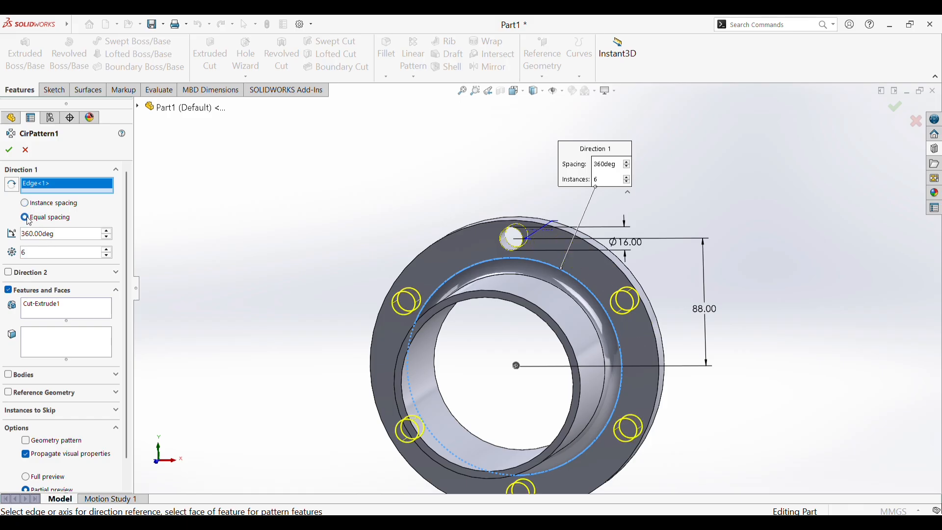
left_click(106, 251)
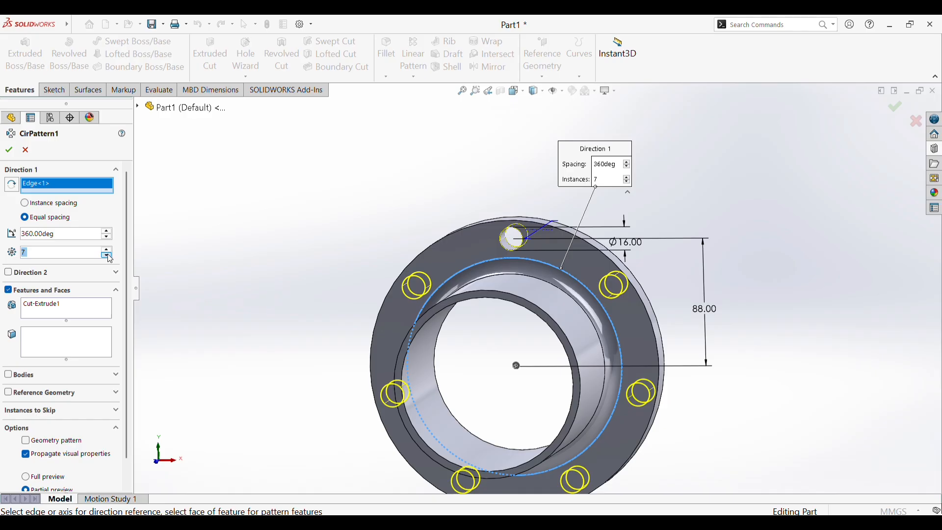
left_click(107, 256)
left_click(107, 256)
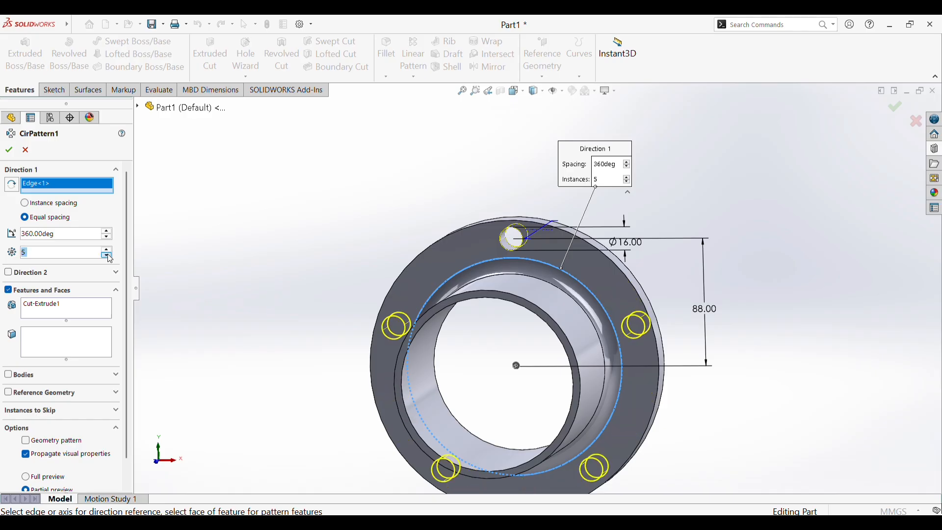
left_click(10, 151)
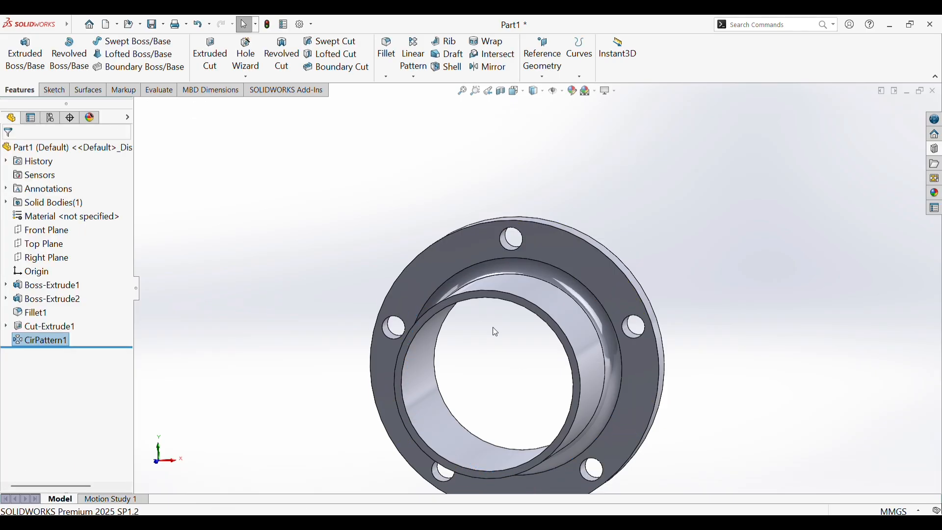
Make a new assembly from the part, saving the part for insertion, and place the flanged tube in it.
middle_click_drag(492, 327, 245, 196)
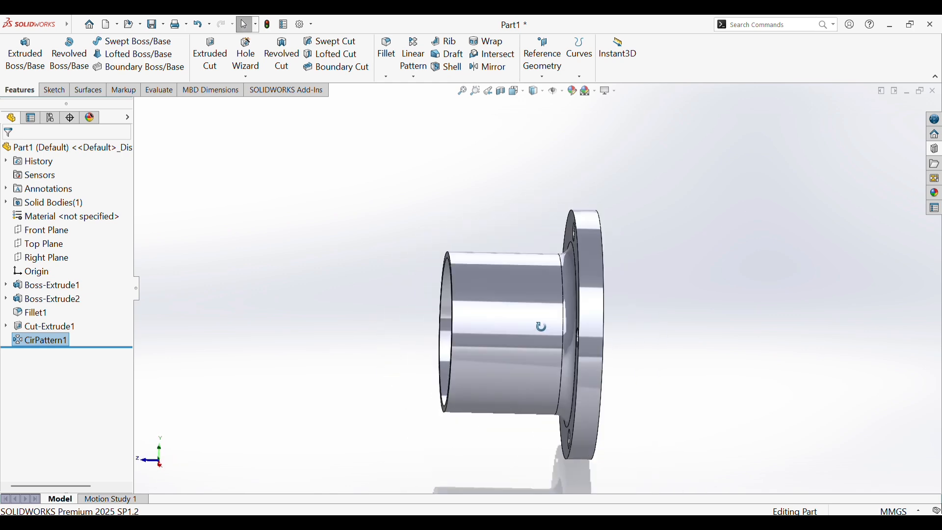
left_click(118, 26)
left_click(127, 68)
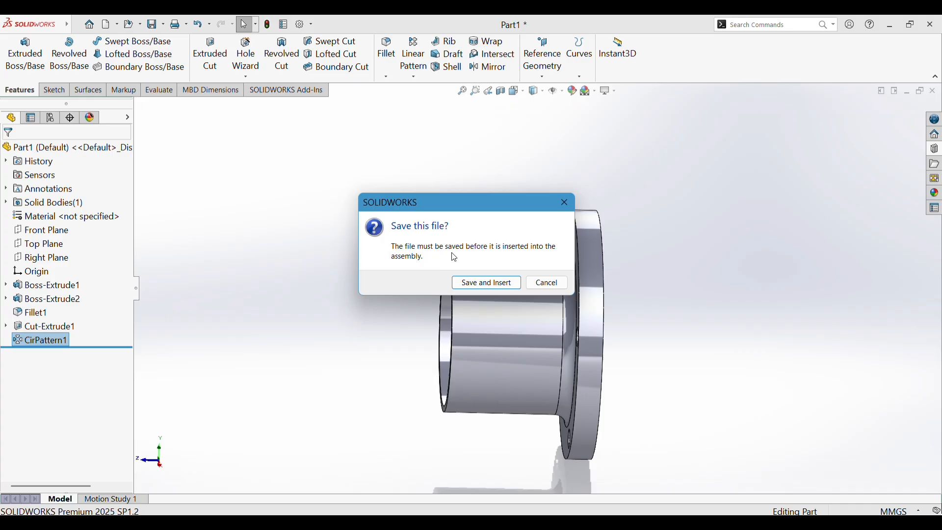
left_click(483, 282)
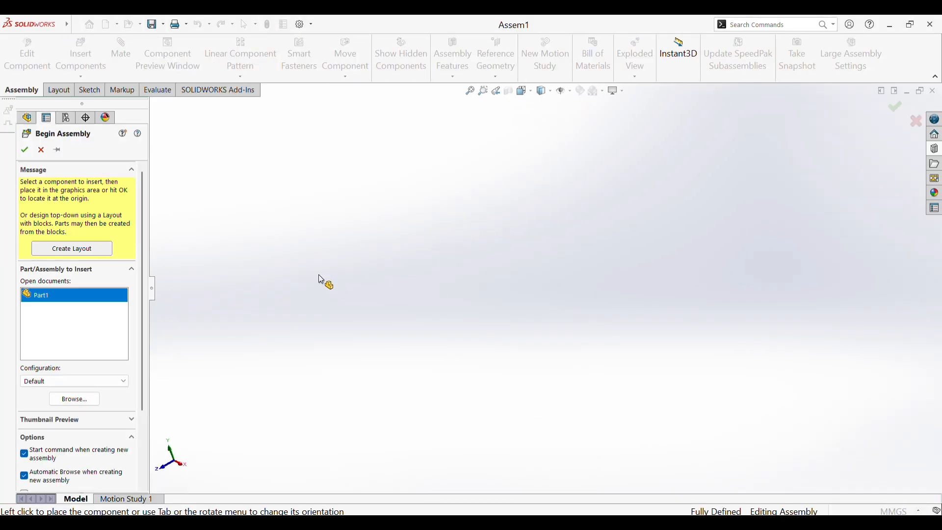
left_click(554, 318)
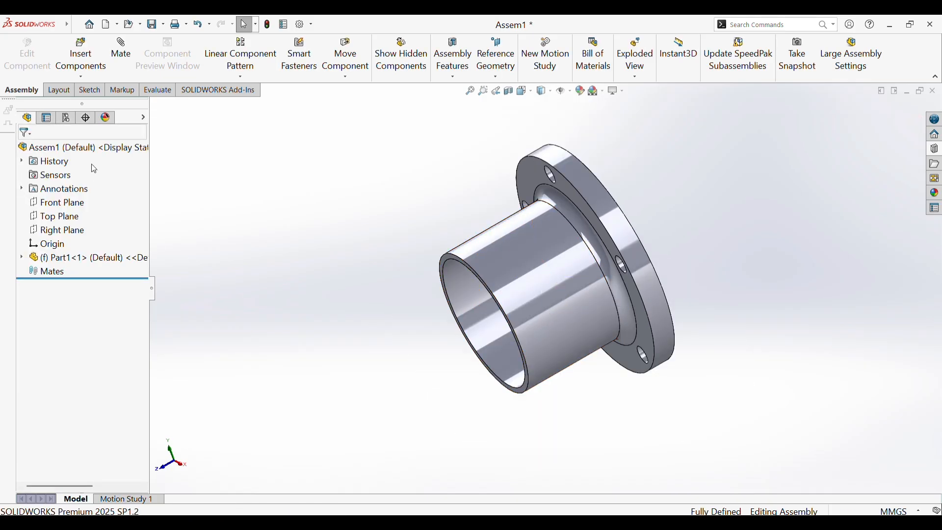
middle_click_drag(574, 307, 564, 275)
scroll(623, 294, "up", 5)
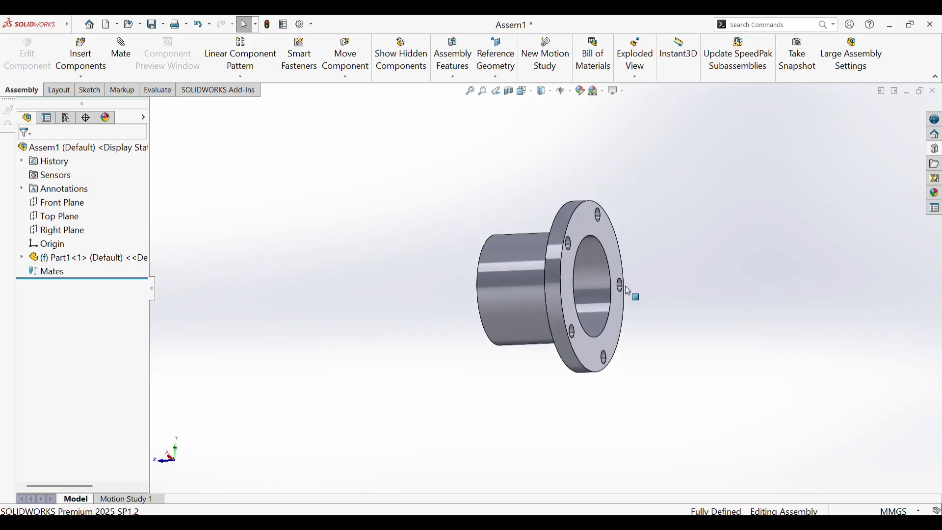
Insert a second copy of Part1 into the assembly and place it beside the first flanged tube.
scroll(585, 330, "down", 5)
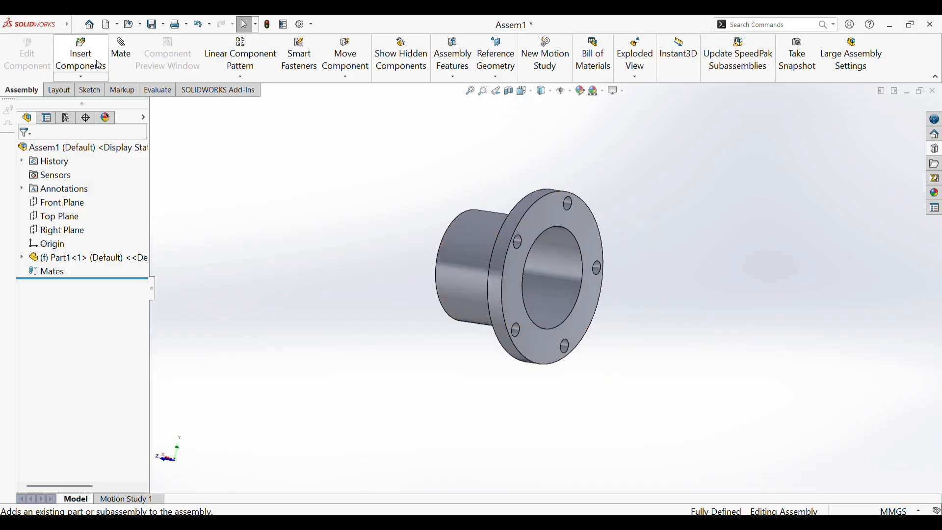
left_click(81, 55)
left_click(54, 288)
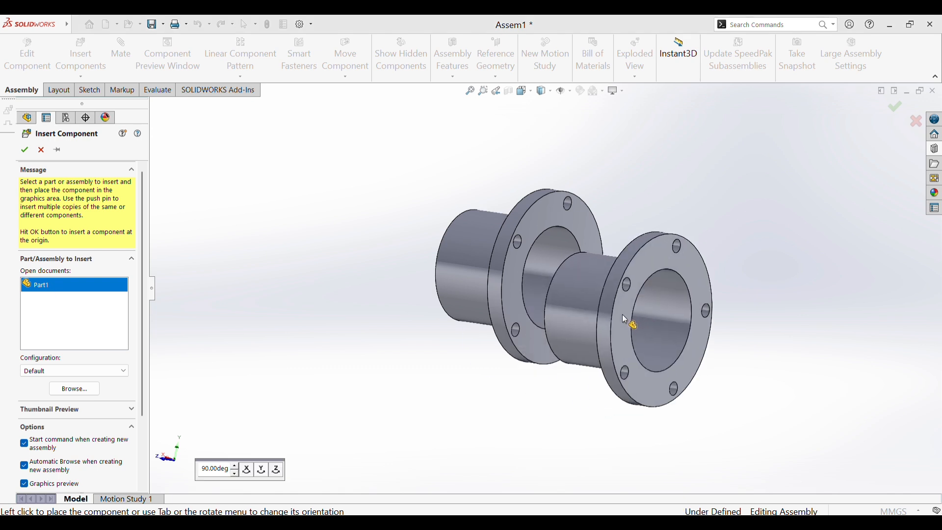
left_click(733, 306)
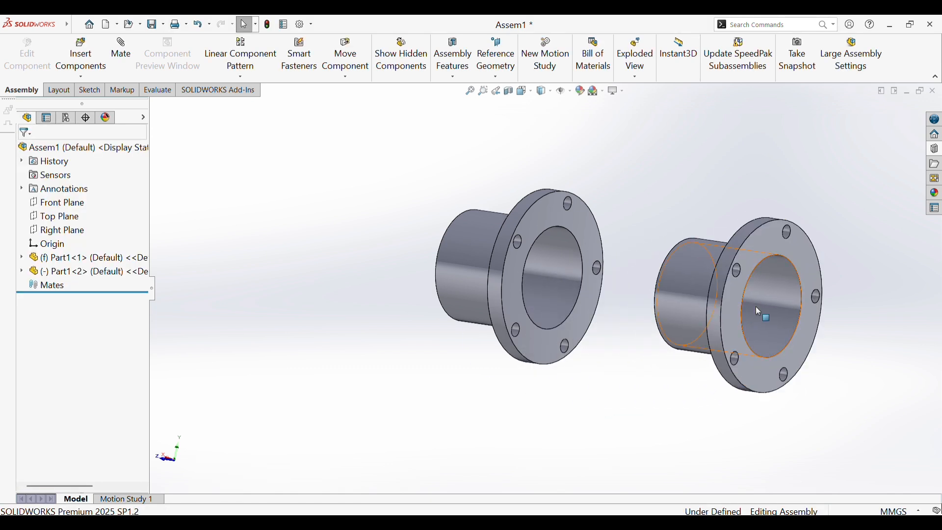
Rotate the second flanged tube freely with Rotate Component until its flange faces the first tube's flange.
middle_click_drag(733, 305, 763, 306)
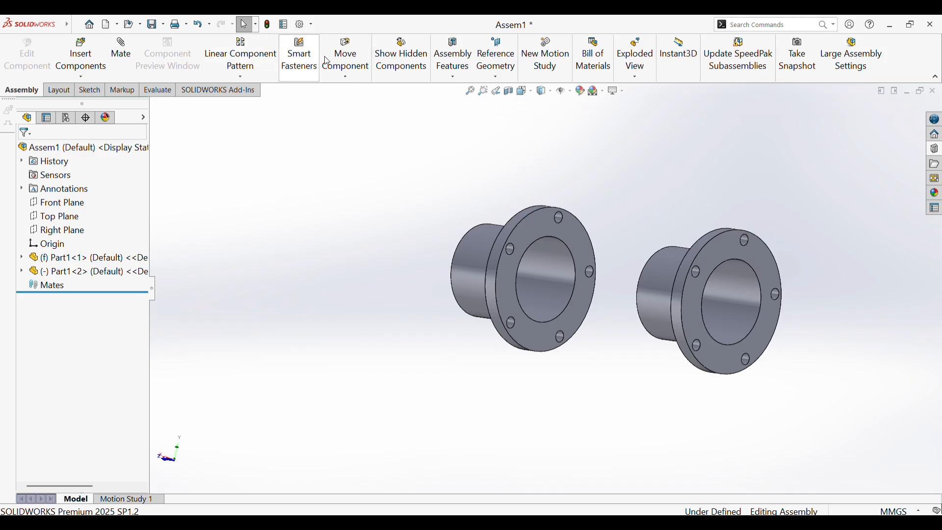
left_click(352, 77)
left_click(373, 103)
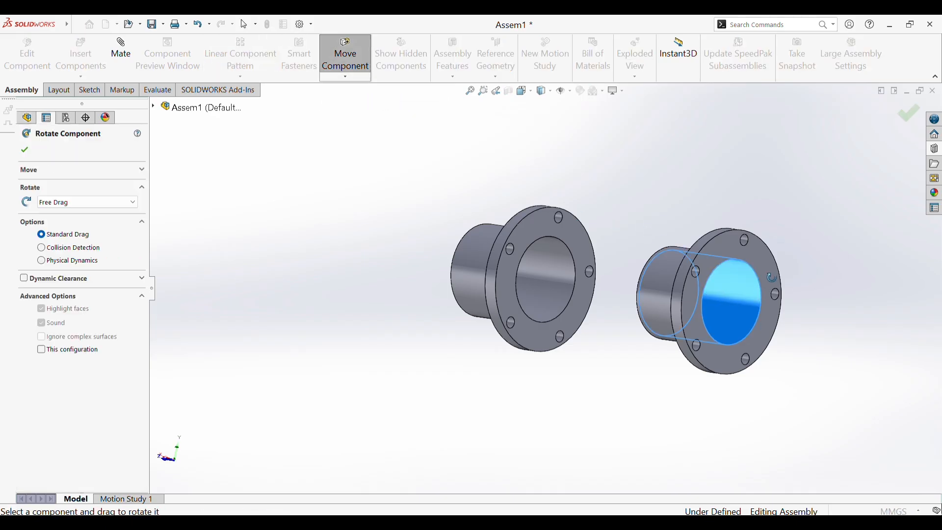
left_click_drag(775, 279, 833, 158)
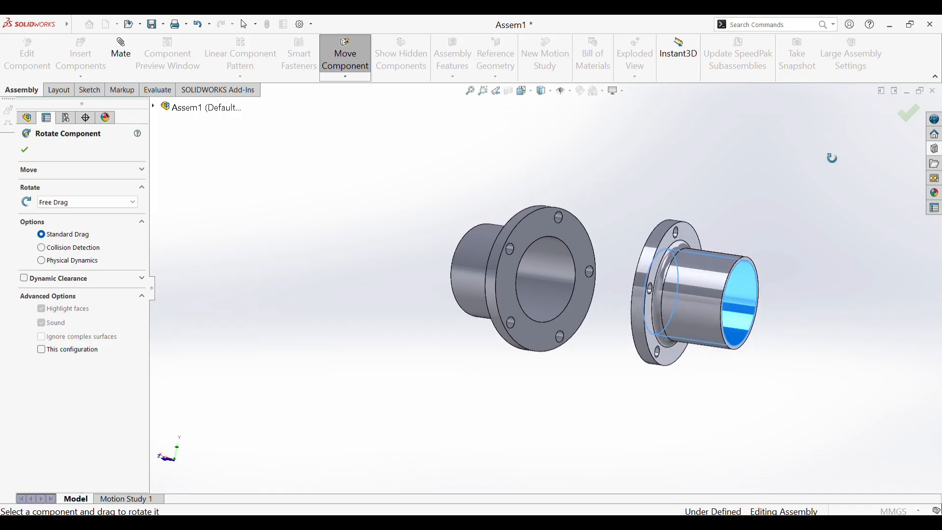
left_click(906, 117)
Add a coincident mate between the flat flange faces of the two tubes.
middle_click_drag(613, 273, 679, 298)
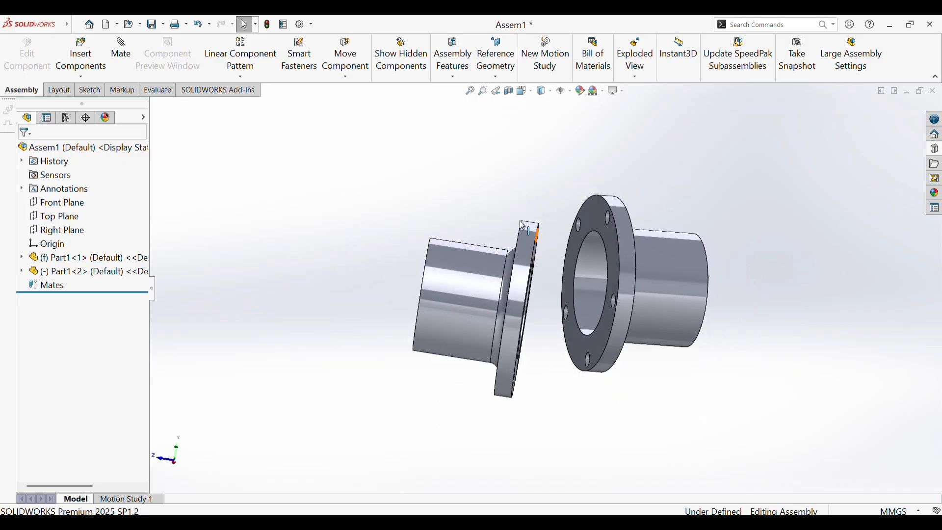
middle_click_drag(511, 295, 605, 249)
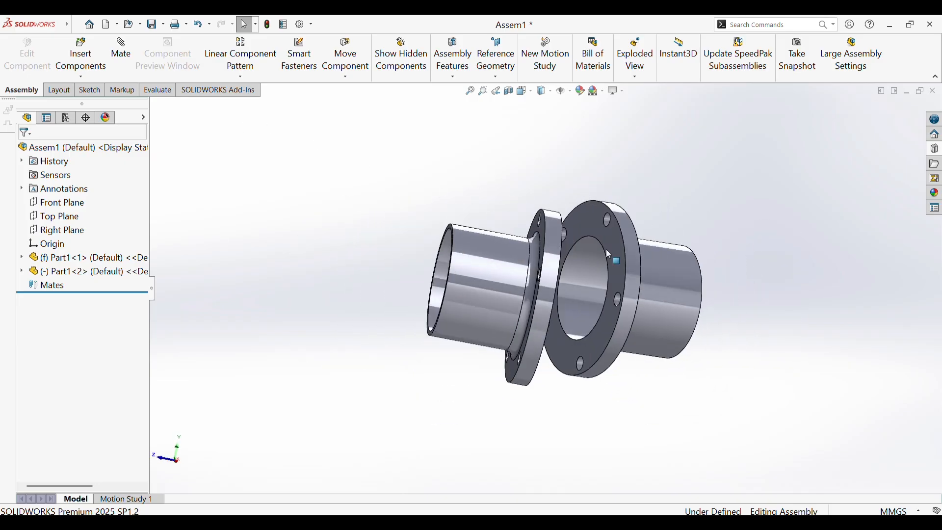
left_click(620, 241)
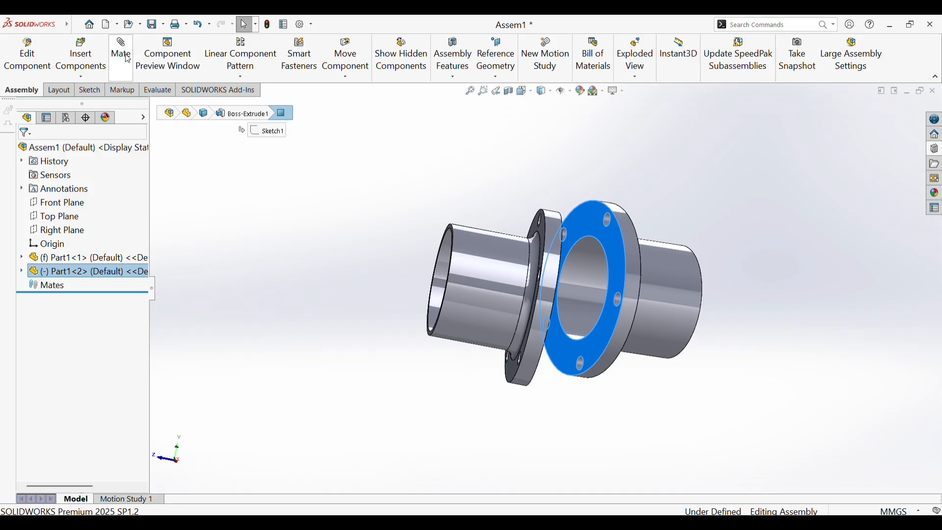
middle_click_drag(697, 257, 617, 282)
left_click(503, 243)
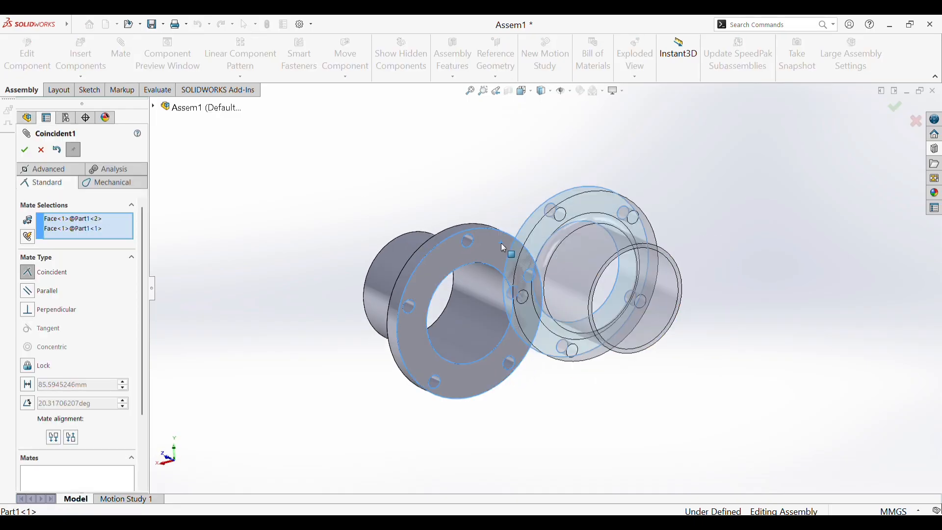
left_click(73, 150)
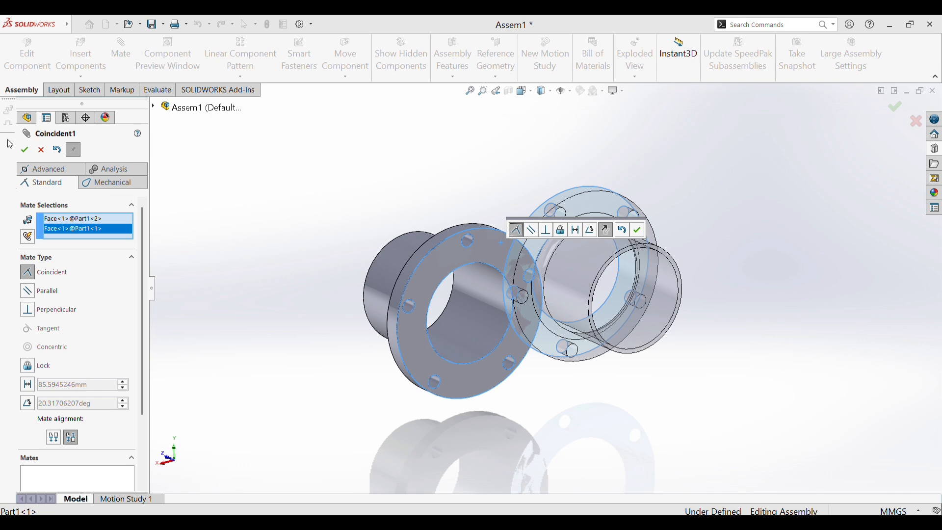
left_click(24, 150)
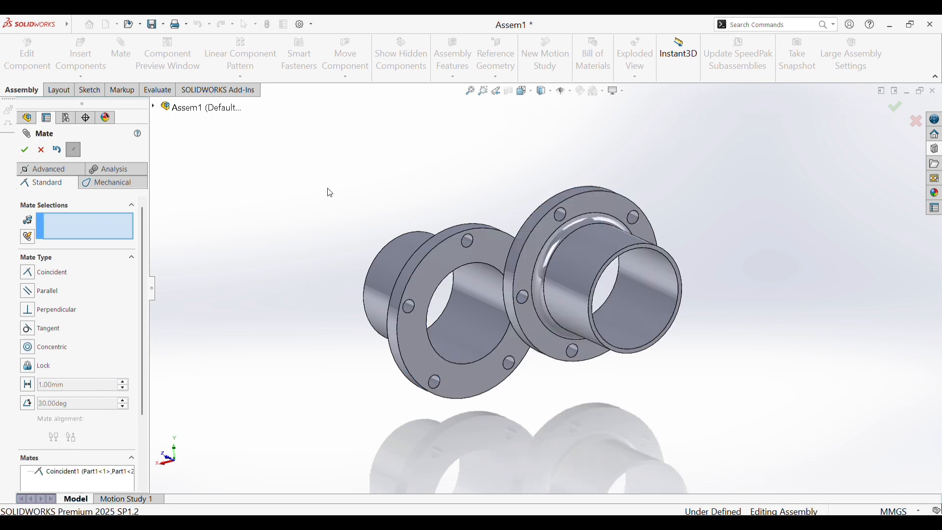
Add a coincident mate between a bolt hole's inner face on the fixed tube and a bolt hole's circular edge on the second tube.
scroll(473, 247, "up", 2)
scroll(604, 346, "down", 5)
scroll(604, 349, "down", 2)
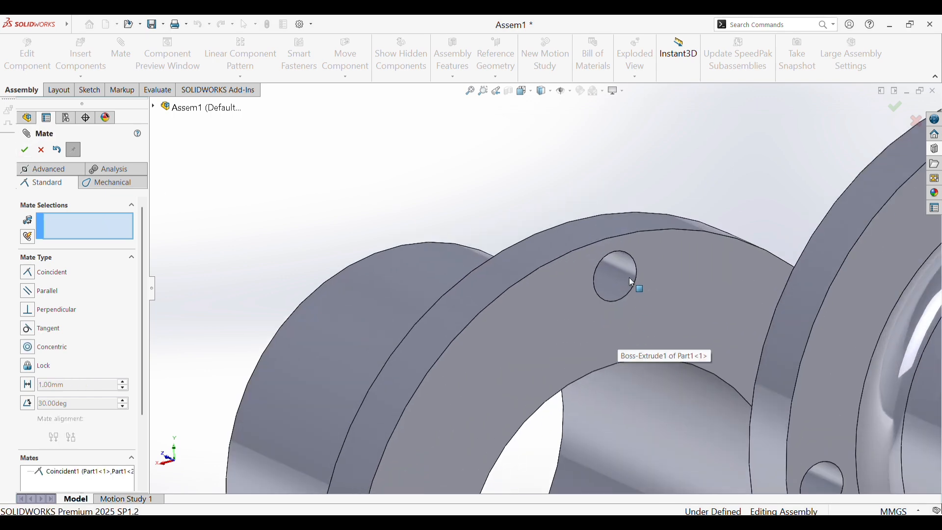
left_click(637, 286)
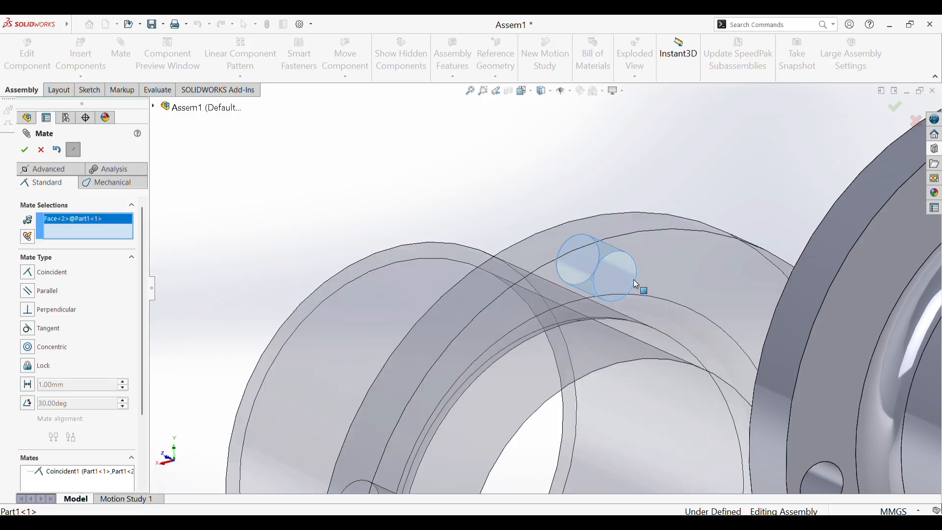
scroll(636, 284, "up", 3)
scroll(790, 216, "down", 4)
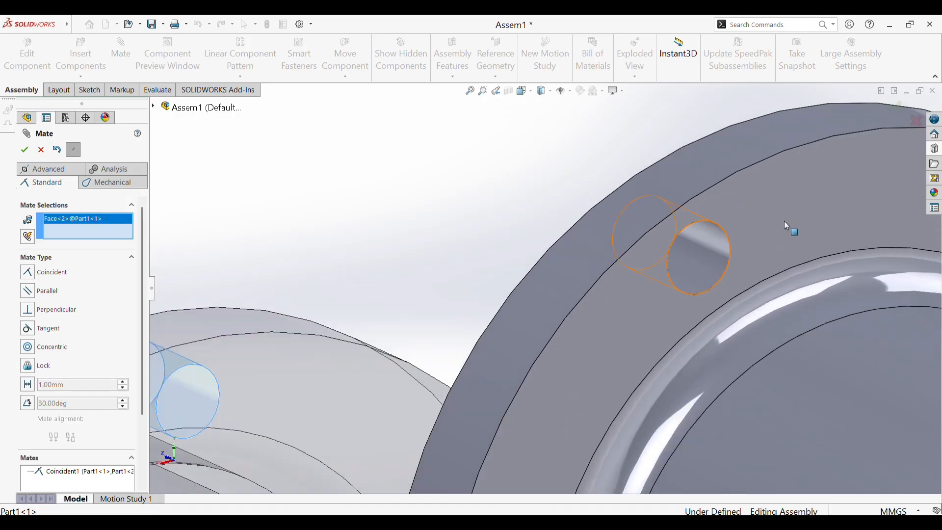
scroll(684, 240, "down", 3)
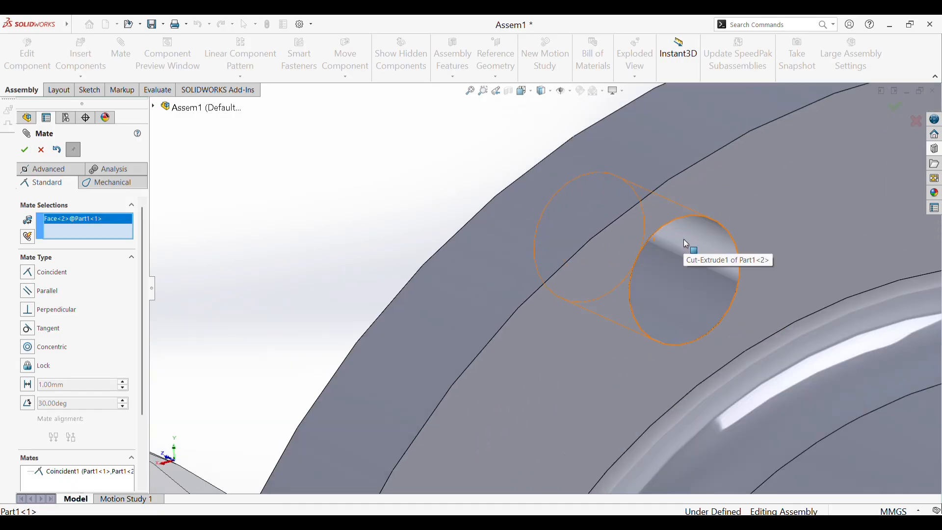
middle_click_drag(684, 239, 659, 234)
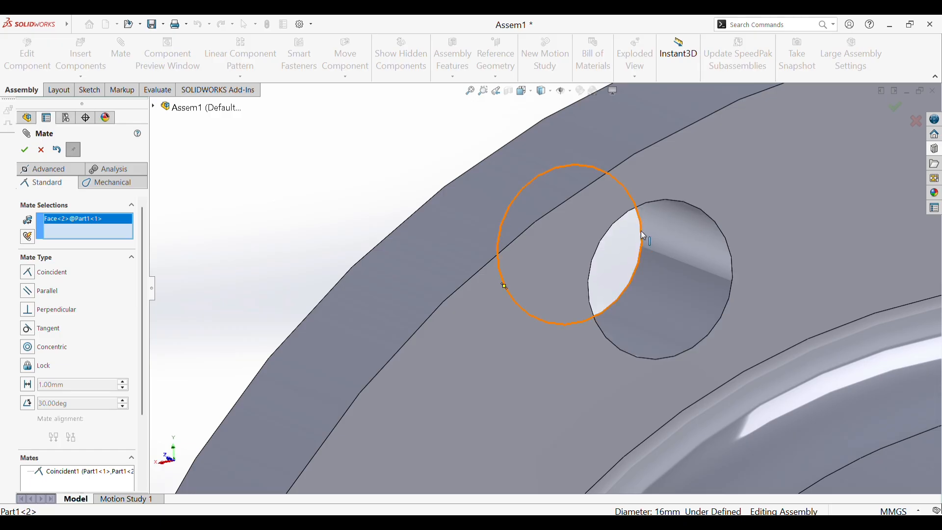
left_click(641, 231)
scroll(638, 231, "up", 10)
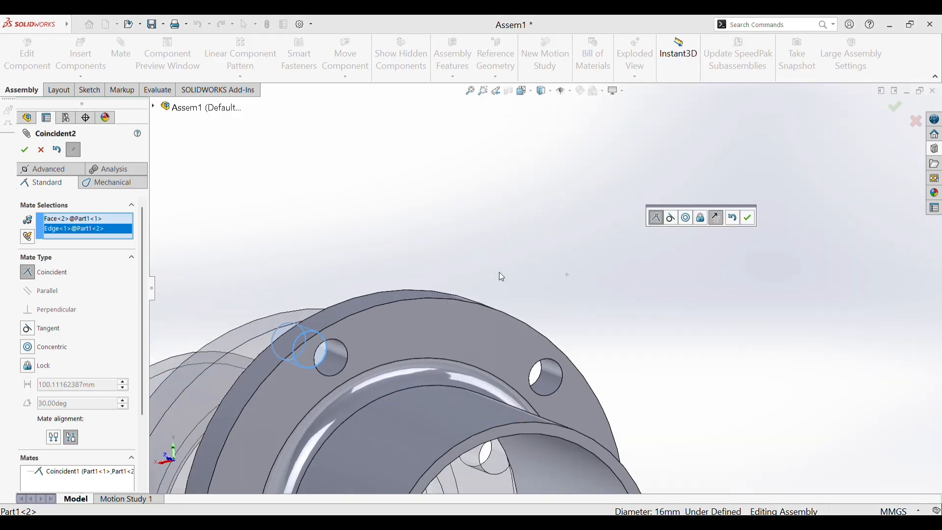
middle_click_drag(331, 299, 3, 220)
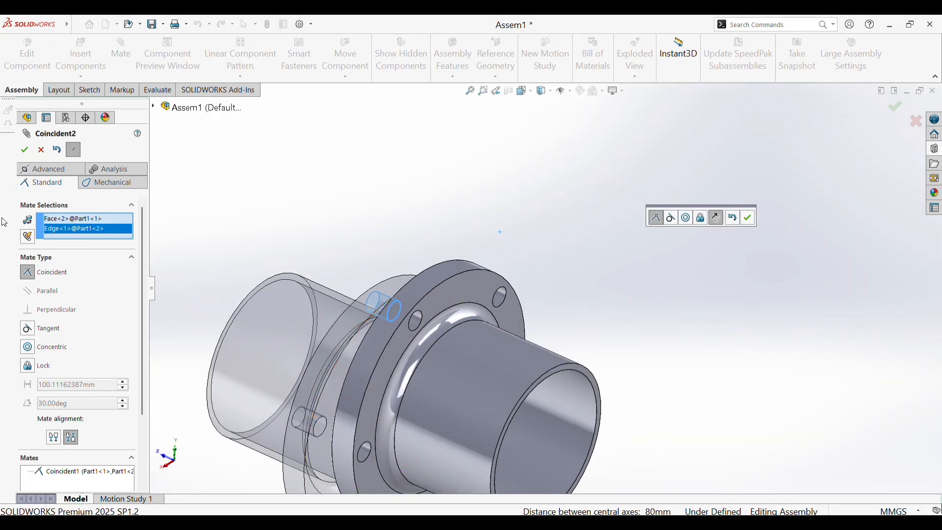
left_click(24, 149)
Add a concentric mate between the outer cylindrical faces of the two flanges and finish mating.
scroll(314, 368, "down", 4)
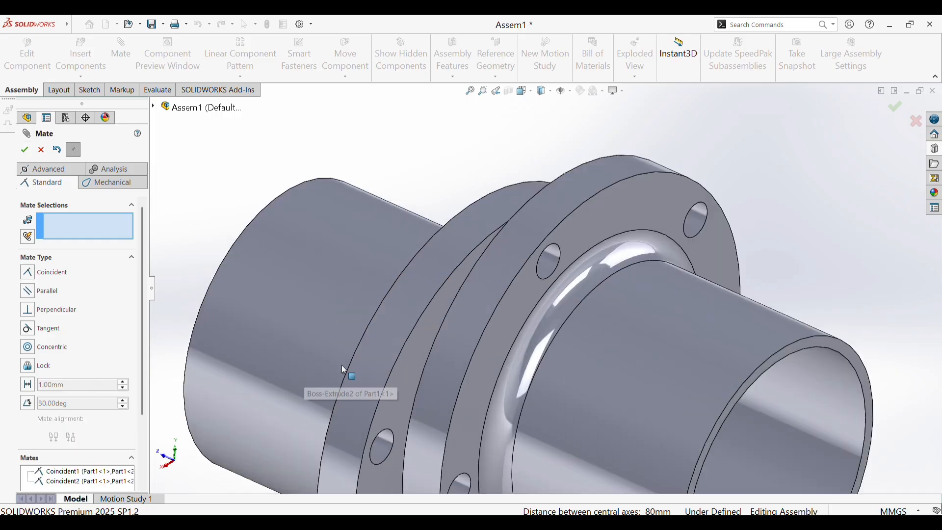
left_click(370, 355)
left_click(444, 374)
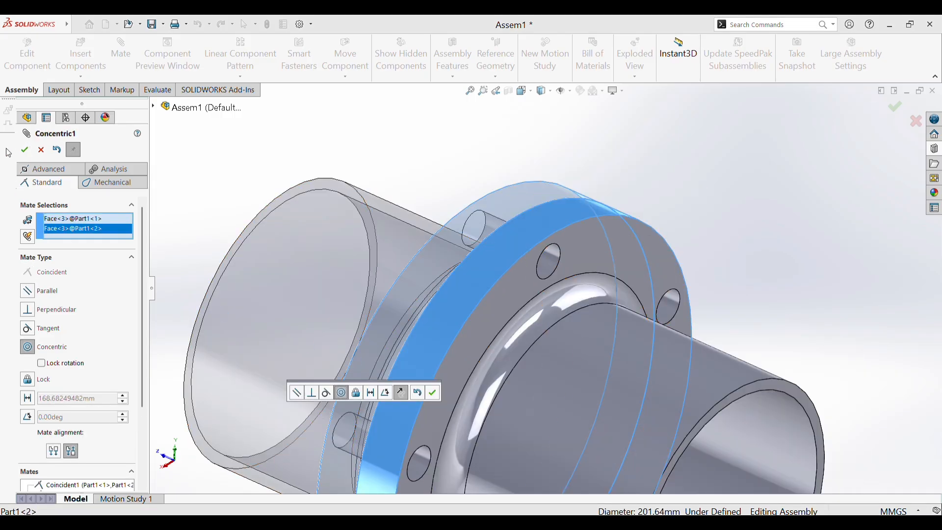
left_click(25, 150)
scroll(396, 357, "up", 5)
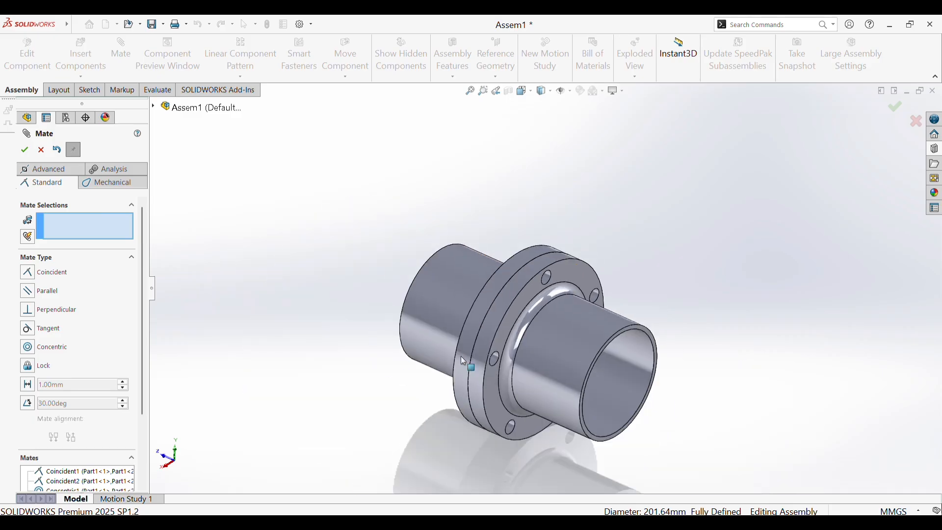
middle_click_drag(466, 364, 720, 329)
scroll(497, 388, "down", 5)
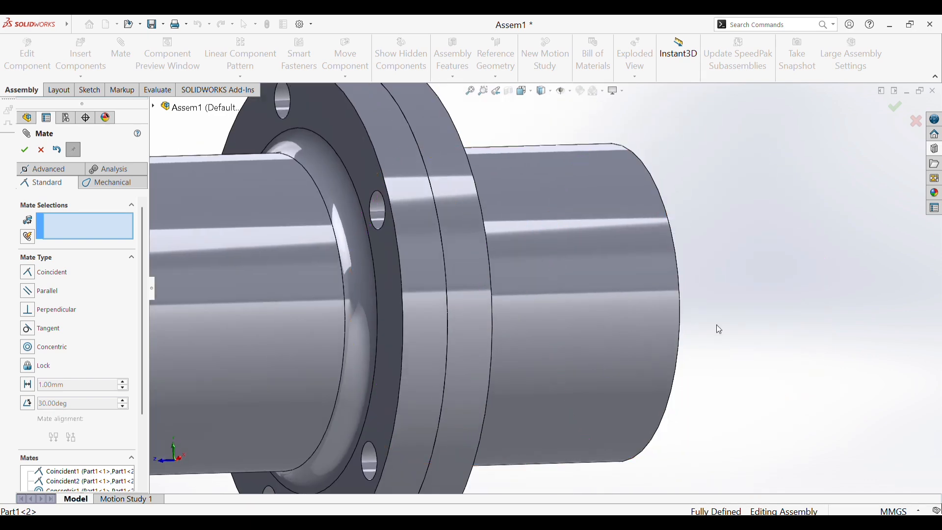
left_click(897, 107)
middle_click_drag(579, 249, 559, 277)
scroll(601, 243, "up", 5)
scroll(561, 279, "down", 5)
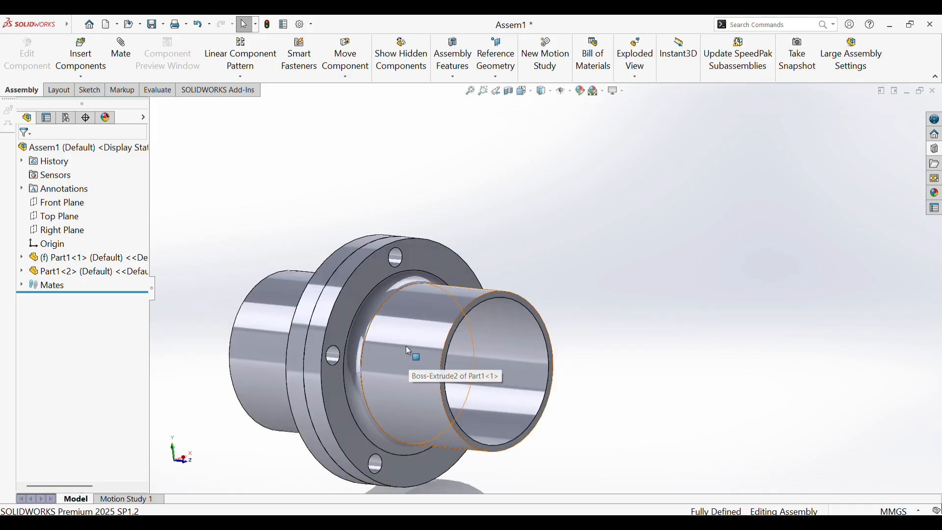
middle_click_drag(405, 345, 564, 258)
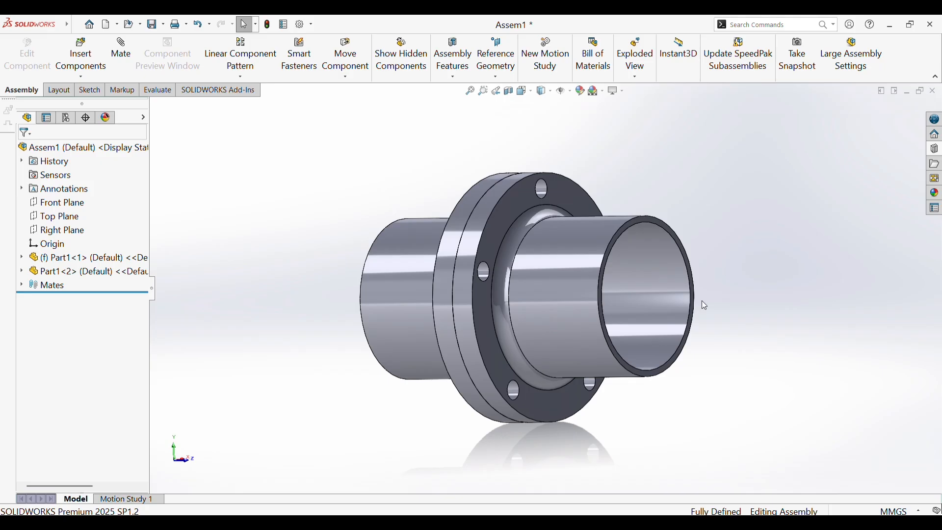
Activate the Toolbox add-in from the Design Library.
left_click(935, 148)
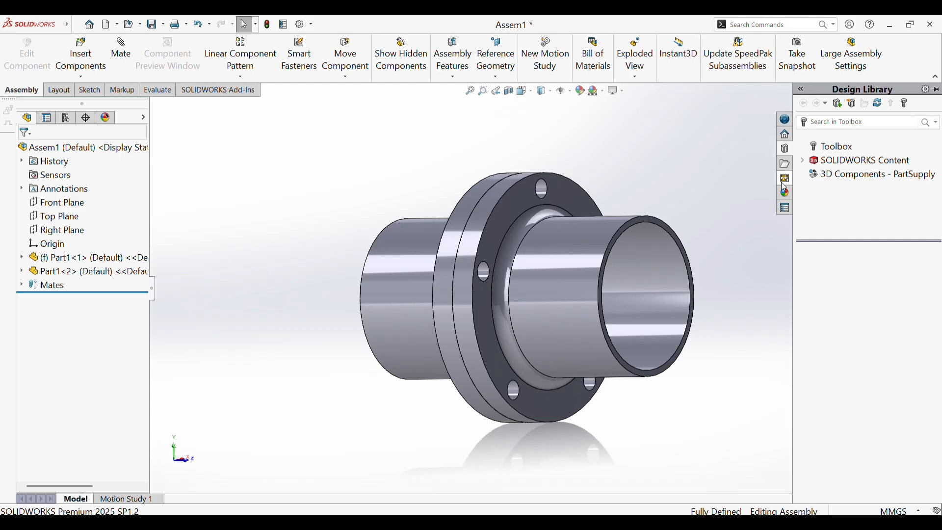
left_click(815, 146)
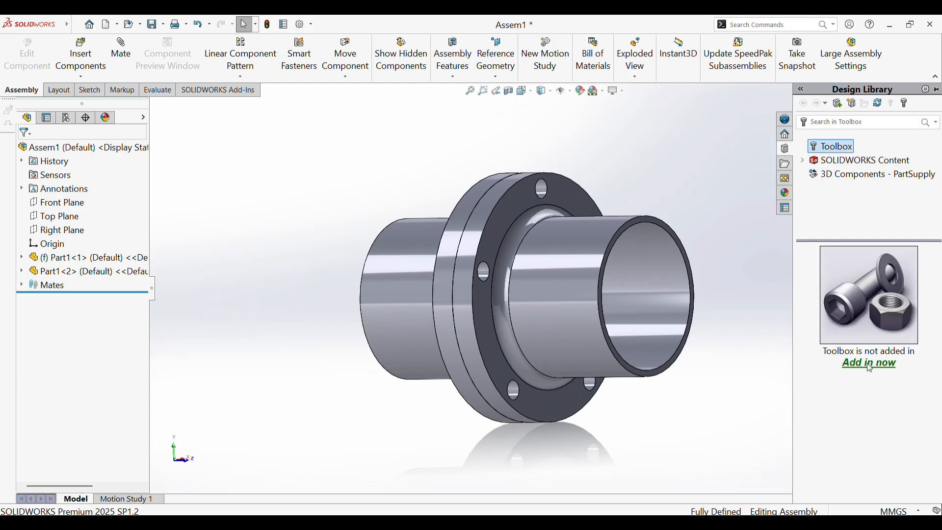
left_click(872, 365)
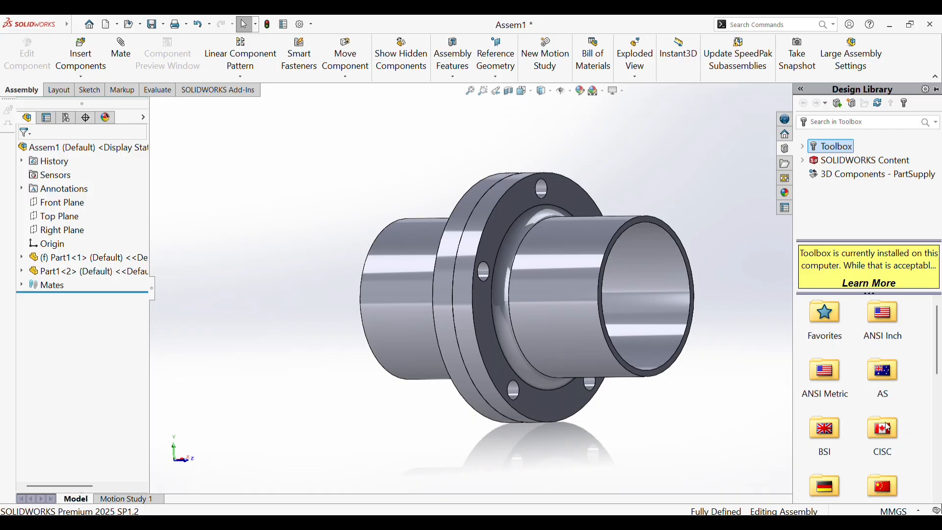
Browse the Toolbox to the ISO standard's Bolts and Screws and open the Hex Bolts - Structural category.
scroll(879, 413, "down", 3)
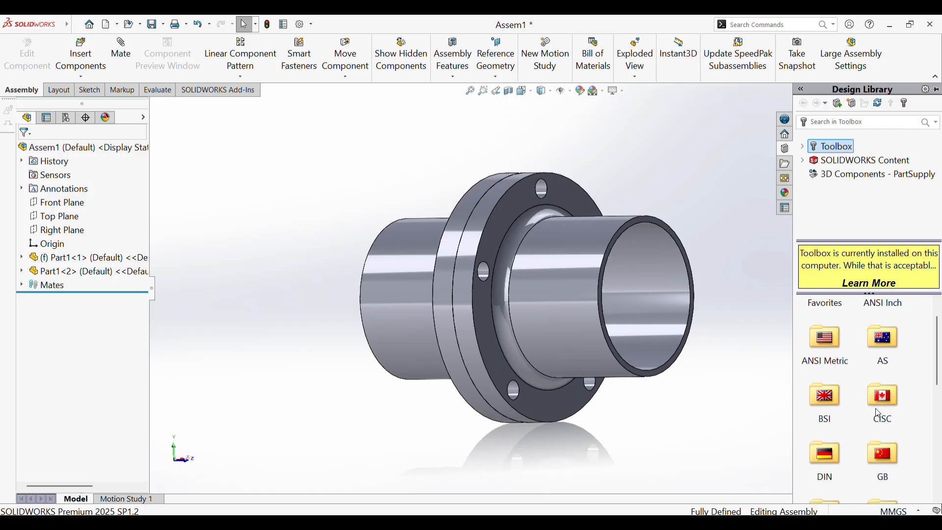
scroll(879, 414, "down", 3)
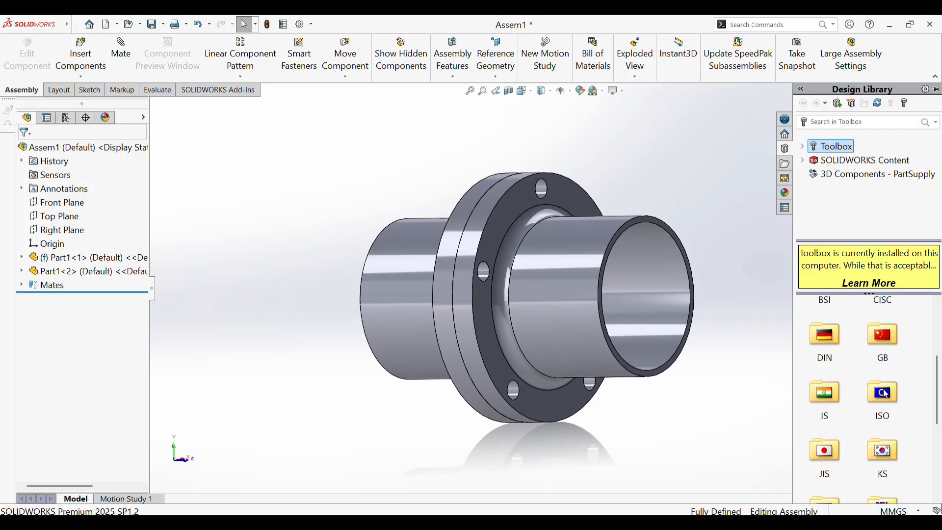
double_click(883, 397)
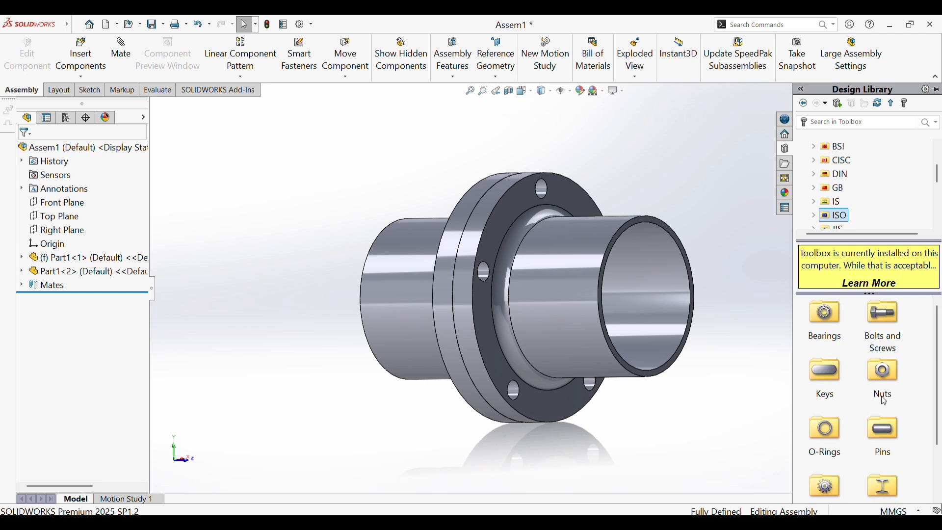
left_click(816, 217)
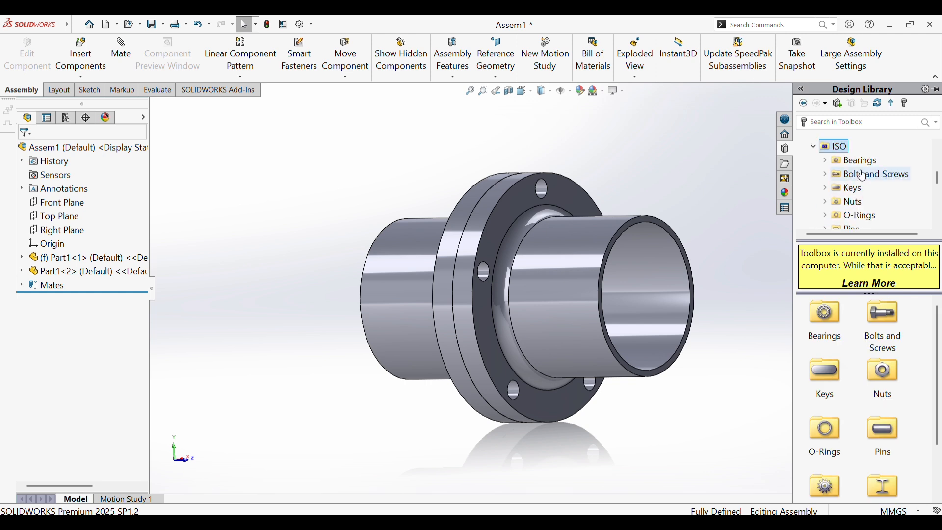
left_click(849, 182)
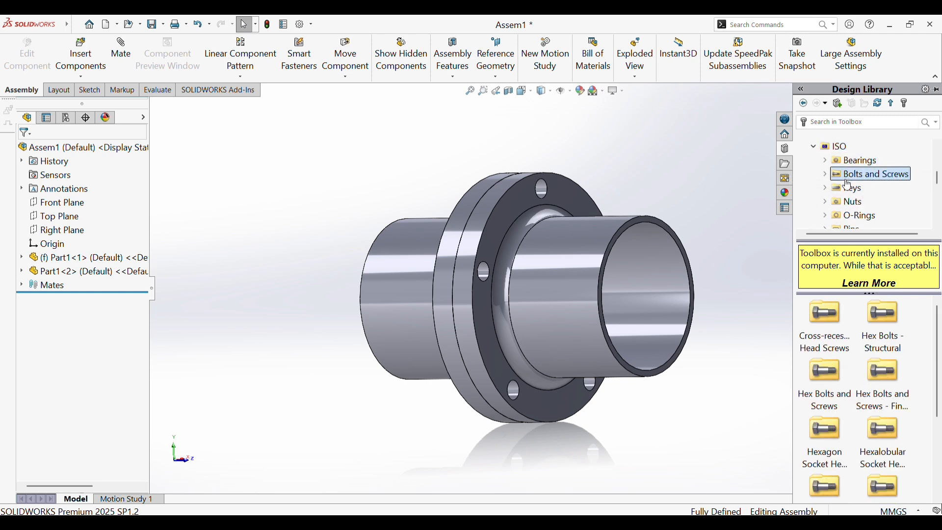
left_click(883, 314)
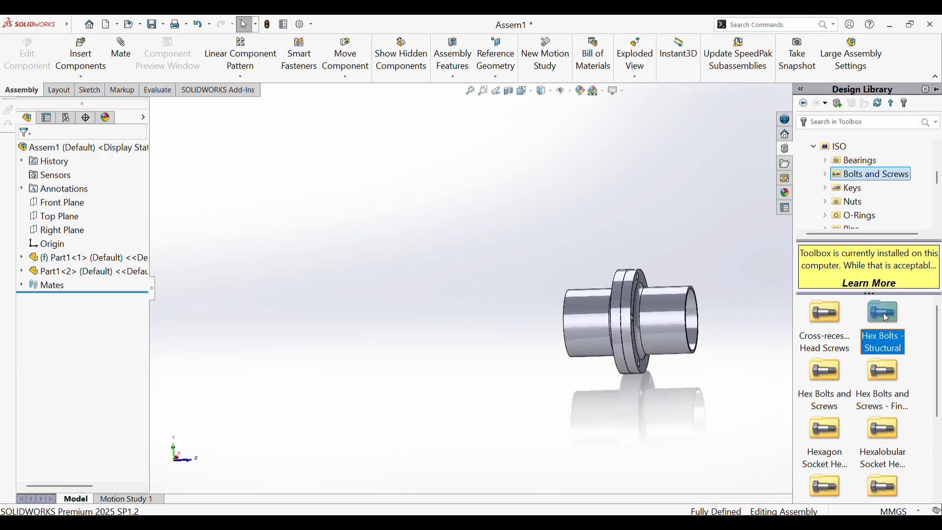
double_click(883, 313)
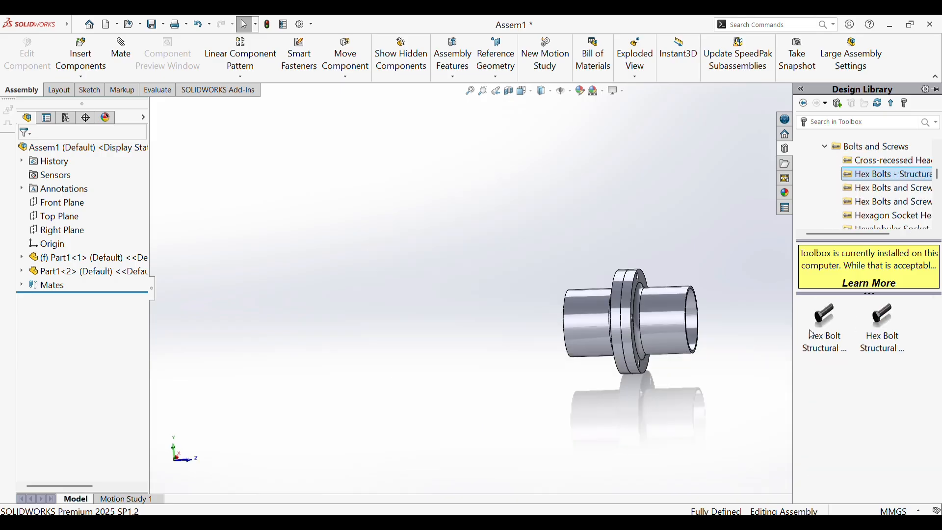
Return to the ISO Bolts and Screws folder in the Toolbox and open the Hex Bolts and Screws category.
mouse_move(874, 333)
left_click(827, 147)
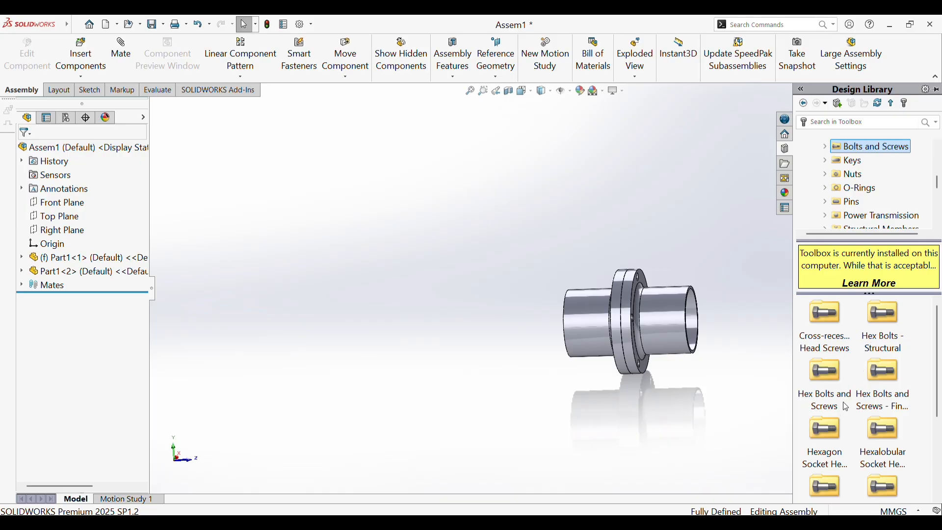
scroll(852, 428, "down", 1)
scroll(852, 428, "up", 1)
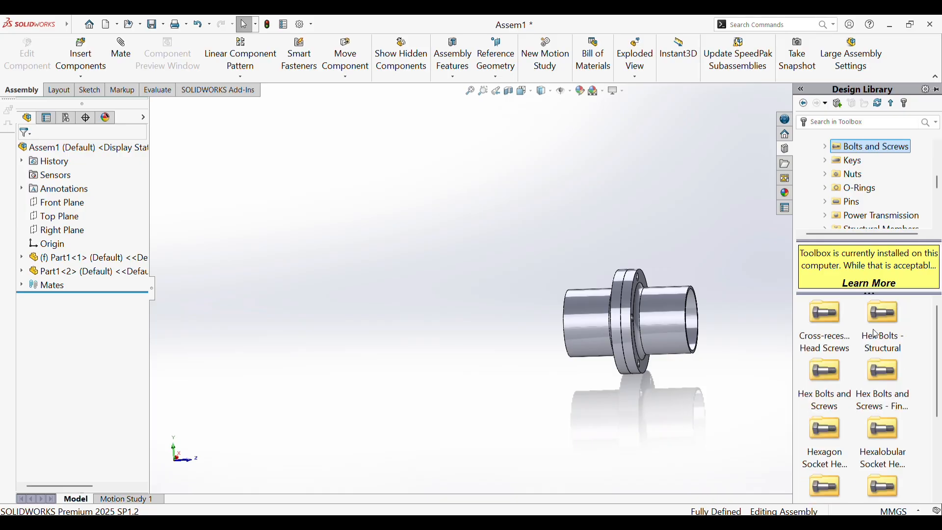
double_click(889, 379)
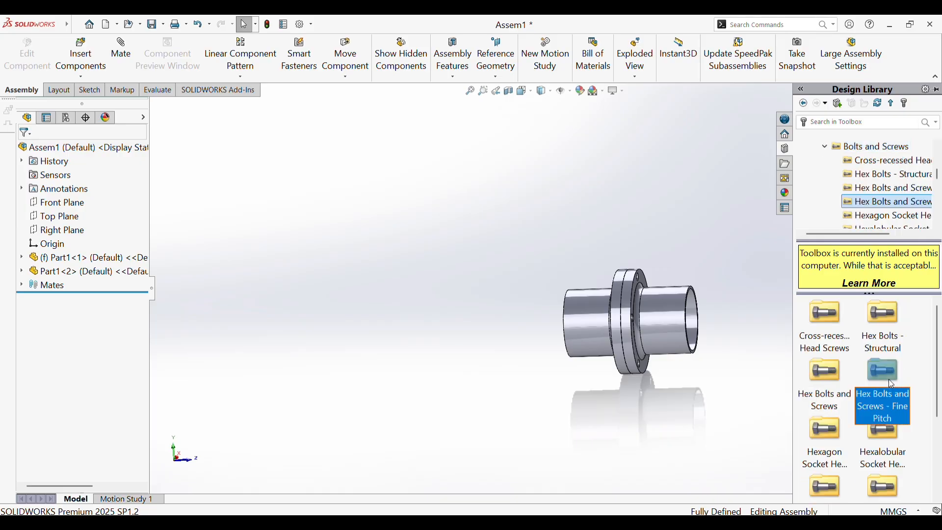
left_click(828, 147)
double_click(827, 373)
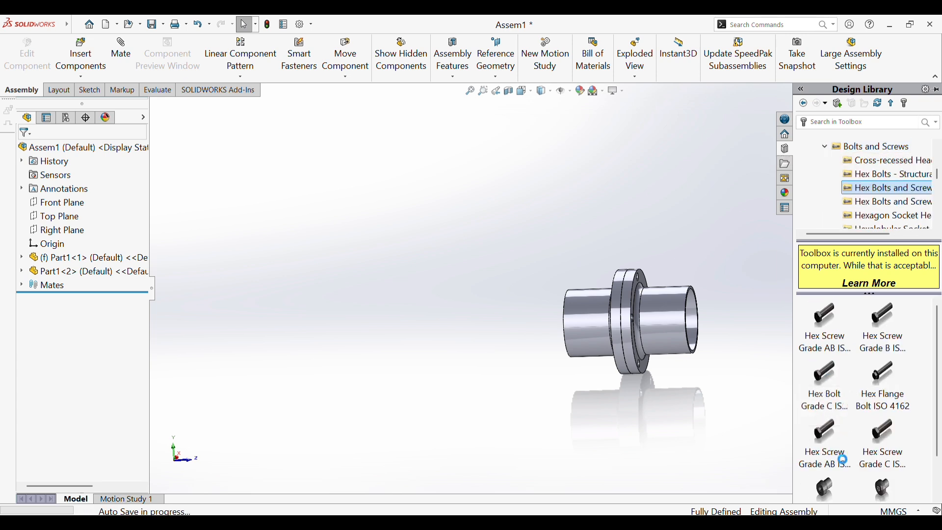
Insert a Hex Screw Grade C ISO 4018 in the open space beside the flanged tubes and configure its size as M16.
mouse_move(883, 436)
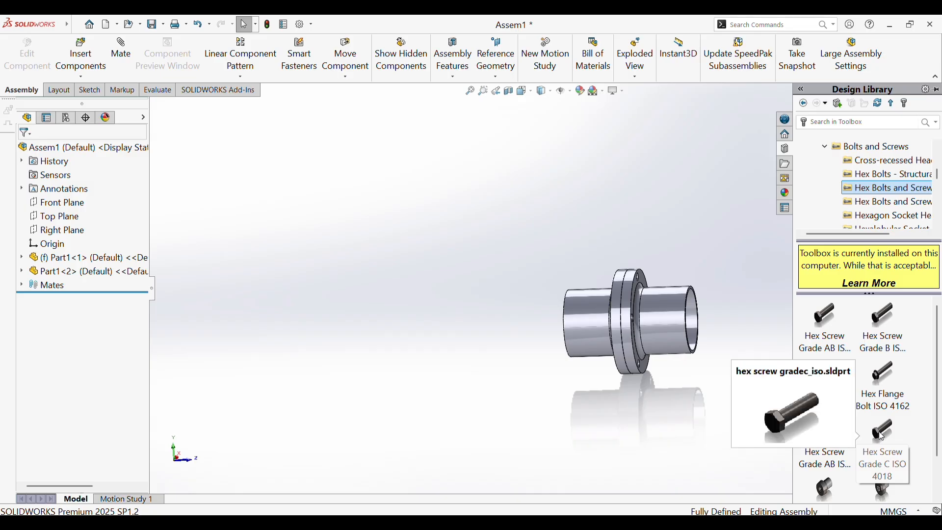
left_click_drag(883, 436, 512, 308)
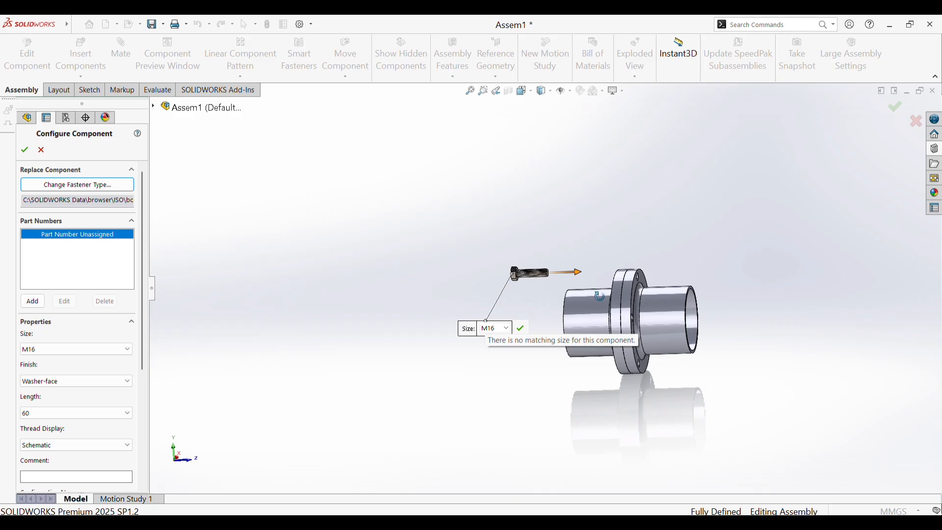
middle_click_drag(599, 296, 659, 318)
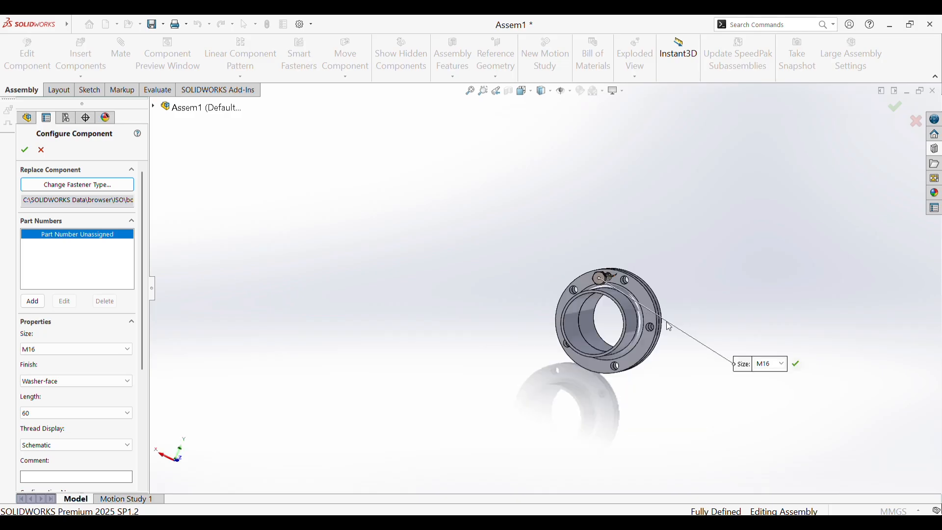
scroll(657, 316, "down", 3)
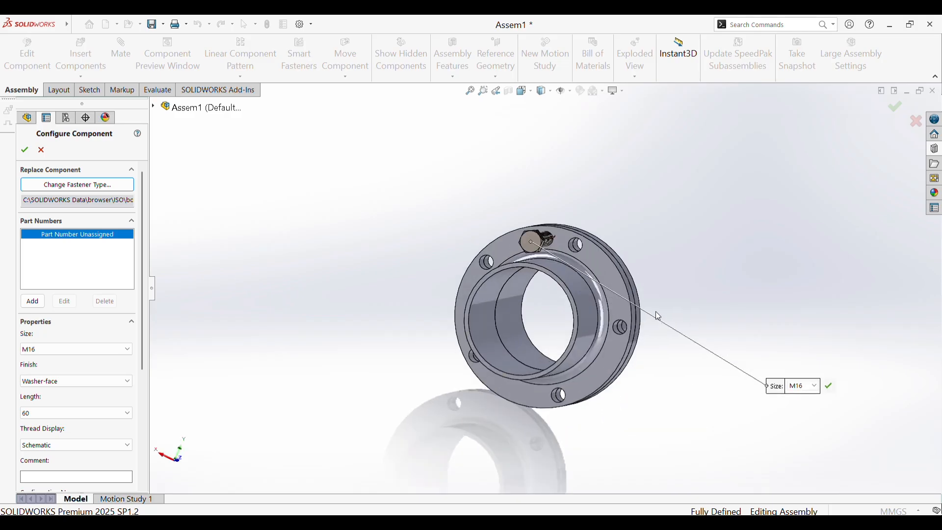
left_click(815, 386)
left_click(797, 438)
left_click(829, 391)
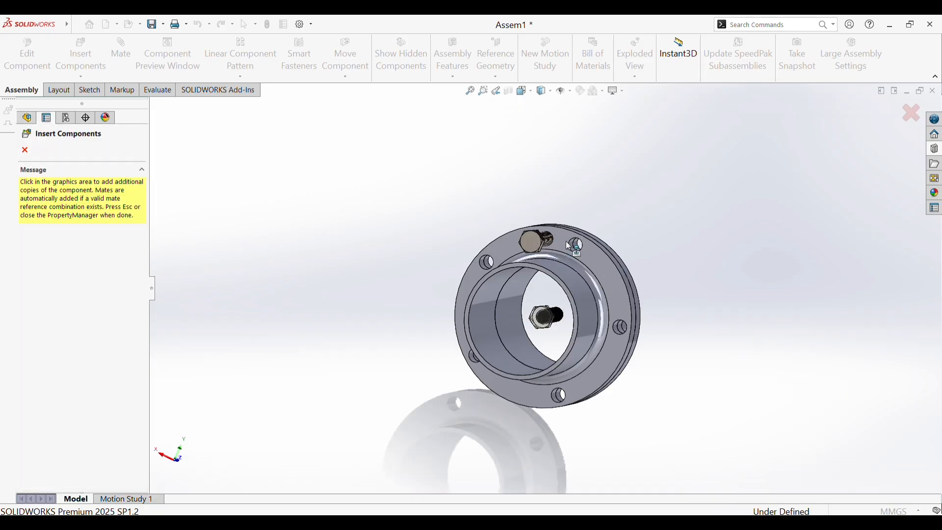
Place copies of the M16 hex screw in the two upper bolt holes of the flange.
scroll(584, 242, "down", 2)
scroll(583, 242, "down", 5)
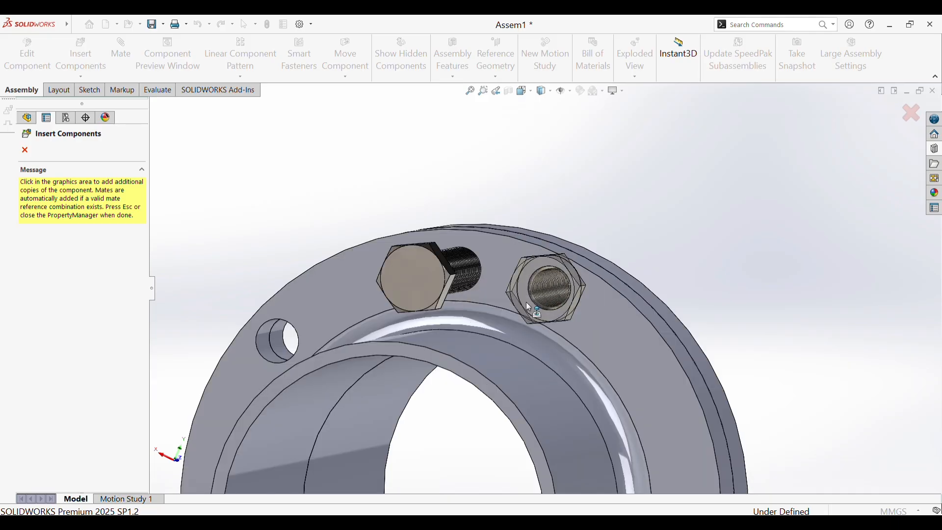
left_click(530, 308)
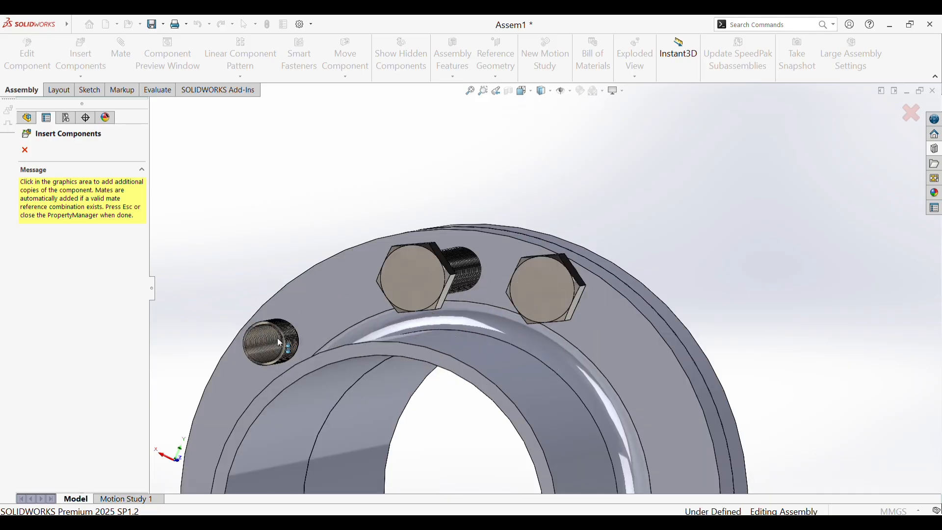
left_click(258, 355)
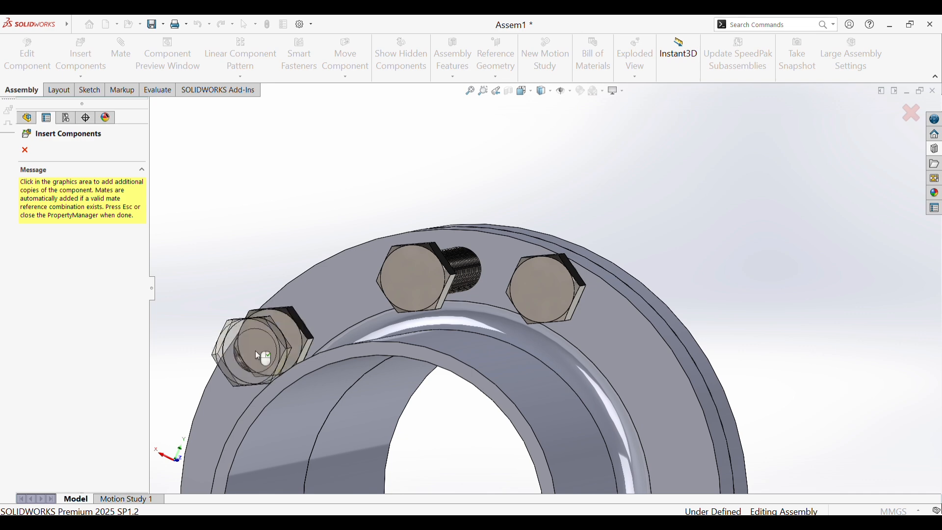
Place copies of the M16 hex screw in the flange's three remaining bolt holes and finish inserting components.
scroll(265, 349, "up", 5)
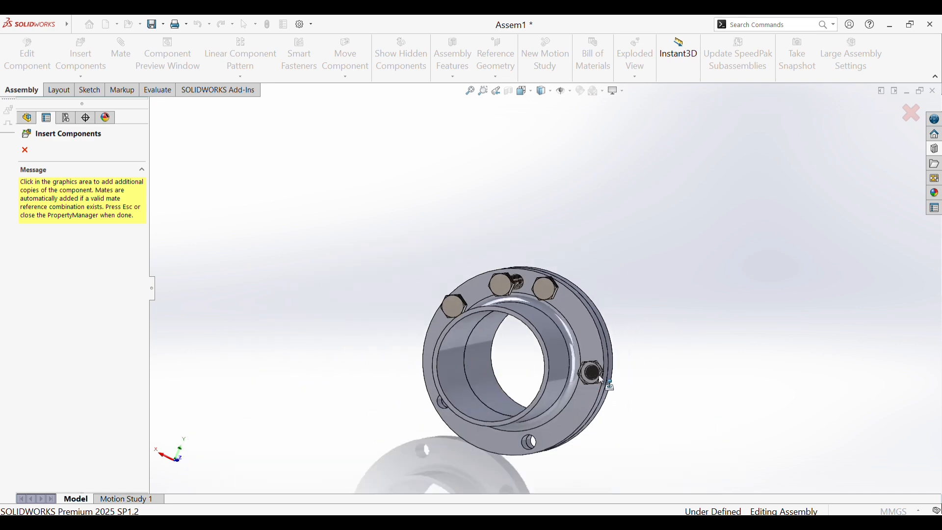
scroll(589, 378, "down", 5)
middle_click_drag(571, 363, 469, 387)
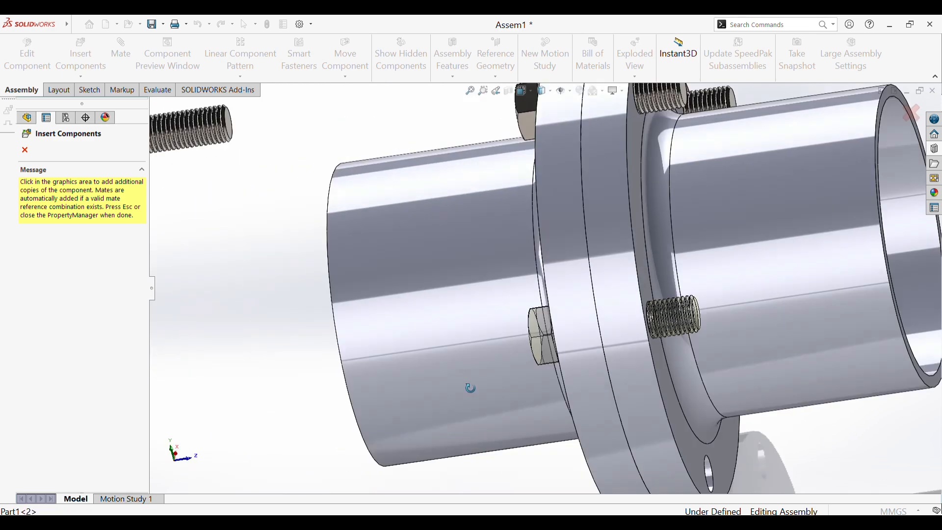
middle_click_drag(548, 336, 613, 348)
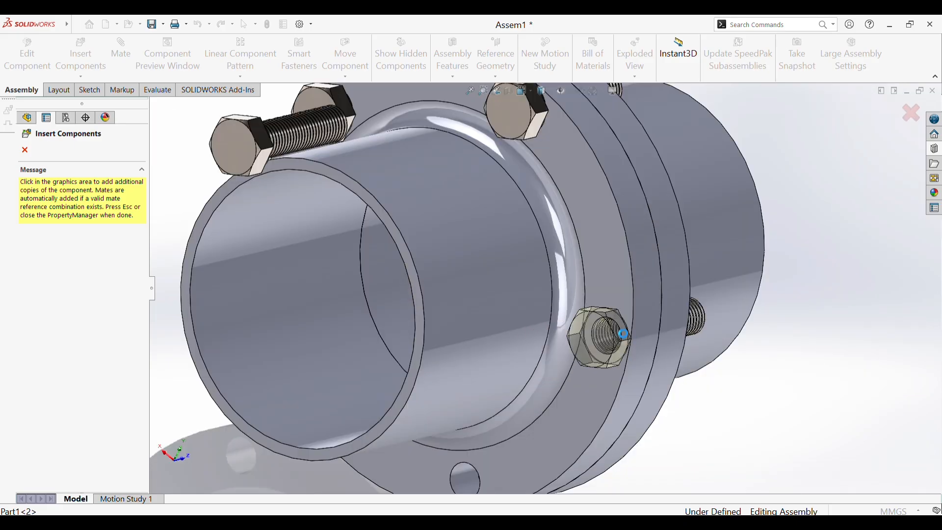
left_click(627, 339)
left_click(488, 472)
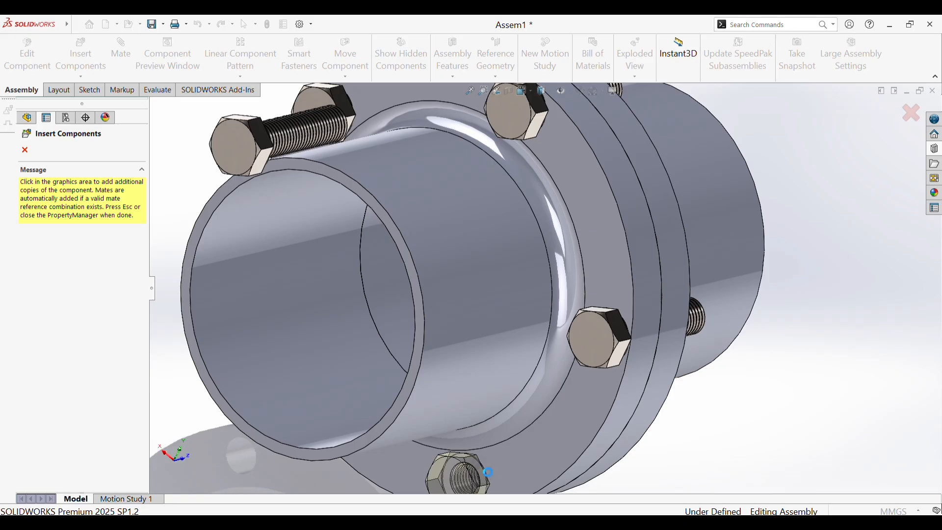
middle_click_drag(370, 380, 470, 358)
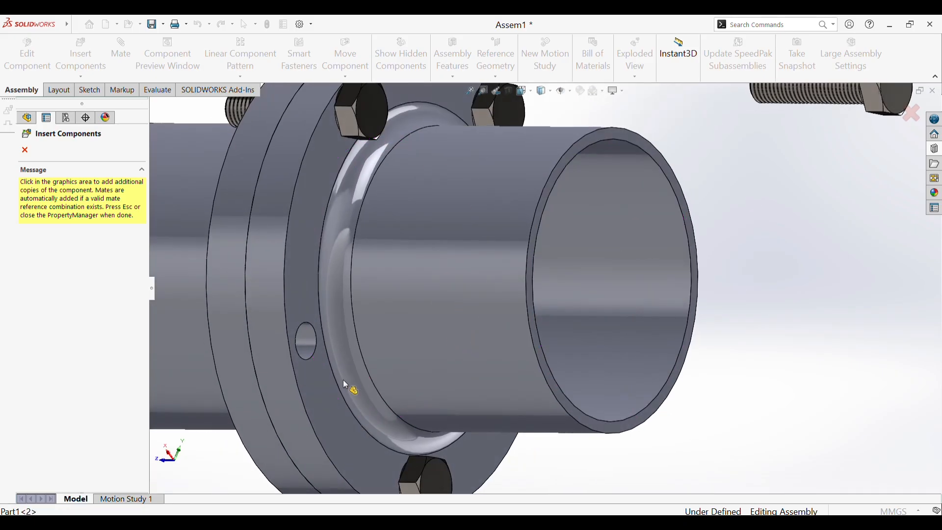
scroll(344, 349, "up", 5)
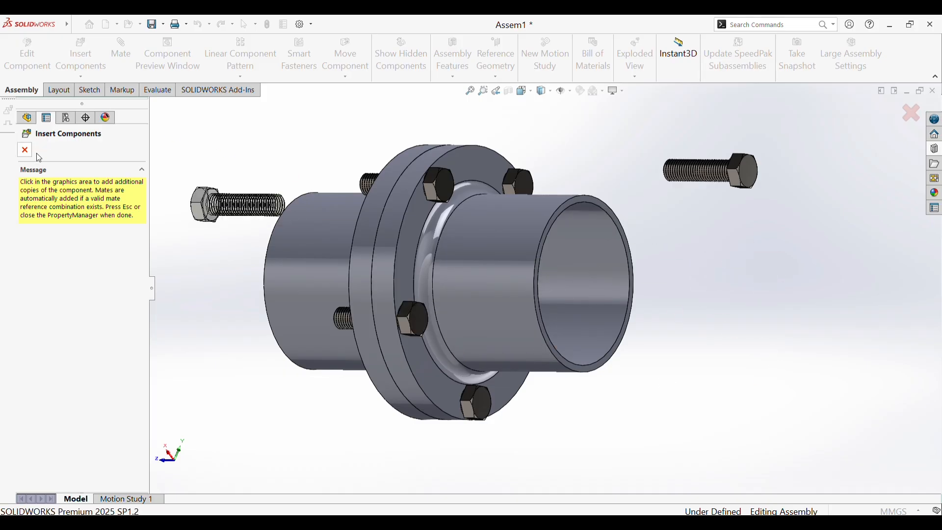
left_click(911, 113)
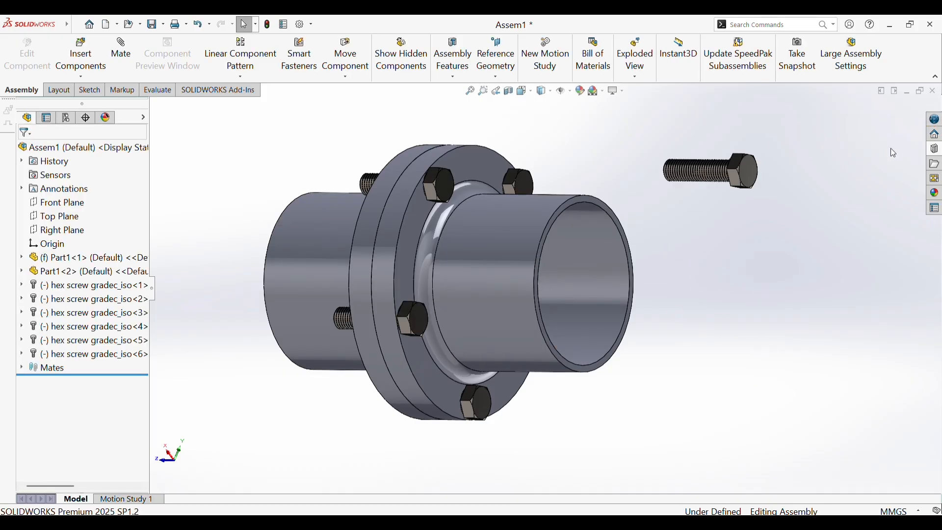
Delete the loose hex screw that floats outside the flange's bolt holes.
middle_click_drag(790, 269, 697, 288)
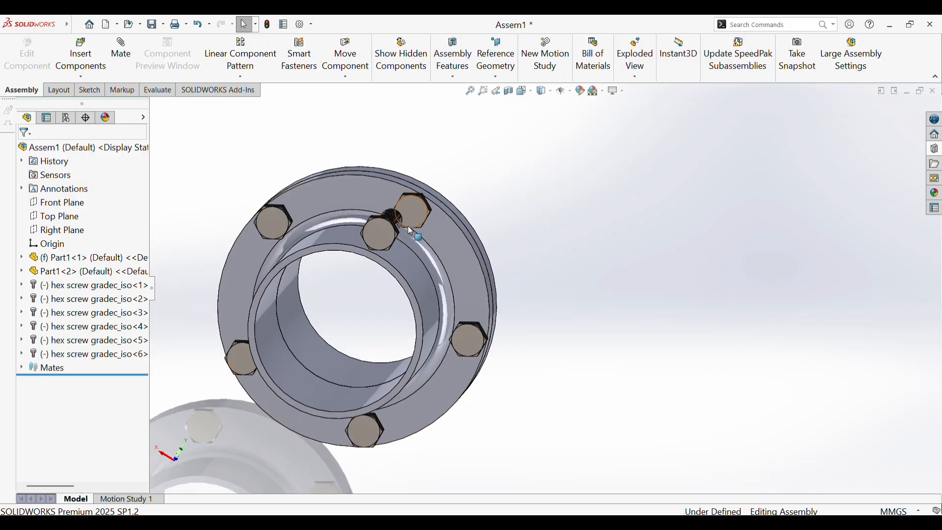
left_click(387, 227)
right_click(392, 229)
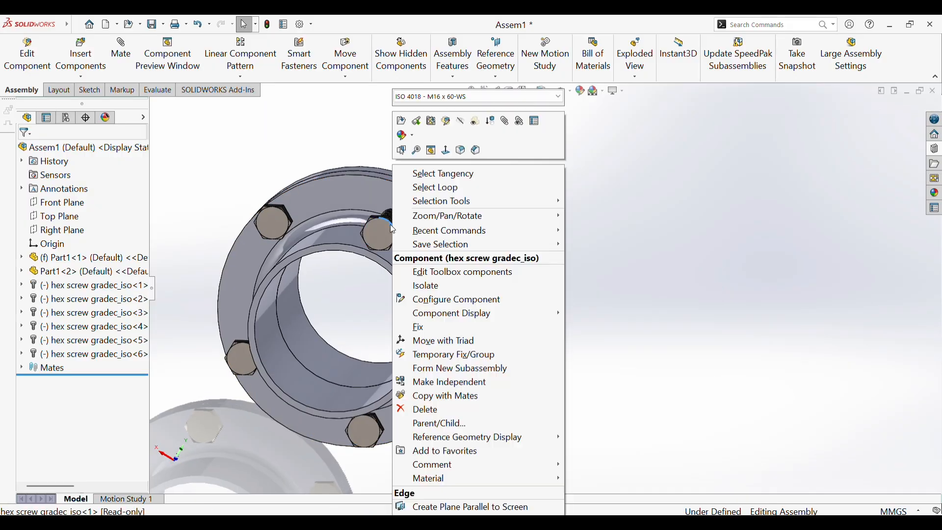
left_click(421, 410)
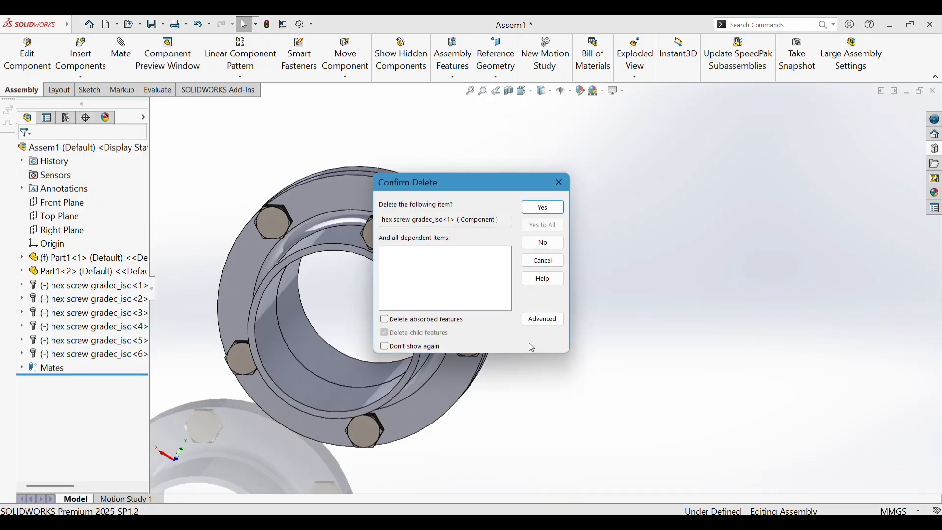
left_click(539, 208)
Browse the Toolbox's ISO Nuts folder and open the Hex Nuts category.
scroll(575, 281, "up", 5)
middle_click_drag(576, 282, 478, 193)
scroll(523, 330, "down", 5)
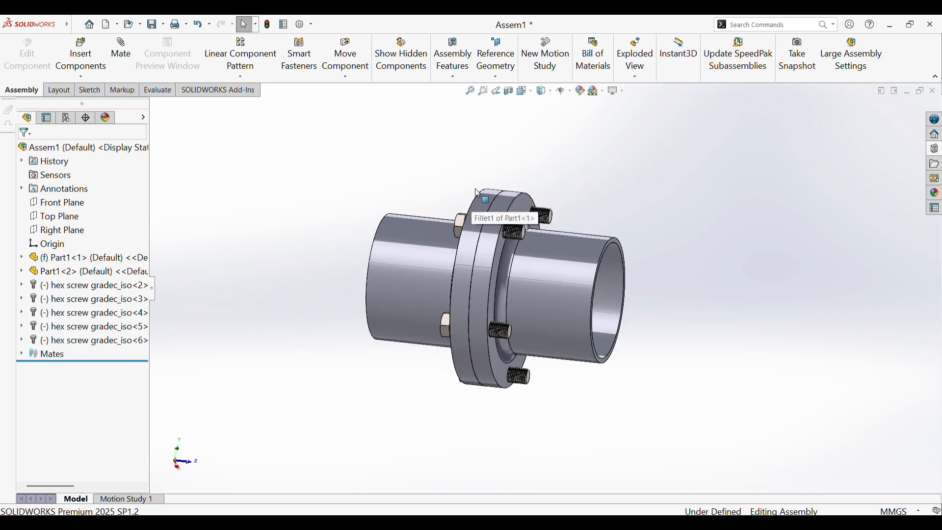
left_click(935, 149)
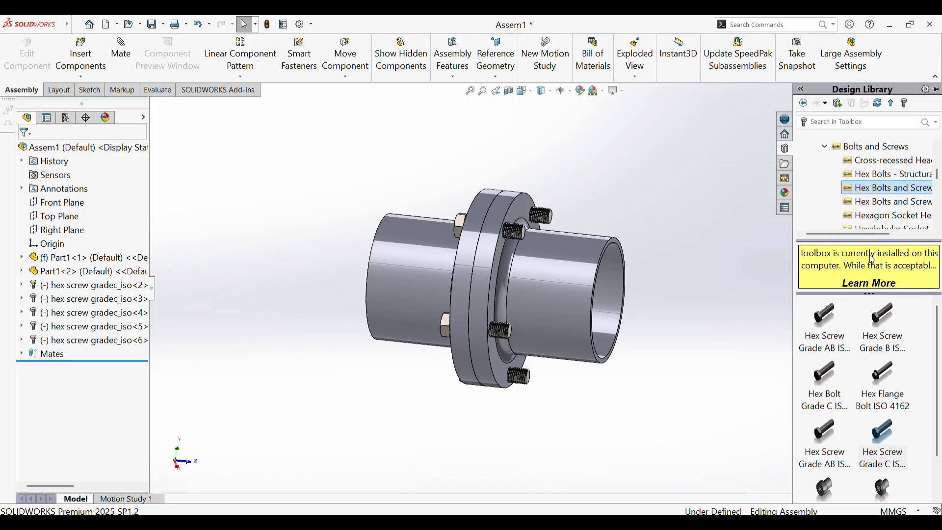
left_click(826, 146)
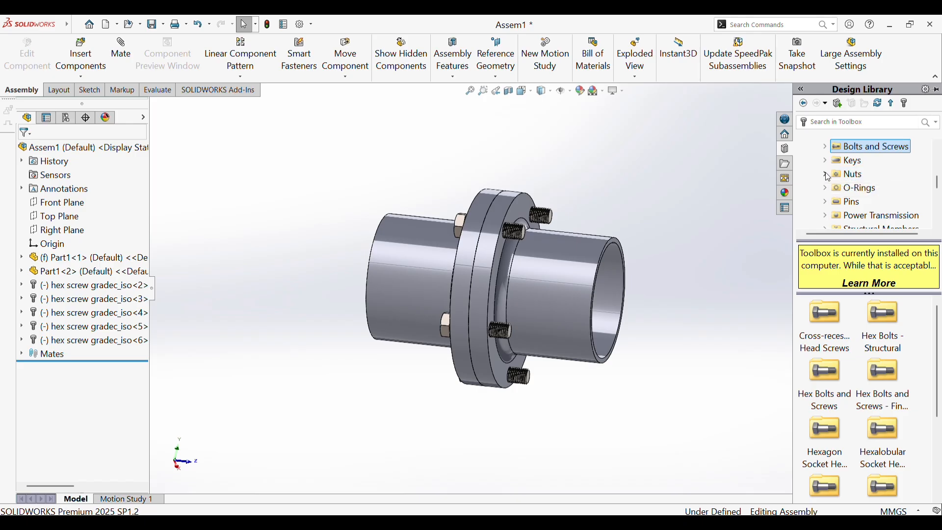
double_click(854, 176)
left_click(868, 176)
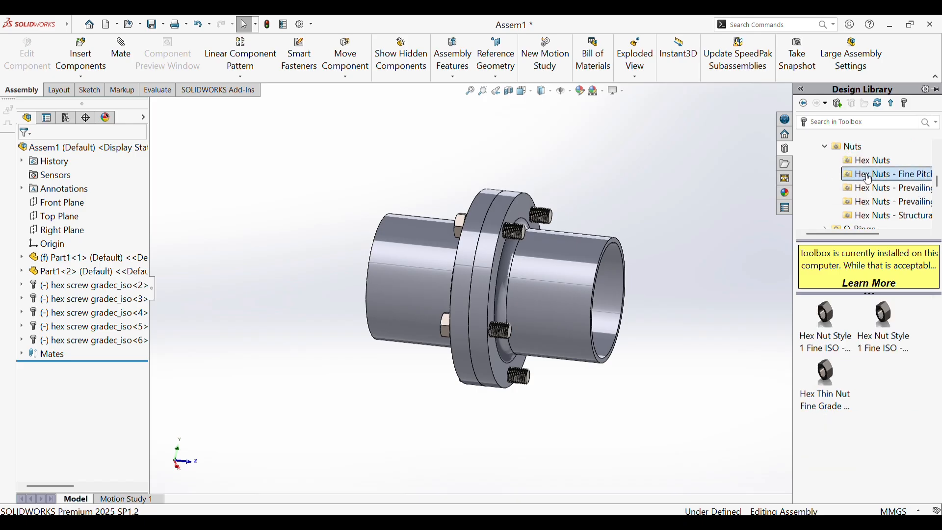
left_click(867, 189)
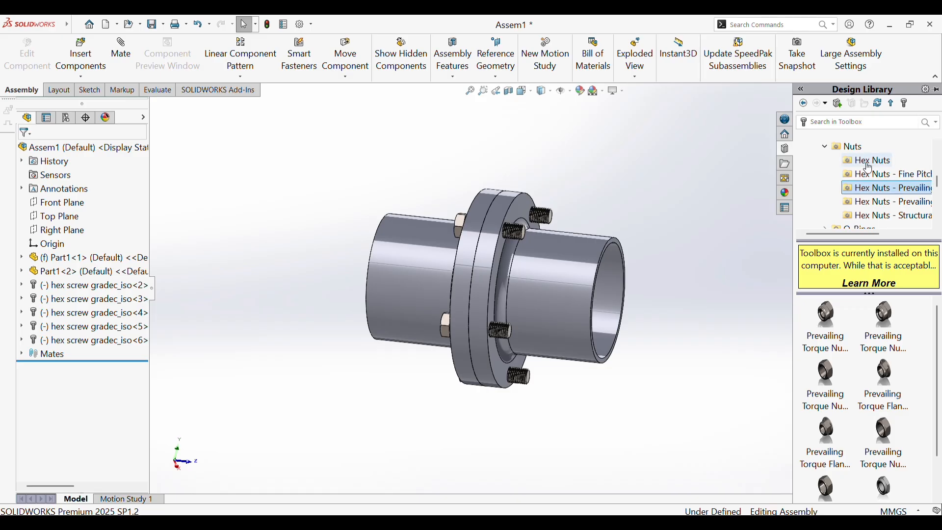
left_click(868, 165)
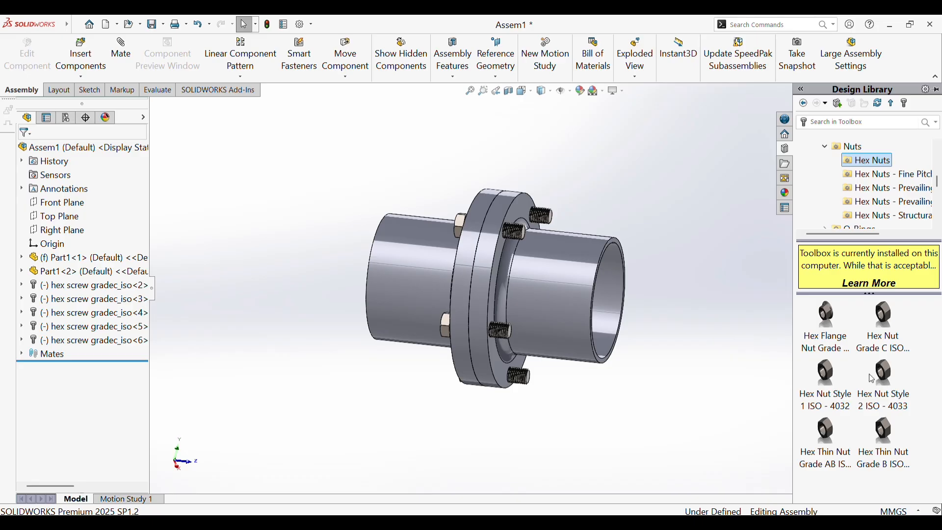
Insert a Hex Nut Style 1 ISO 4032 beside the tubes and configure it as size M16 with Schematic thread display.
mouse_move(826, 386)
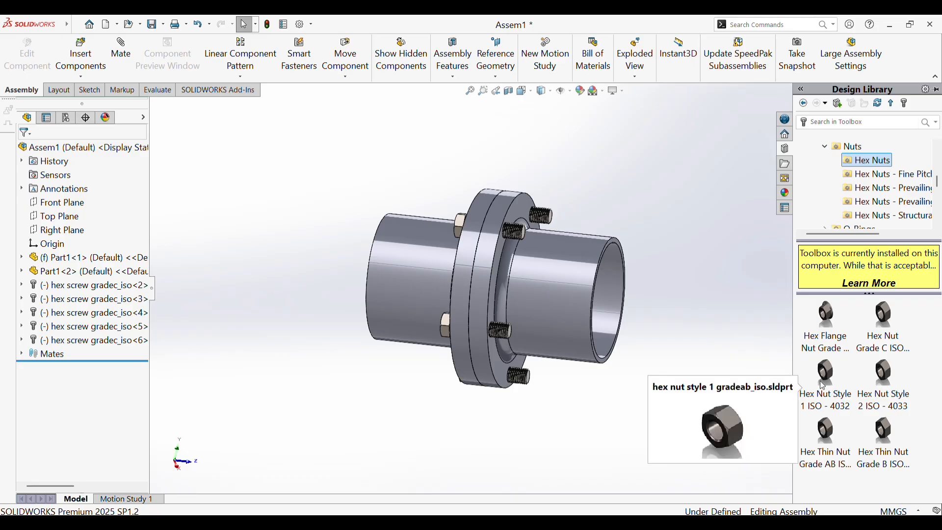
left_click_drag(826, 386, 719, 234)
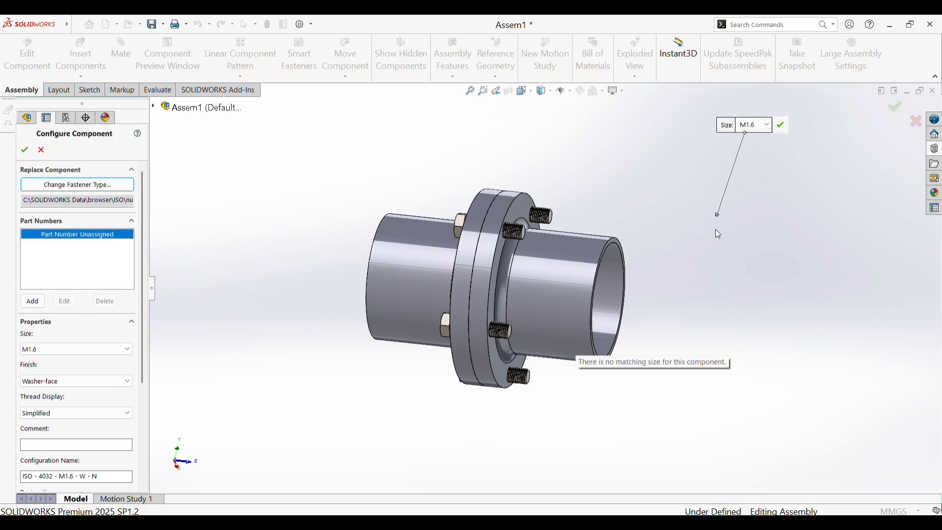
scroll(719, 235, "down", 2)
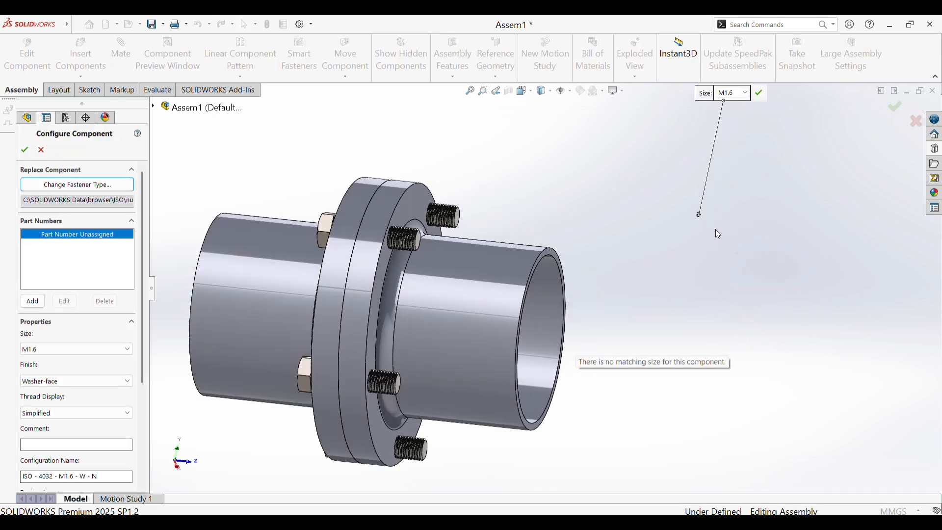
left_click(721, 126)
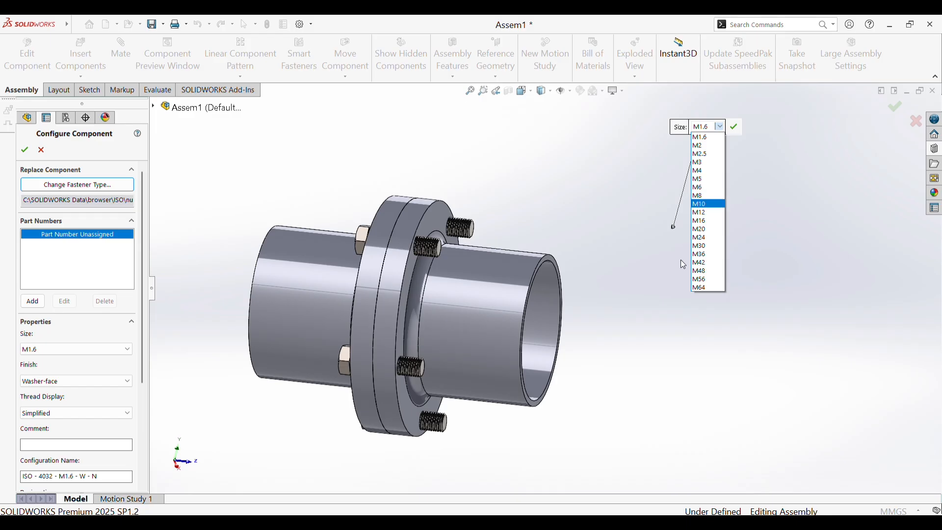
left_click(708, 221)
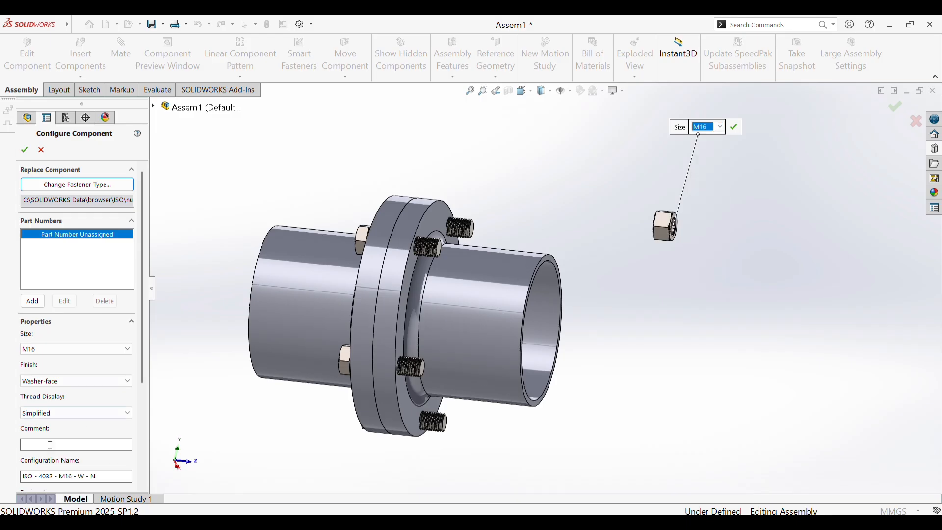
left_click(76, 413)
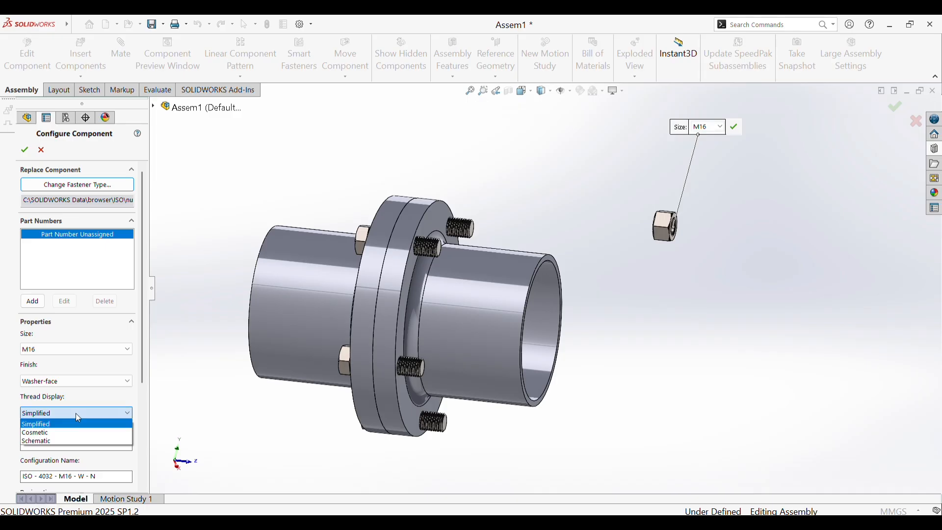
left_click(65, 439)
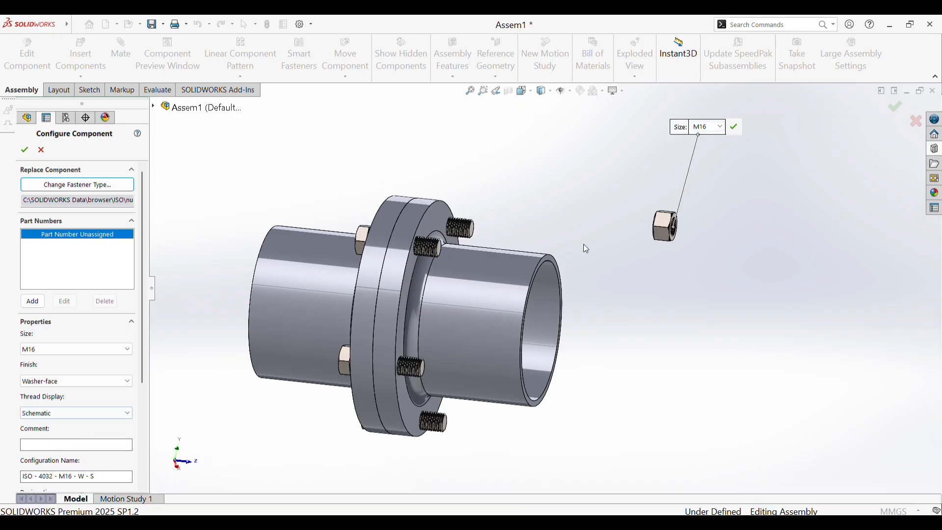
Accept the M16 nut's size and place copies of it on the two upper screws of the flange.
middle_click_drag(636, 221, 603, 219)
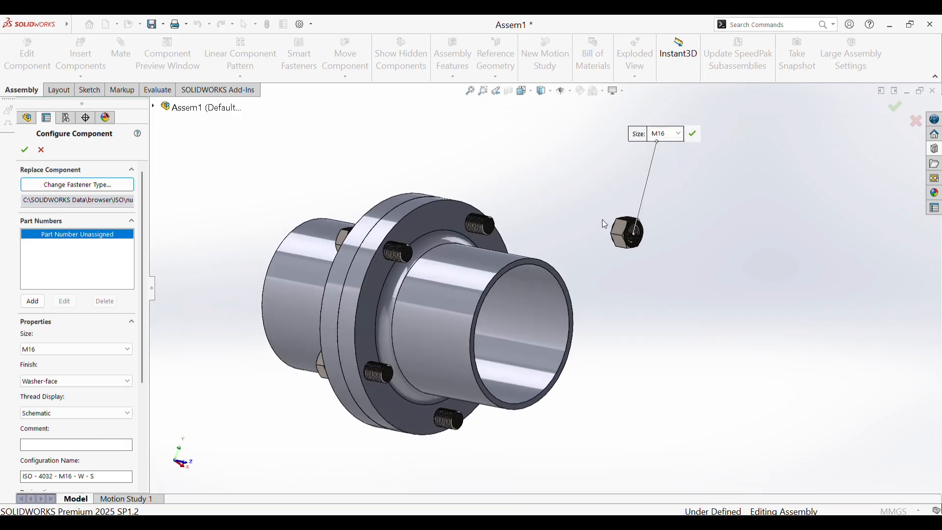
left_click(694, 136)
scroll(437, 225, "down", 6)
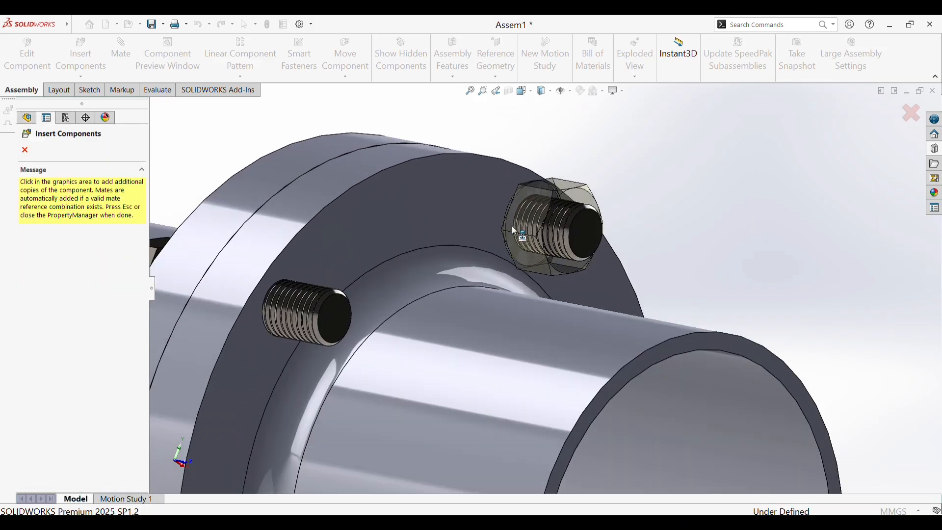
left_click(512, 226)
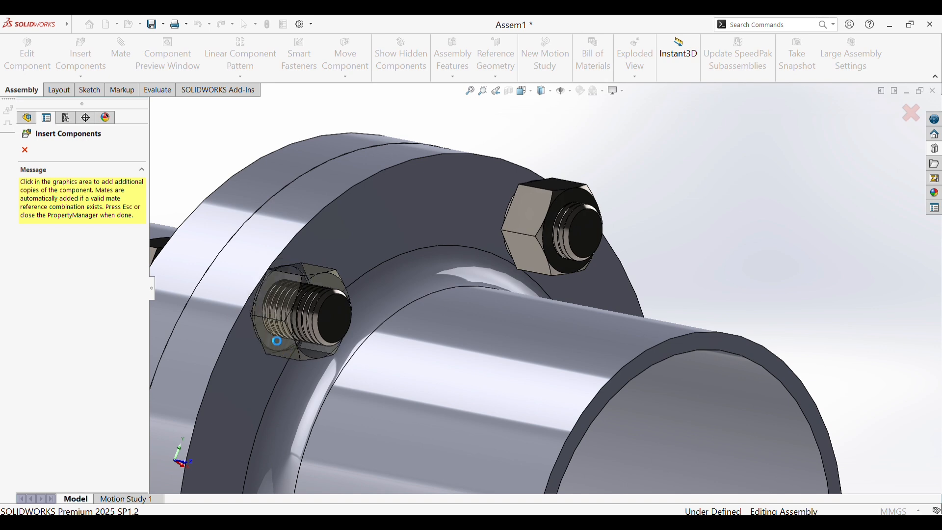
left_click(277, 340)
scroll(297, 356, "up", 8)
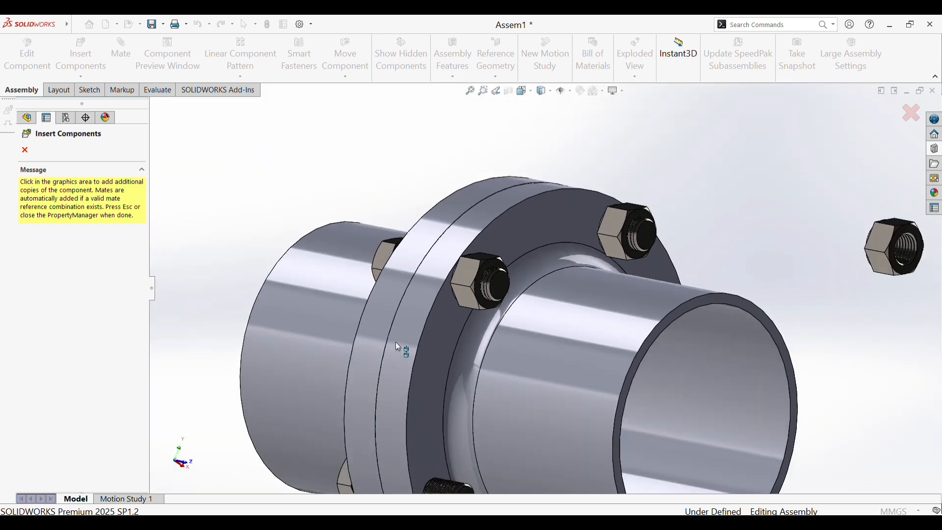
Place copies of the M16 hex nut on the two lower screws on the same side of the flange.
scroll(398, 341, "up", 2)
scroll(454, 395, "up", 3)
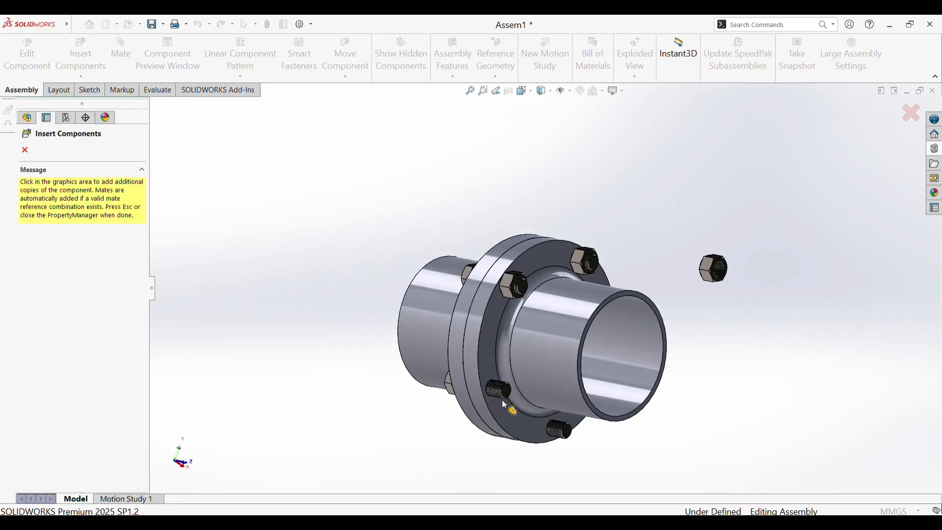
scroll(490, 389, "down", 5)
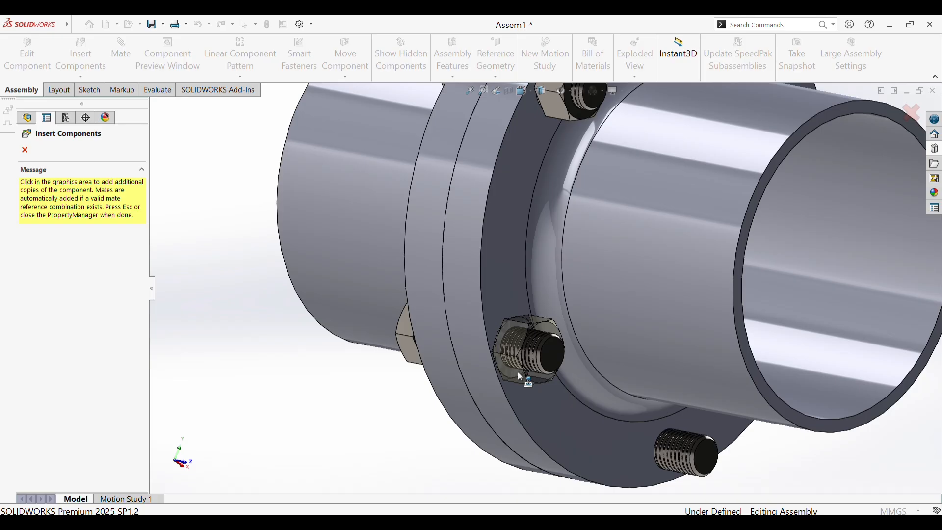
left_click(513, 370)
scroll(701, 423, "down", 3)
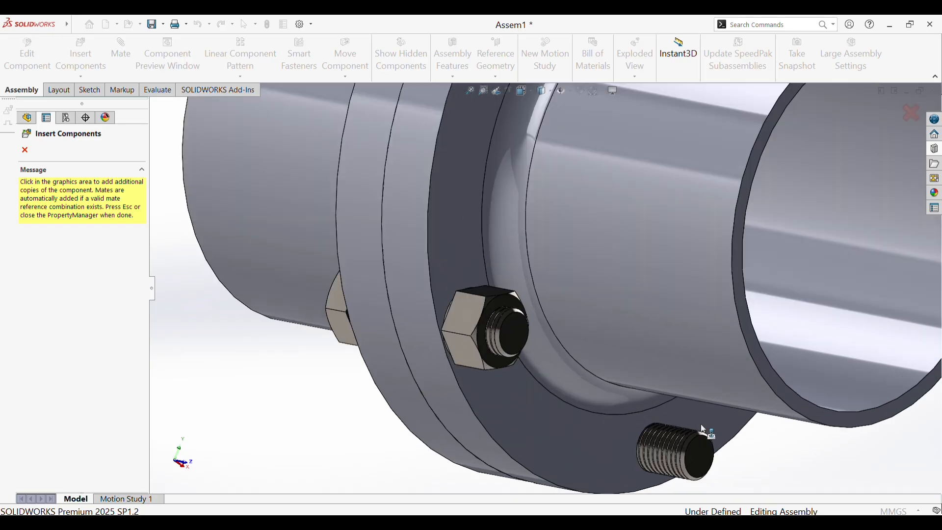
scroll(703, 429, "down", 2)
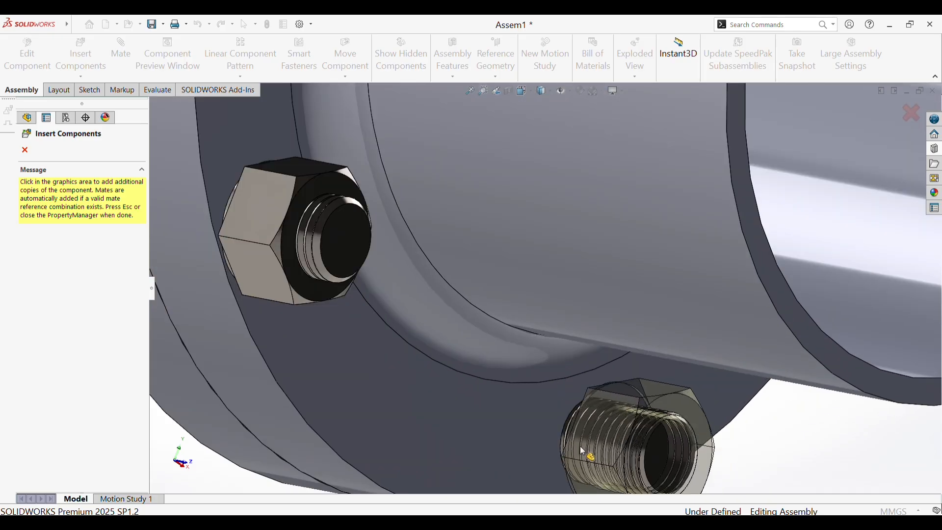
left_click(562, 437)
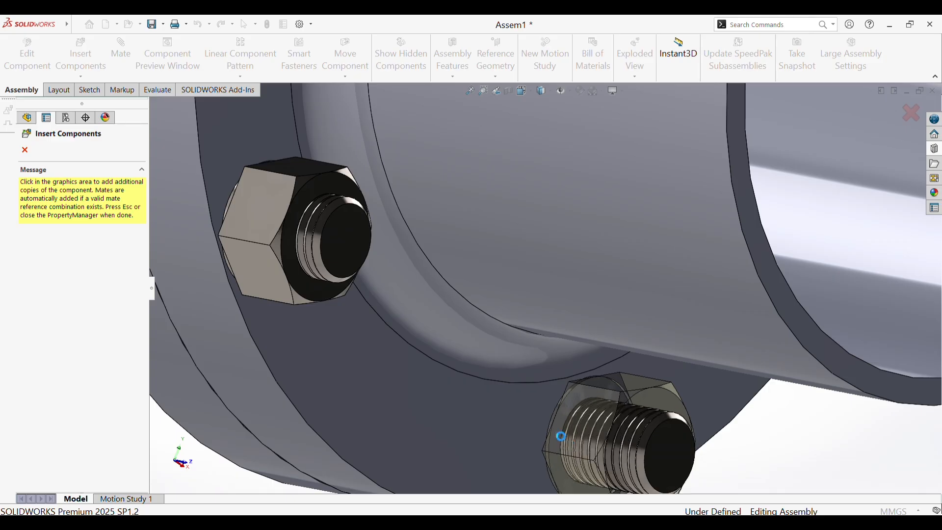
scroll(762, 411, "up", 3)
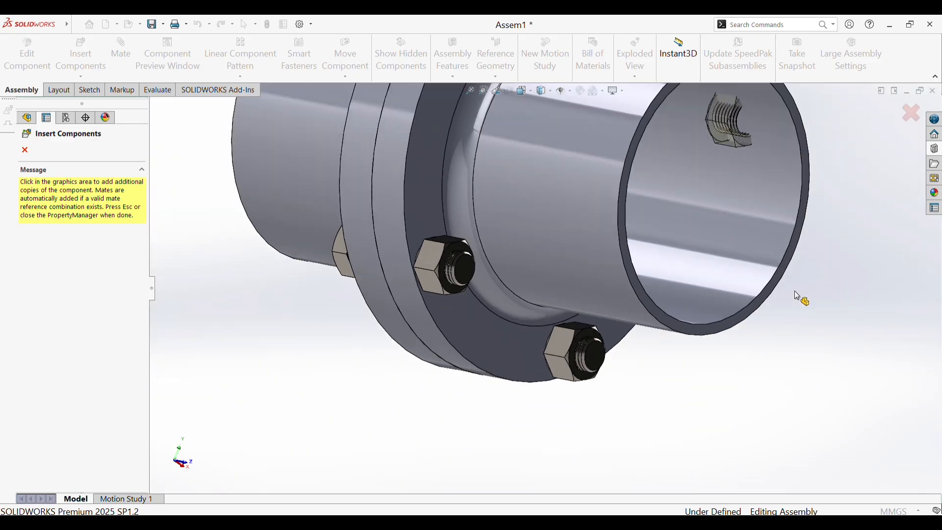
Place a hex nut on the last bare screw on the far side of the flange and finish inserting components.
middle_click_drag(794, 290, 702, 321)
scroll(905, 222, "down", 1)
scroll(888, 203, "up", 4)
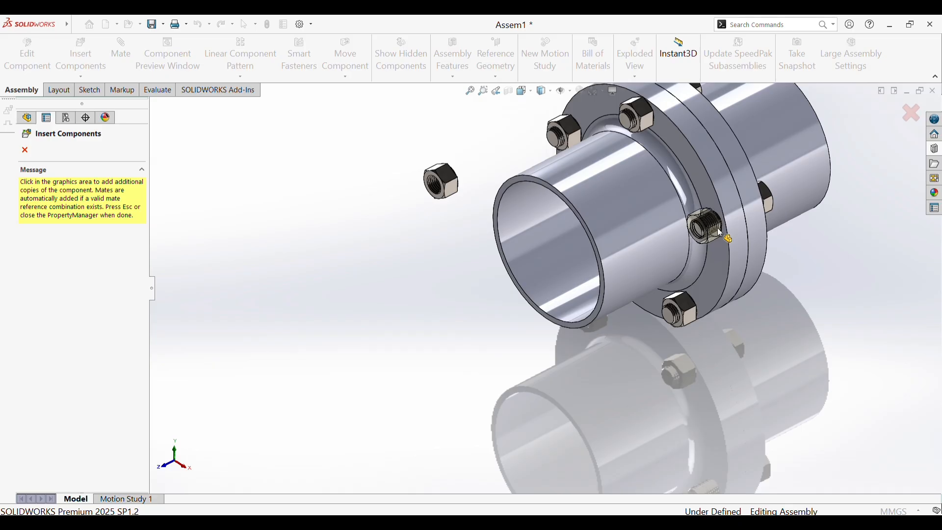
scroll(726, 231, "down", 1)
scroll(726, 232, "down", 2)
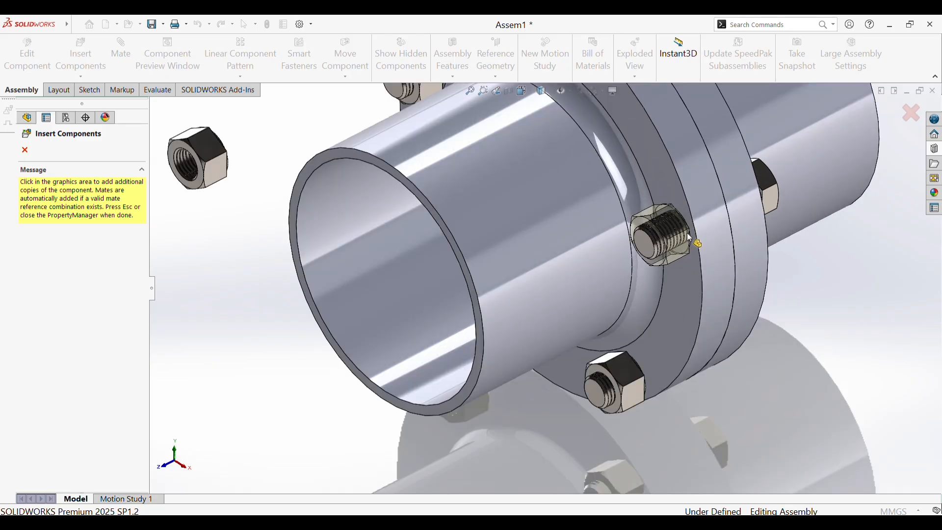
left_click(689, 232)
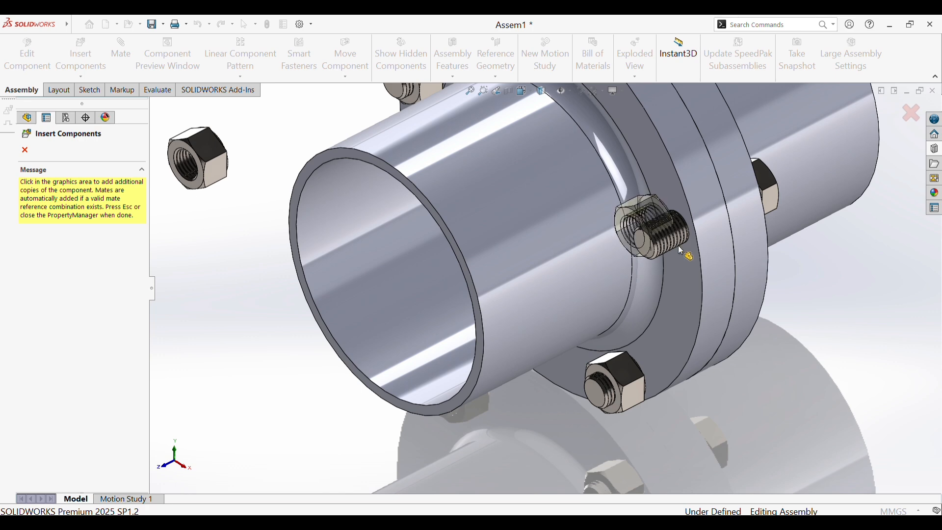
left_click(689, 254)
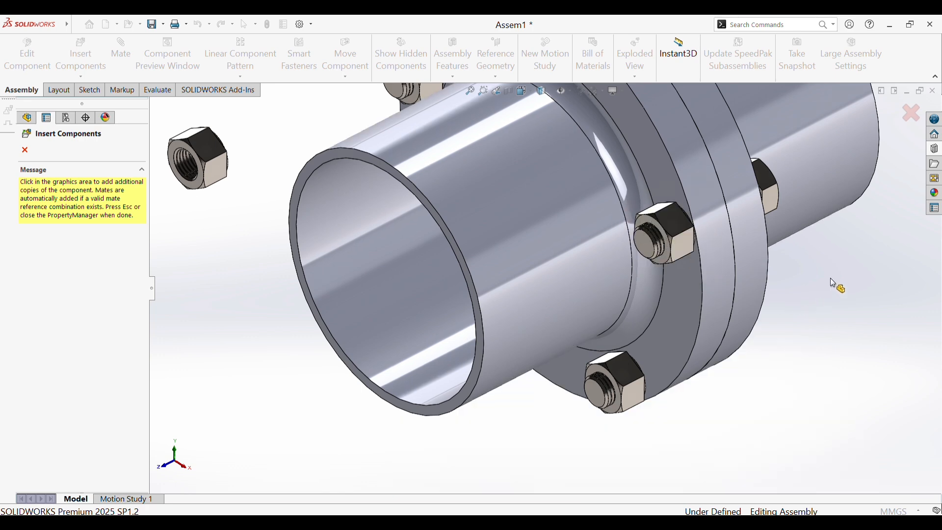
scroll(834, 284, "up", 1)
scroll(834, 283, "up", 2)
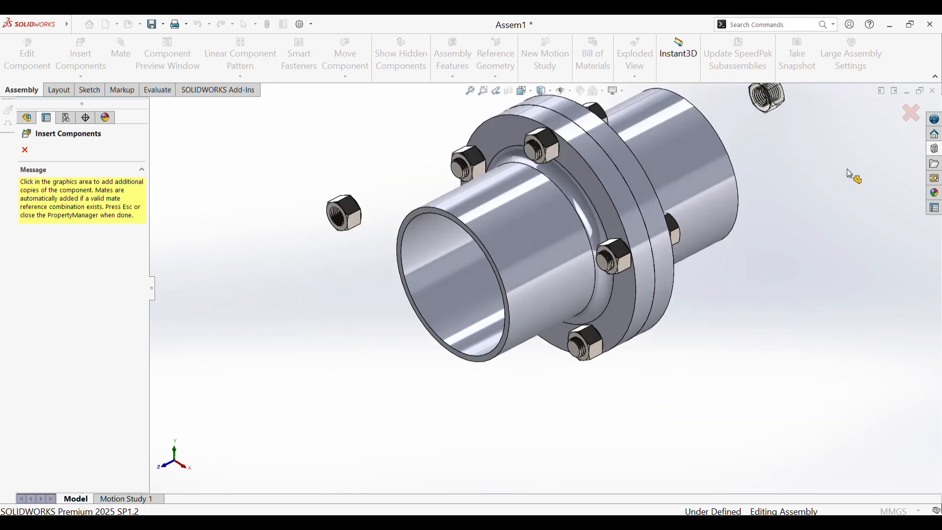
left_click(913, 114)
Delete the loose hex nut that floats beside the open end of the tube.
left_click(349, 220)
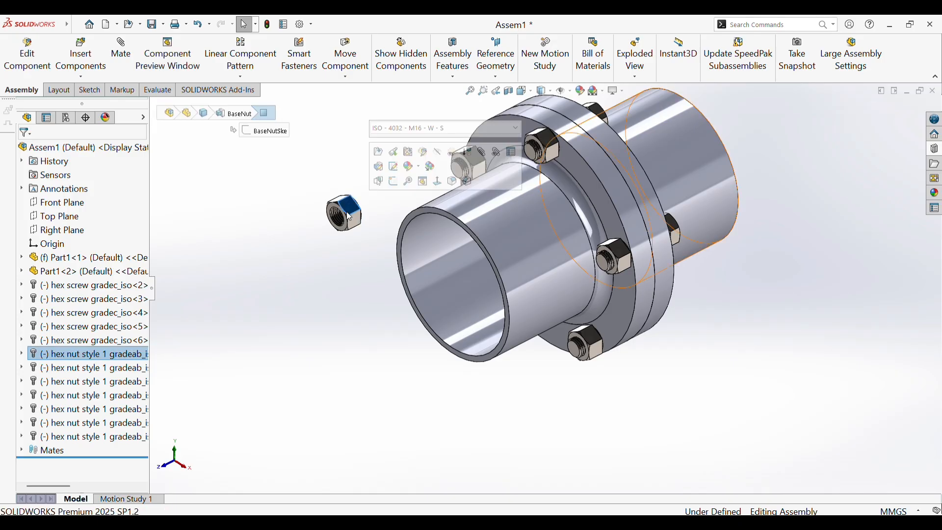
right_click(349, 222)
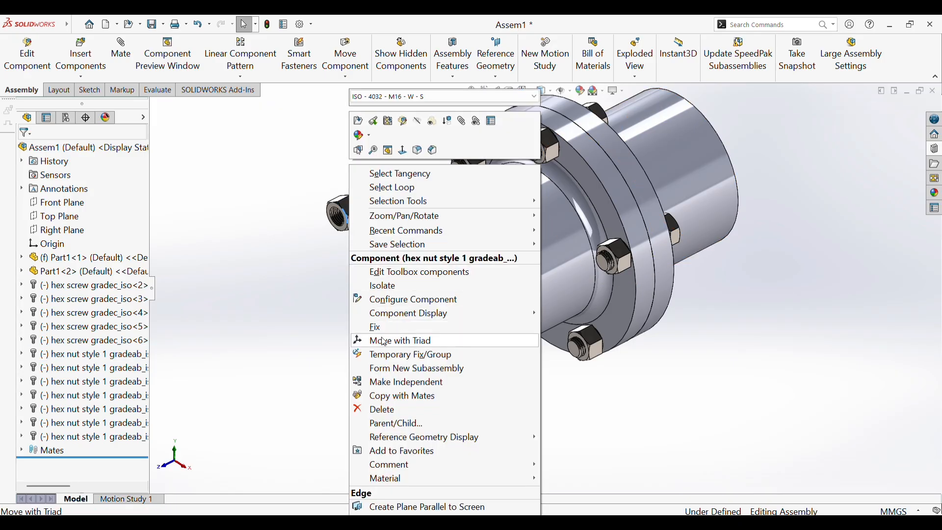
left_click(385, 407)
left_click(543, 208)
Delete the stray hex nut that lies far away from the tube assembly.
scroll(544, 216, "up", 5)
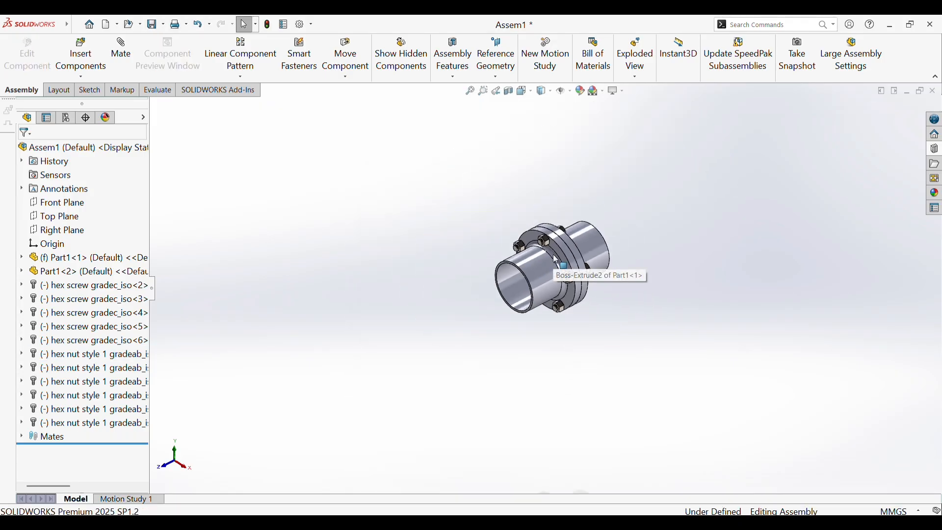
middle_click_drag(550, 202, 432, 351)
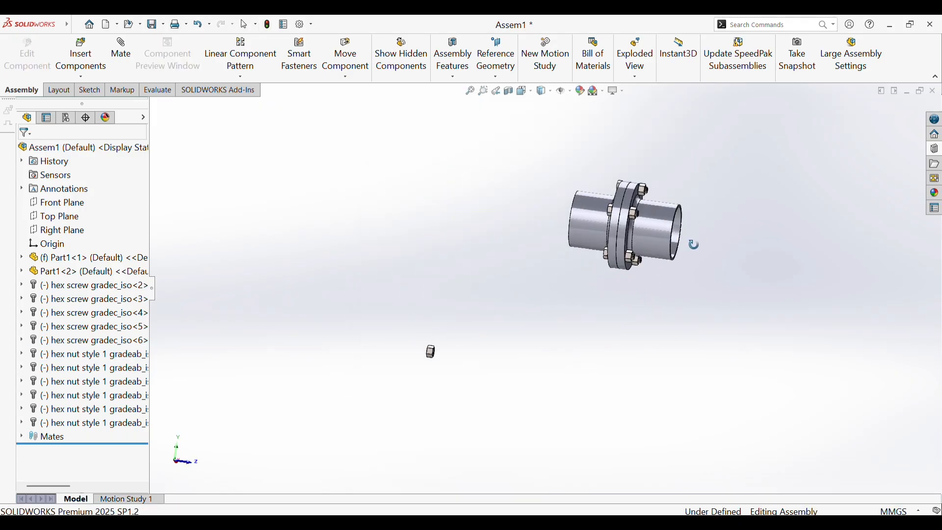
left_click(428, 357)
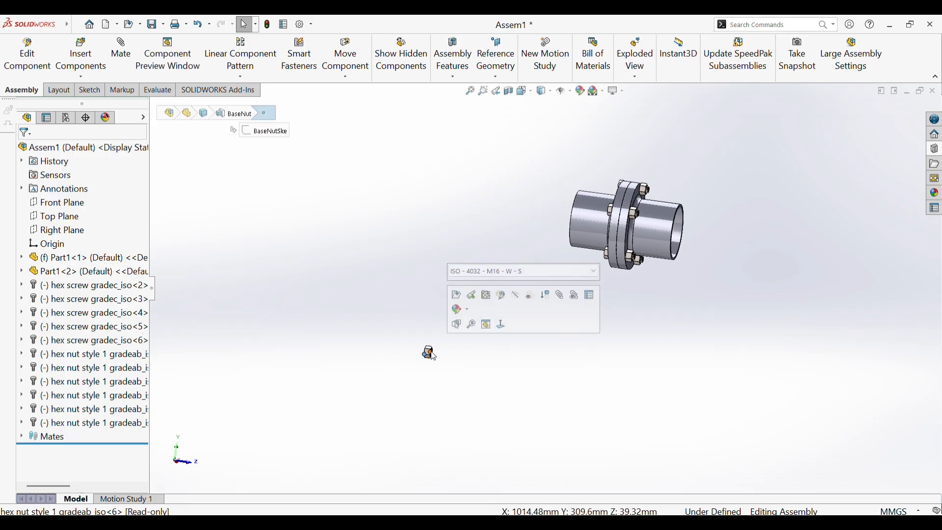
key("Escape")
scroll(432, 355, "down", 10)
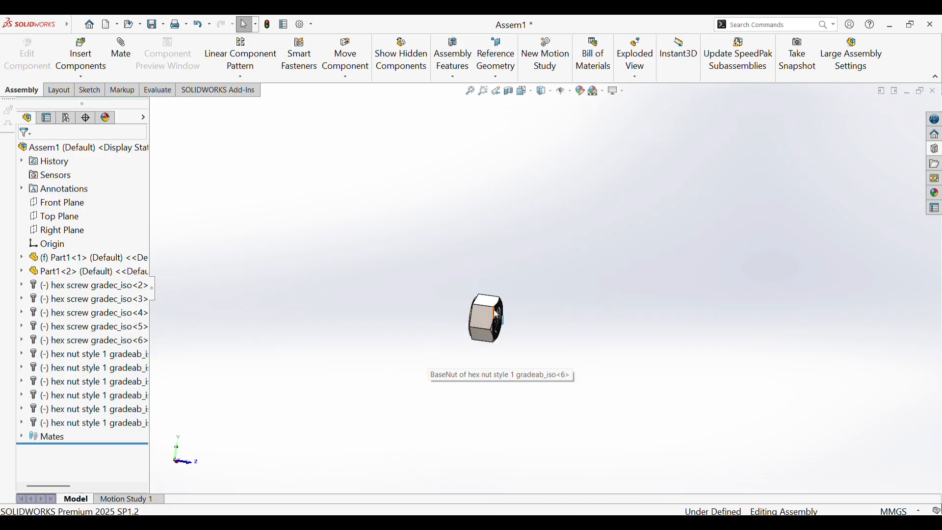
left_click(490, 318)
right_click(489, 318)
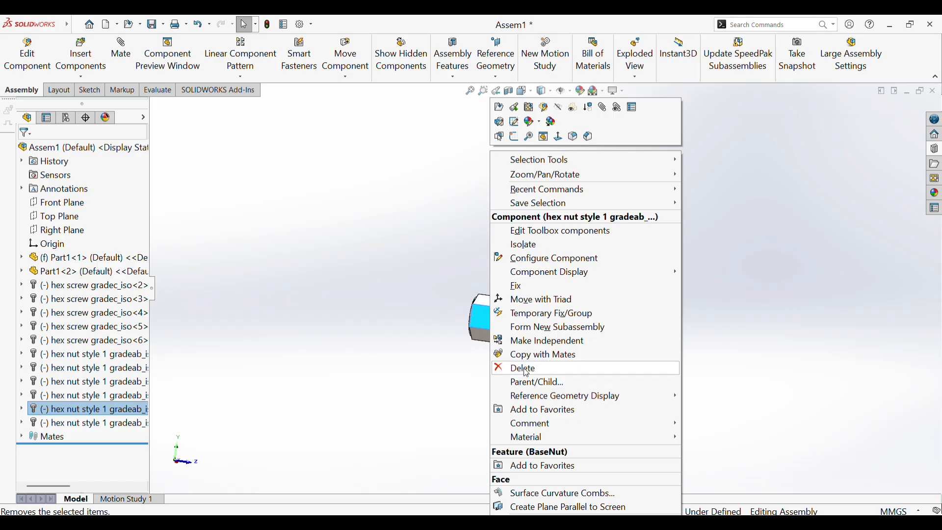
left_click(516, 368)
left_click(538, 207)
Examine the bolted flange joint from several sides to check its screws and nuts.
scroll(640, 242, "up", 10)
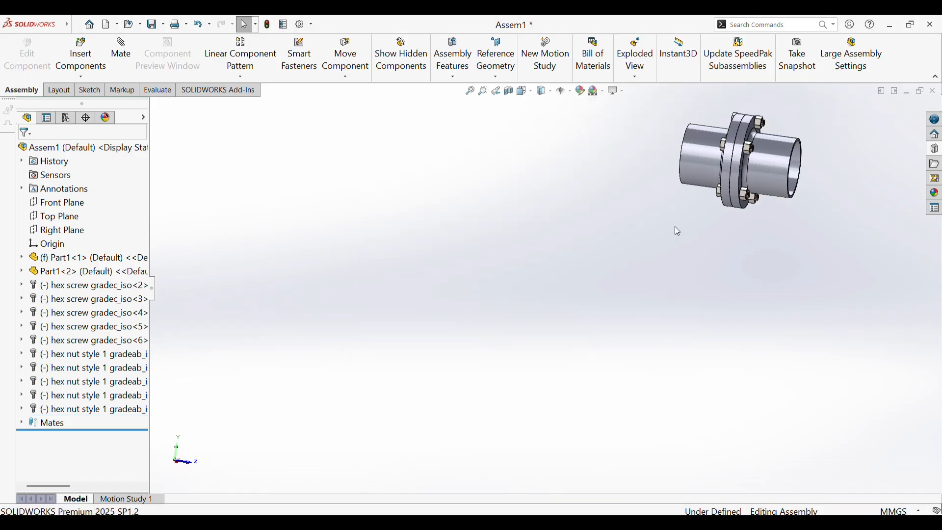
scroll(650, 190, "down", 7)
scroll(533, 300, "up", 5)
scroll(522, 334, "down", 5)
middle_click_drag(522, 333, 540, 341)
scroll(579, 278, "down", 2)
scroll(580, 277, "up", 1)
middle_click_drag(580, 278, 564, 290)
scroll(587, 286, "up", 1)
middle_click_drag(603, 237, 662, 243)
scroll(396, 285, "up", 2)
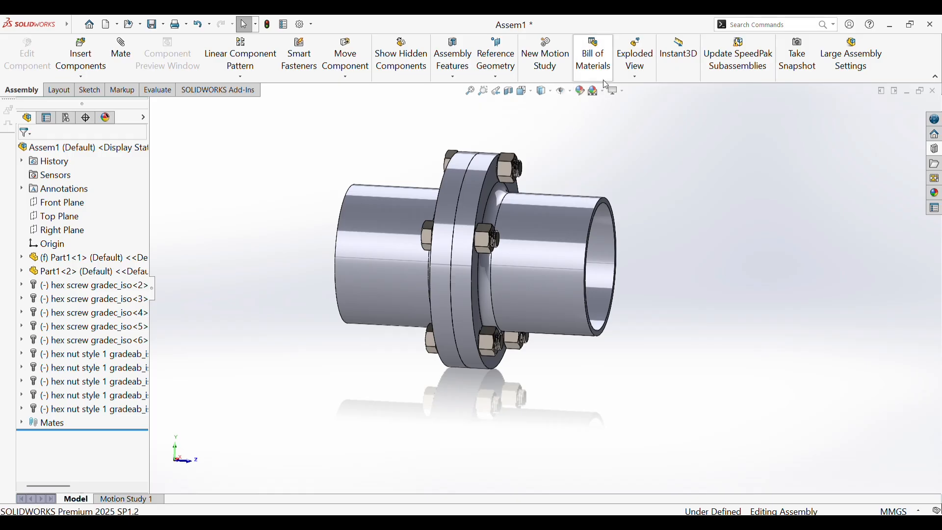
Start an exploded view and add a step moving all five hex nuts about 365 mm along Z, away from the flange.
left_click(640, 68)
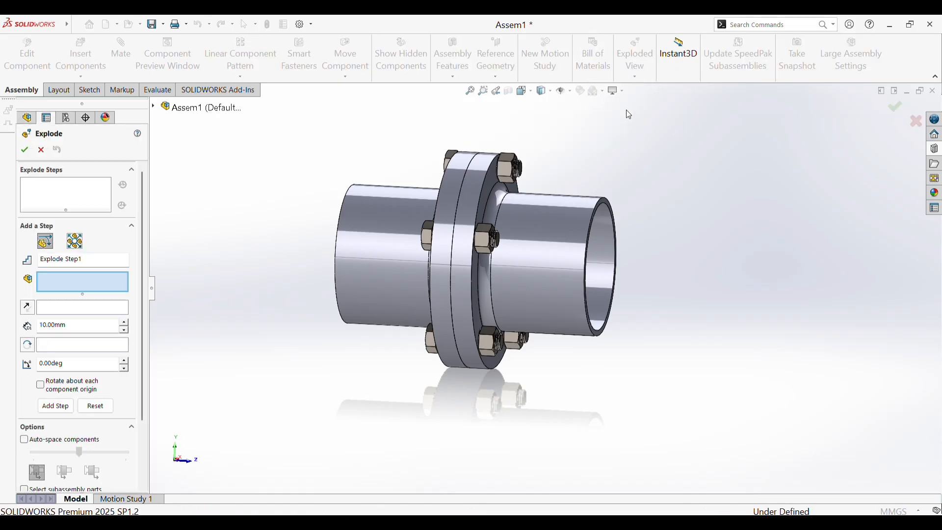
left_click(482, 238)
left_click(507, 167)
middle_click_drag(508, 167, 467, 244)
left_click(478, 239)
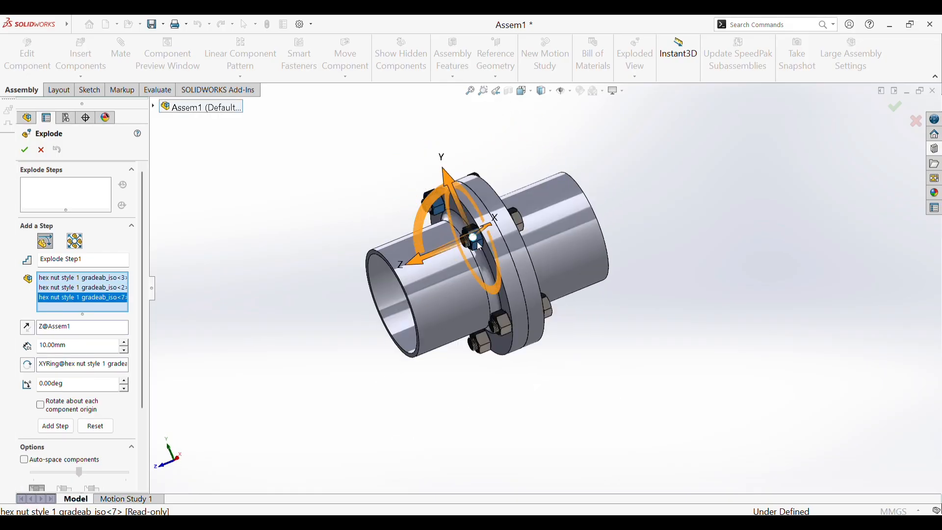
left_click(501, 323)
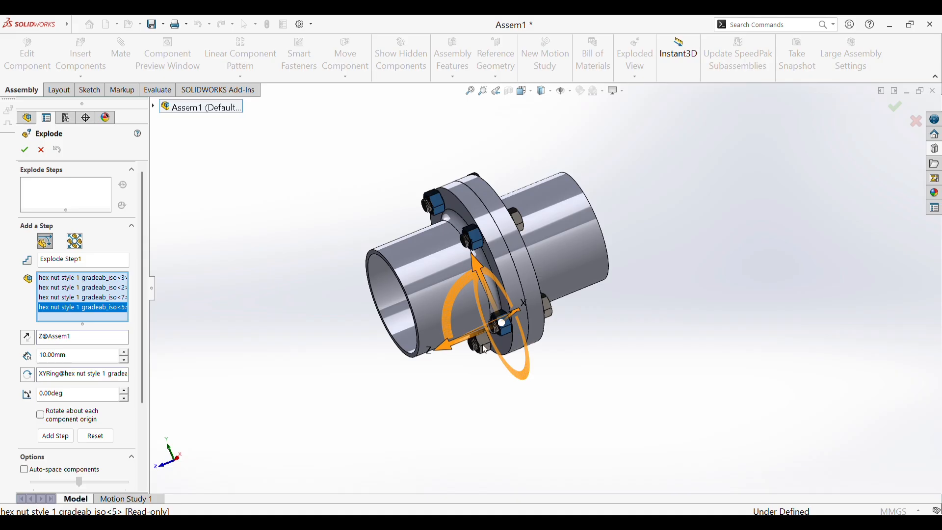
left_click(484, 347)
middle_click_drag(485, 343, 632, 317)
left_click_drag(587, 311, 717, 262)
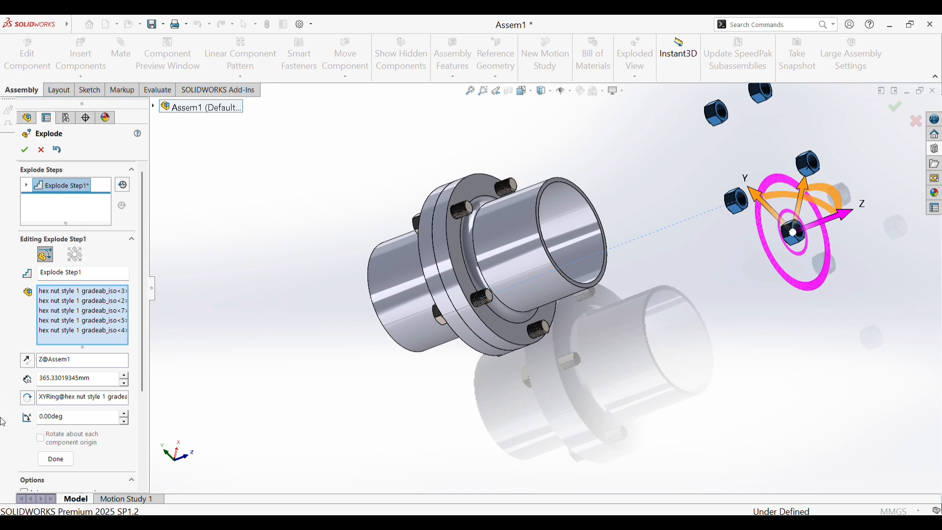
left_click(55, 459)
Add an explode step moving all five hex screws about 404 mm along Z, in the direction opposite to the nuts.
middle_click_drag(442, 319, 500, 310)
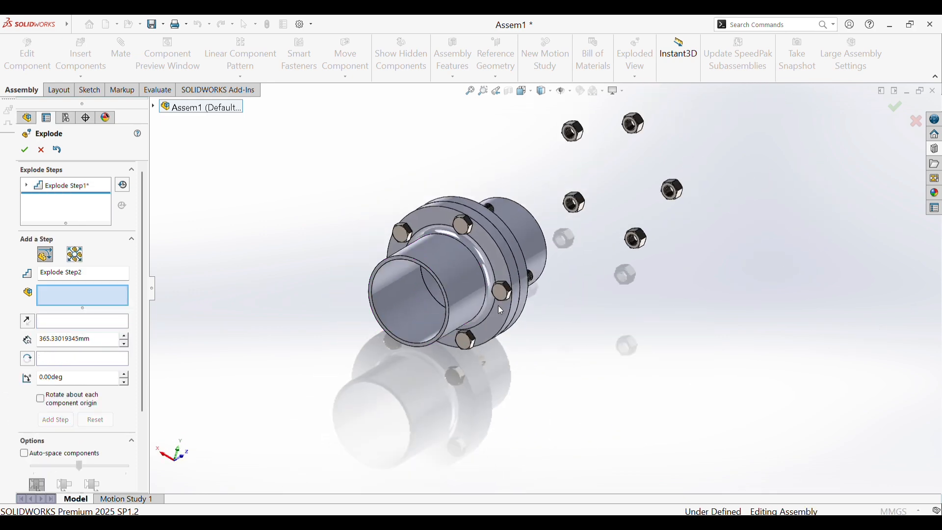
left_click(464, 226)
left_click(402, 233)
middle_click_drag(458, 322, 496, 293)
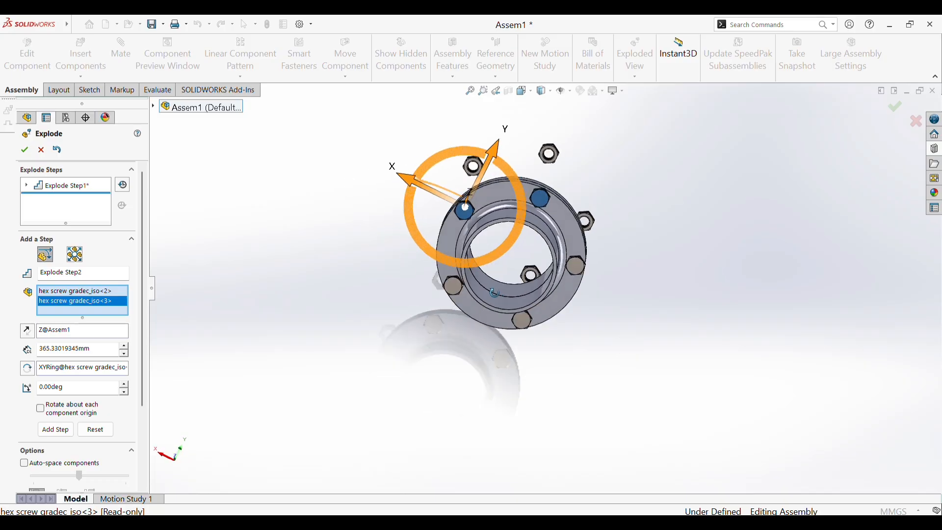
left_click(454, 291)
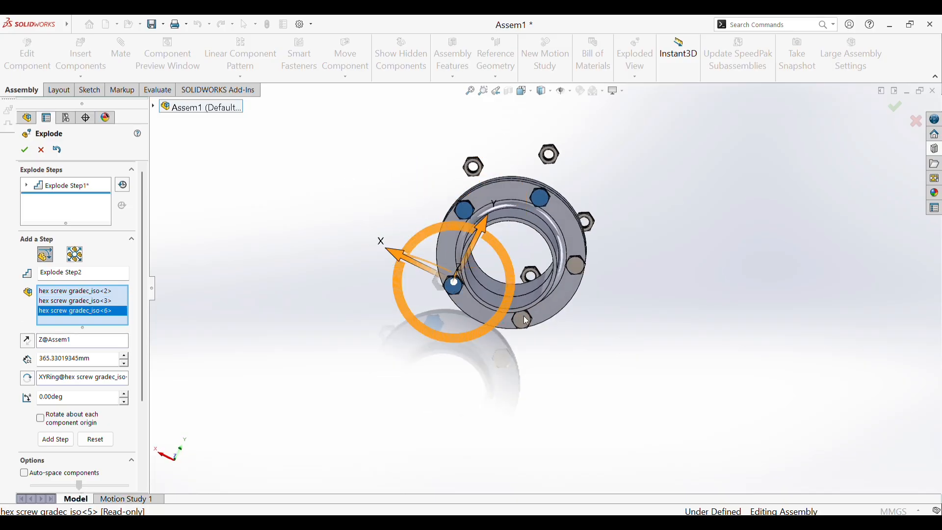
left_click(581, 268)
left_click(581, 267)
middle_click_drag(582, 265, 515, 331)
left_click_drag(507, 276, 249, 409)
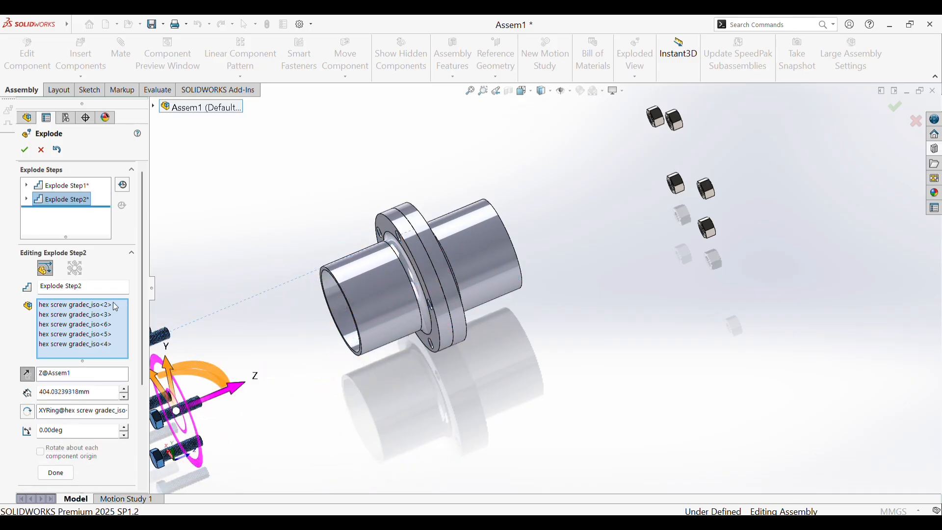
left_click(57, 474)
Add an explode step moving the tube on the screw-head side about 164 mm along Z, away from the other tube.
left_click(347, 308)
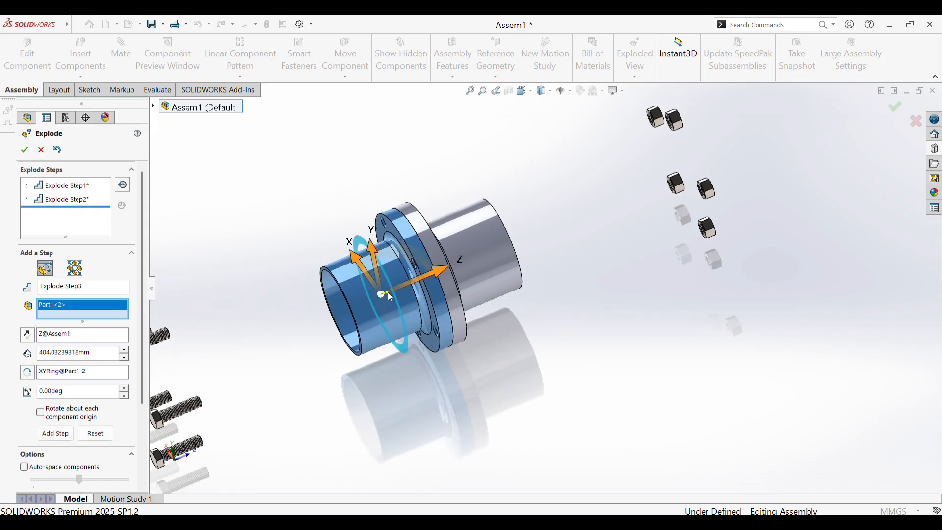
left_click_drag(390, 297, 322, 306)
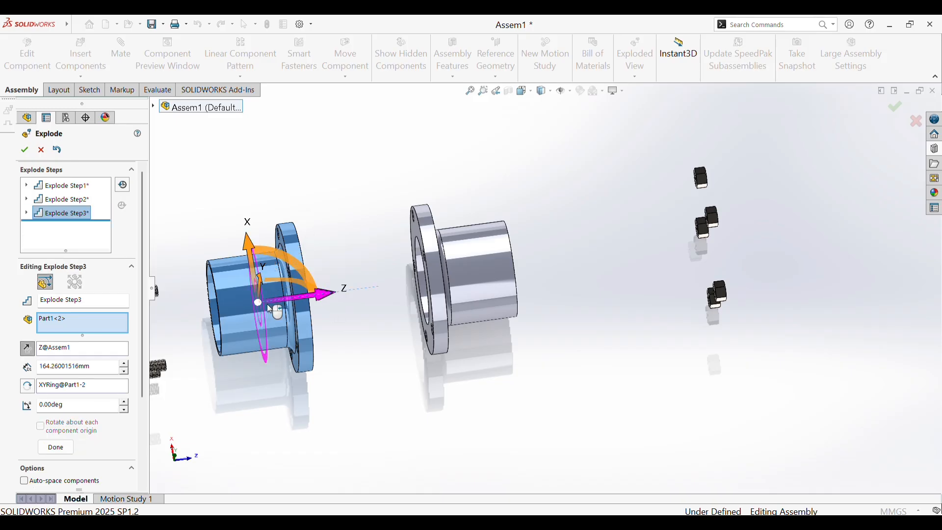
left_click(56, 448)
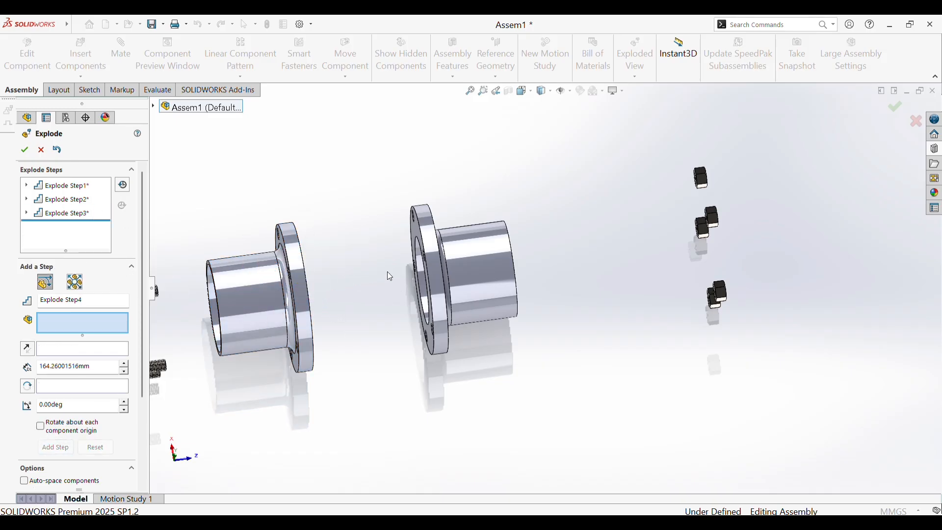
Add an explode step moving the tube on the nut side about 154 mm along Z, toward the nuts, and finish the exploded view.
left_click(467, 269)
left_click_drag(539, 272, 659, 256)
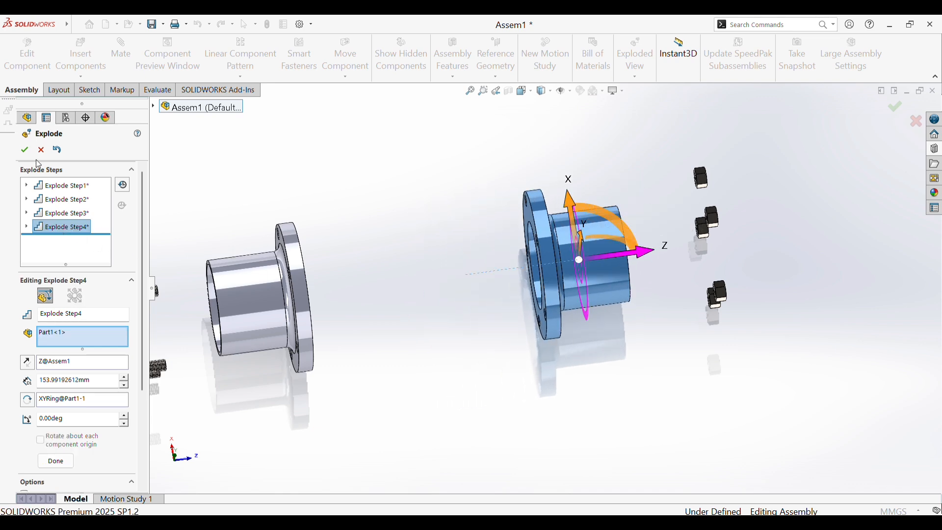
left_click(70, 464)
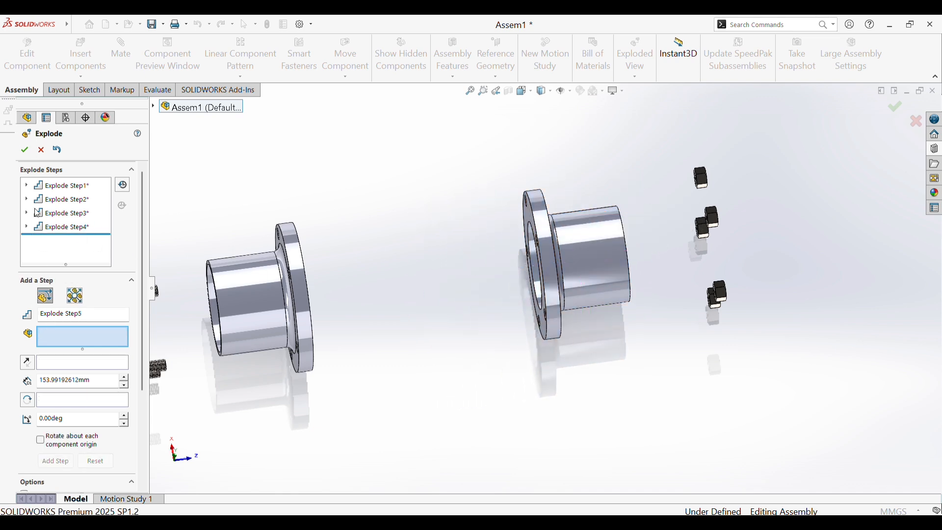
left_click(24, 151)
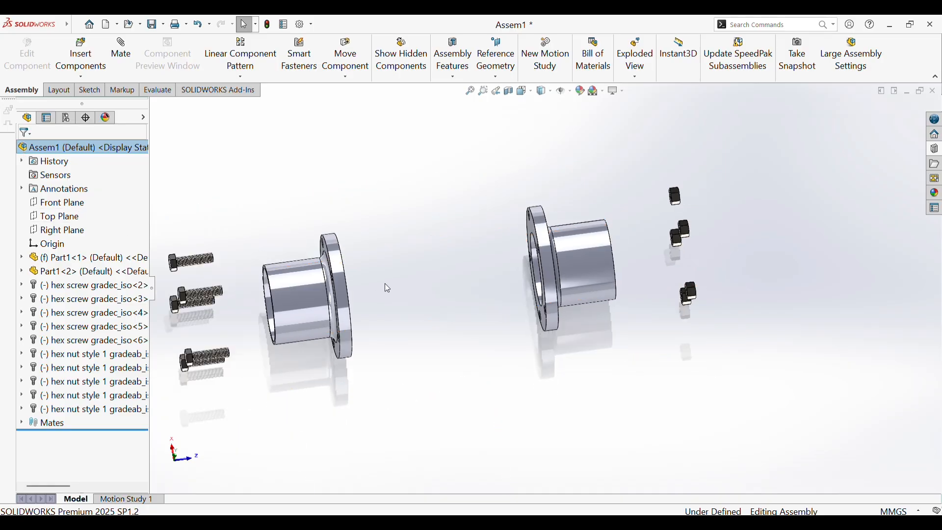
Animate the collapse of the Default configuration's exploded view and examine the moving tubes, screws and nuts from several sides.
left_click(66, 119)
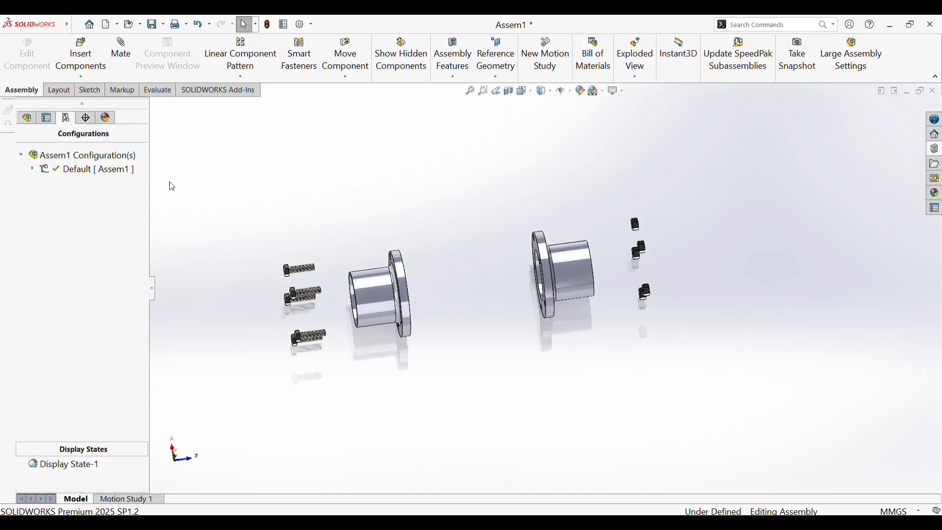
right_click(88, 156)
left_click(76, 167)
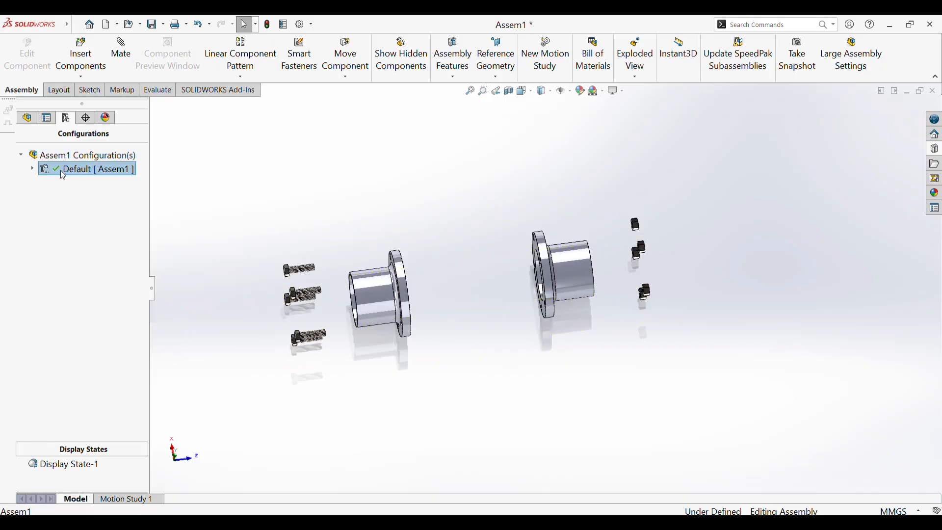
right_click(69, 171)
left_click(44, 203)
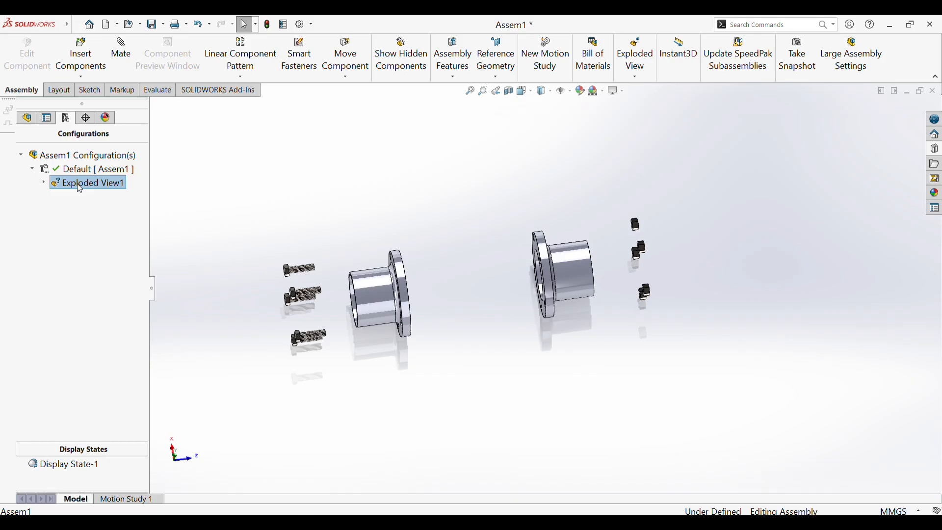
right_click(81, 189)
left_click(117, 208)
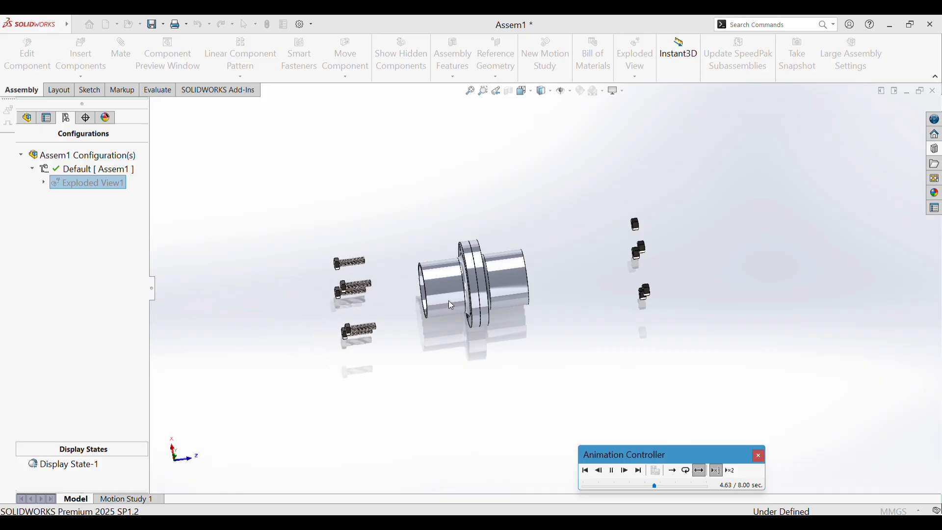
scroll(450, 297, "down", 5)
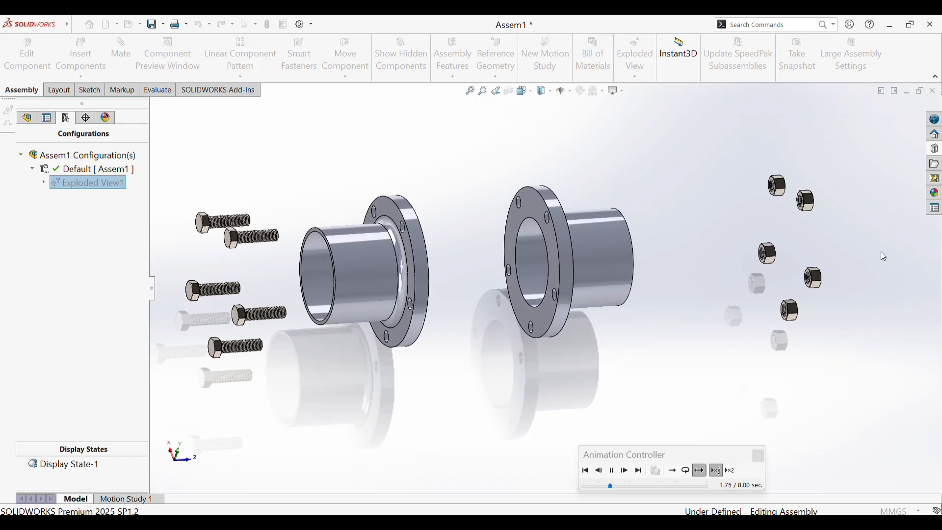
middle_click_drag(572, 287, 420, 354)
middle_click_drag(508, 330, 459, 332)
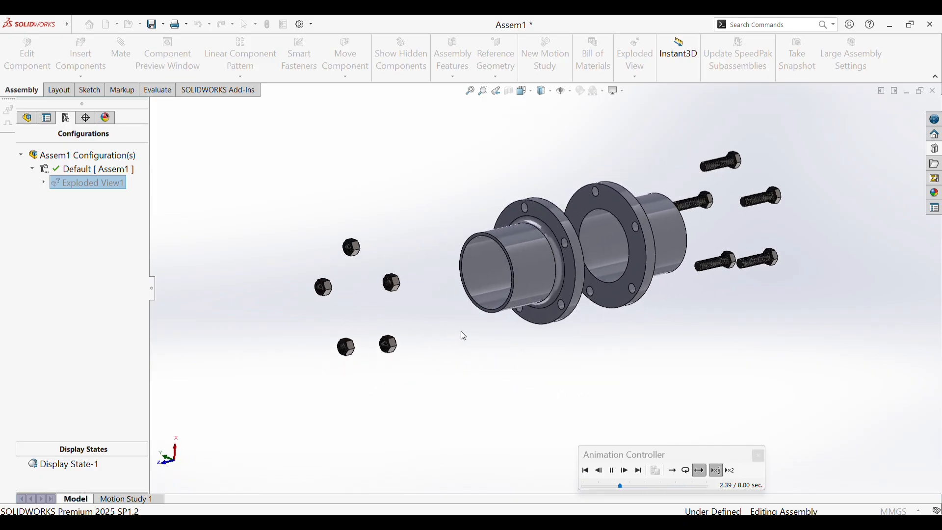